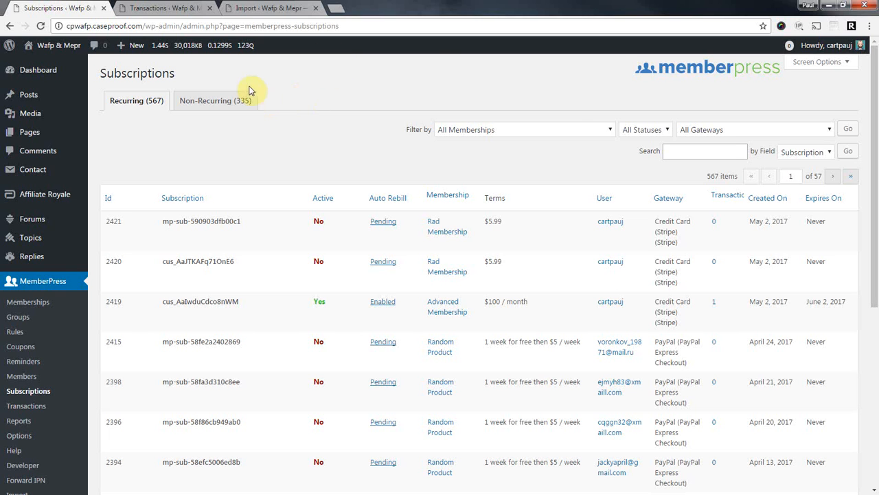
pyautogui.moveTo(170, 233)
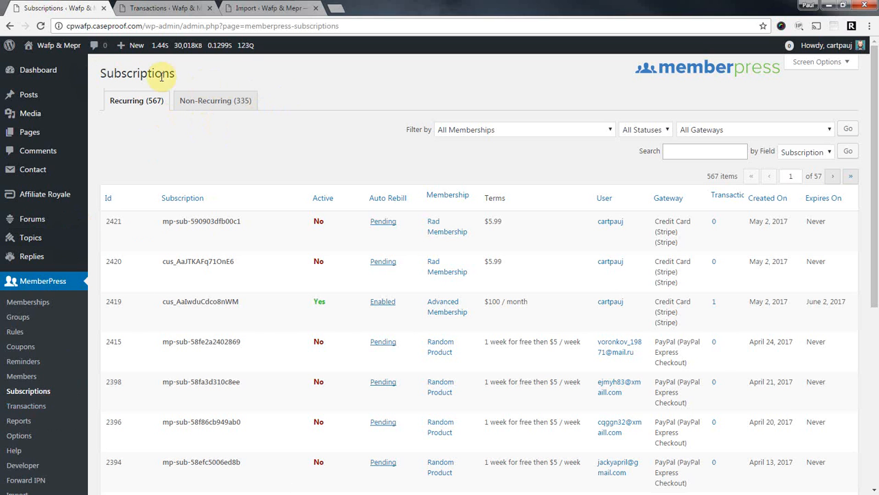
pyautogui.scroll(-1, 333, 169)
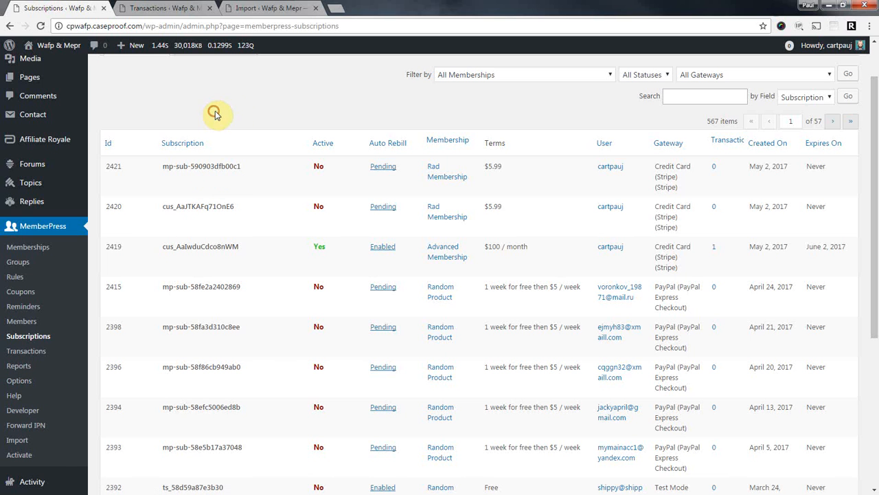
pyautogui.scroll(1, 240, 142)
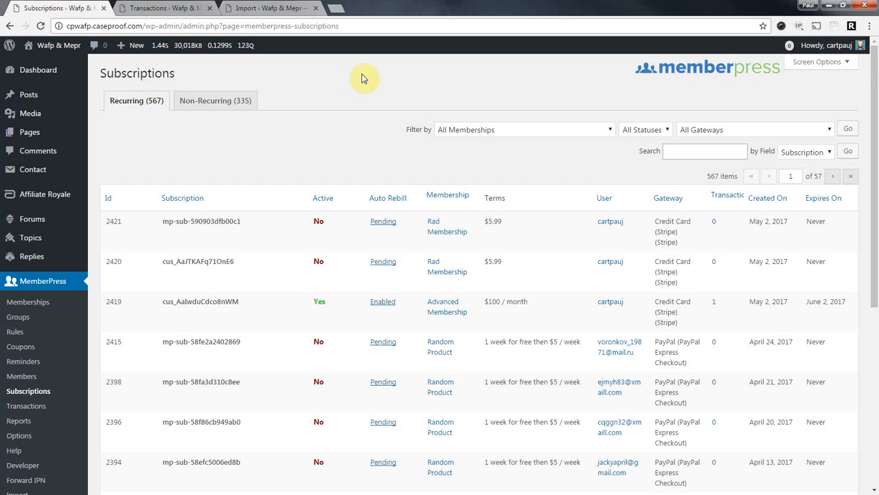
pyautogui.scroll(-1, 281, 134)
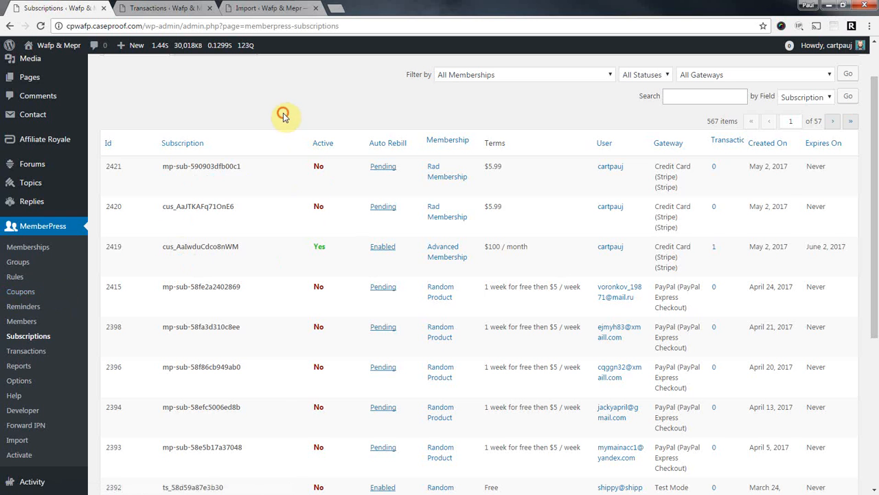
pyautogui.scroll(1, 307, 171)
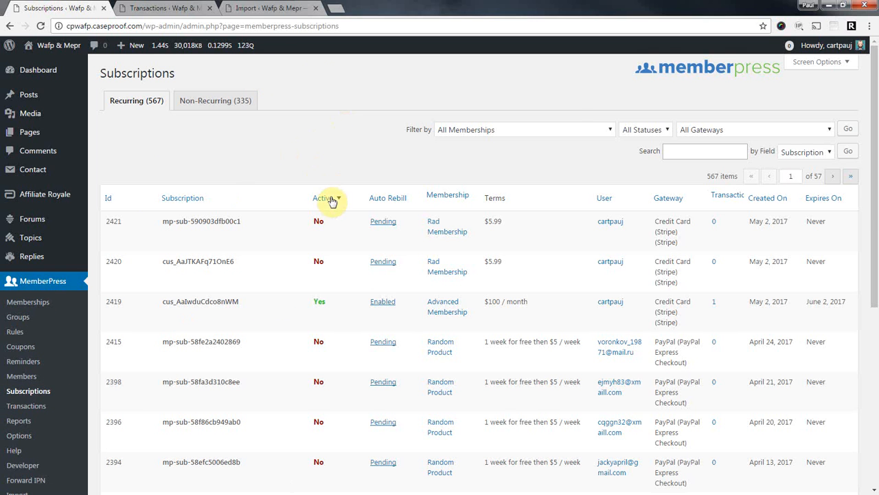
# Export all recurring subscriptions as CSV, save the file to the Desktop and open it in Excel
pyautogui.scroll(-5, 327, 199)
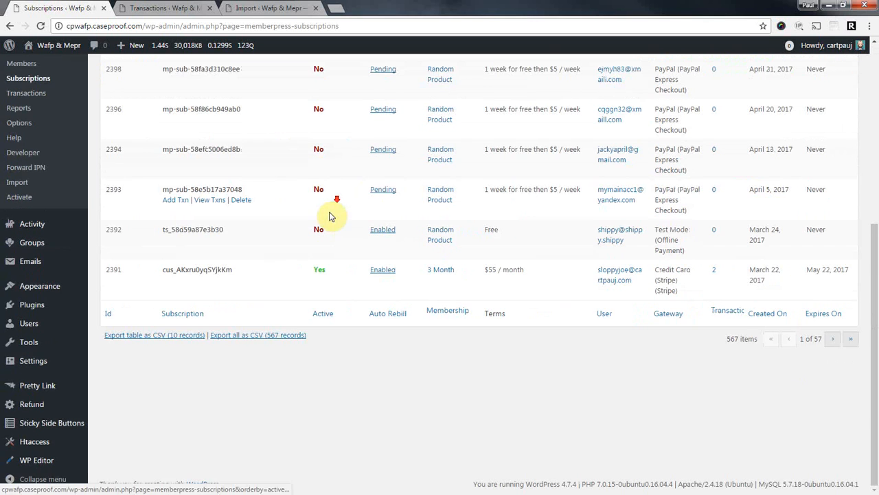
pyautogui.click(271, 339)
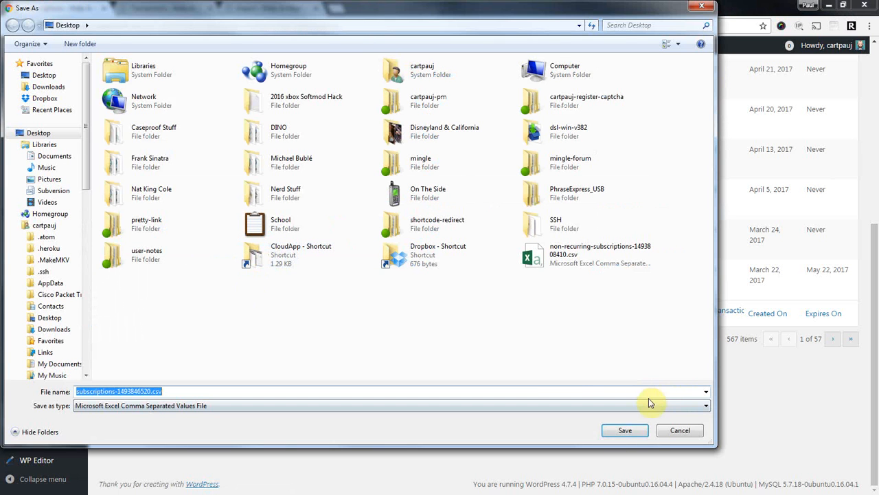
pyautogui.click(625, 431)
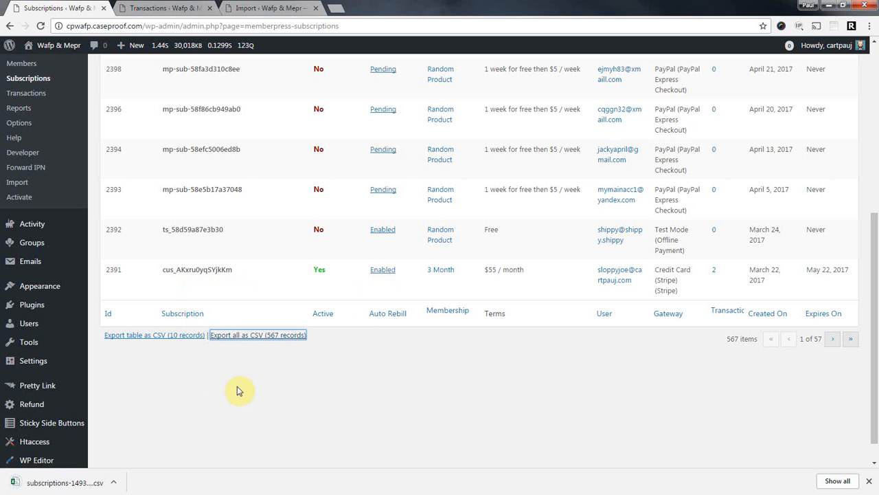
pyautogui.click(42, 482)
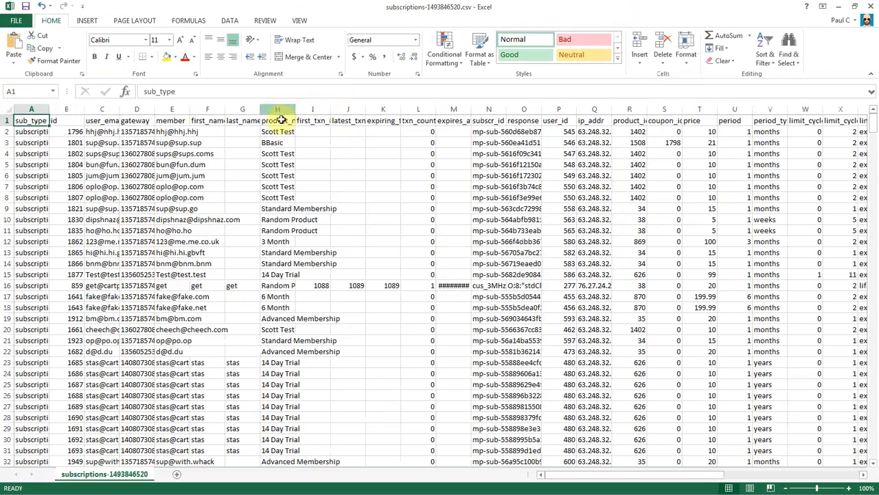
# Auto-fit the widths of all columns in the exported subscriptions sheet
pyautogui.click(7, 109)
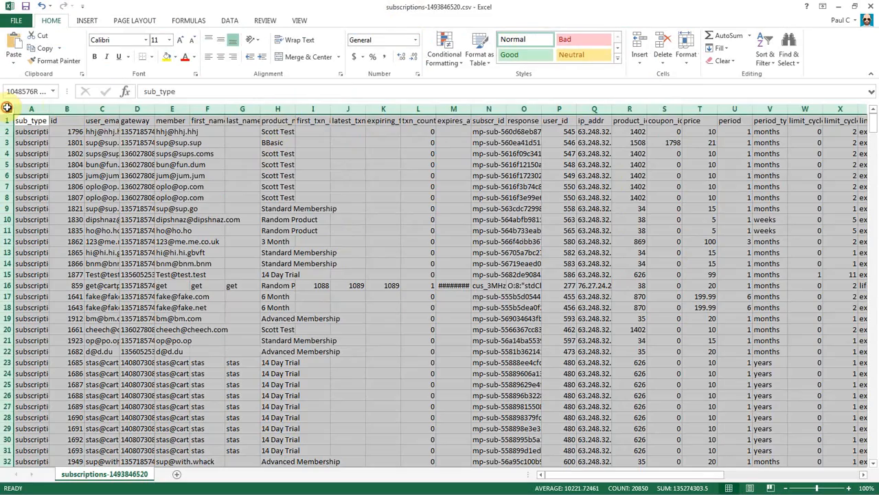
pyautogui.doubleClick(50, 109)
pyautogui.click(181, 164)
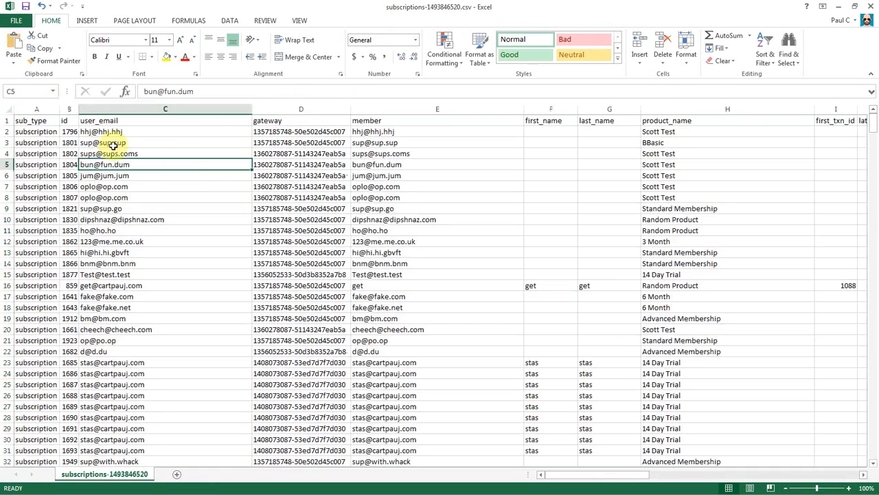
pyautogui.click(459, 184)
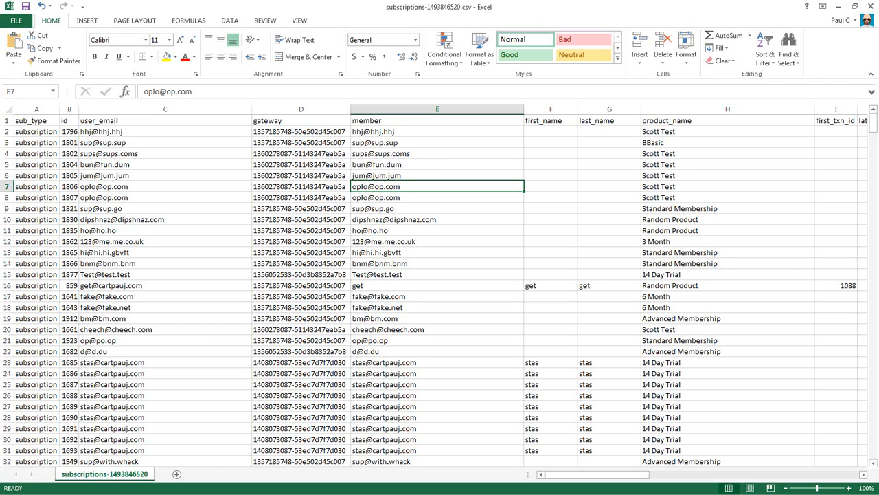
# Switch to Chrome and open memberpress.com/user-manual/importing/ in a new browser tab
pyautogui.hotkey('alt', 'Tab')
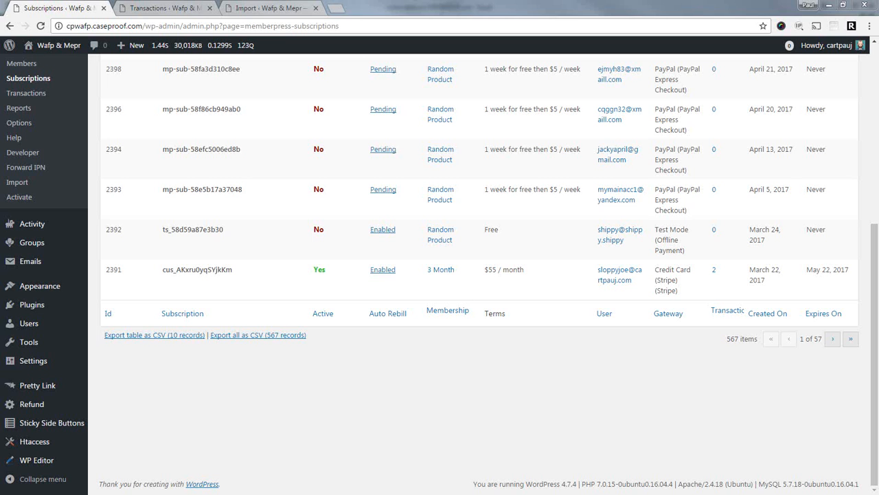
pyautogui.click(343, 9)
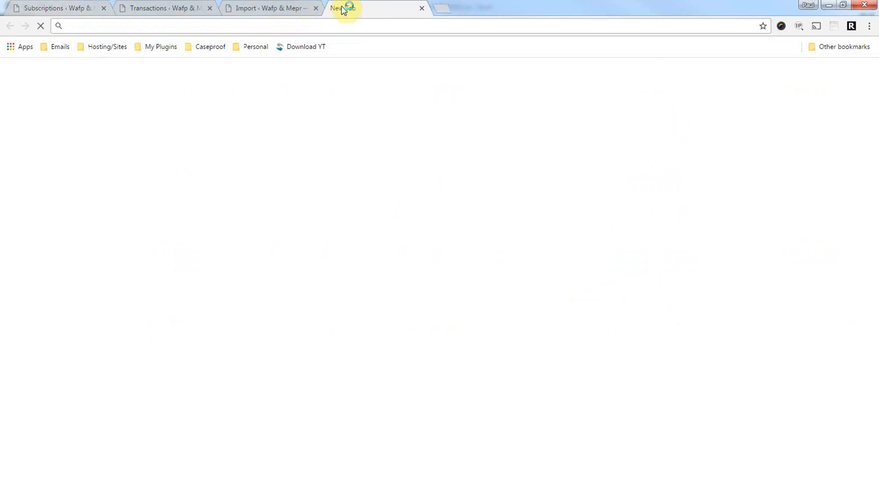
pyautogui.write('memberpress.com/user-manual/')
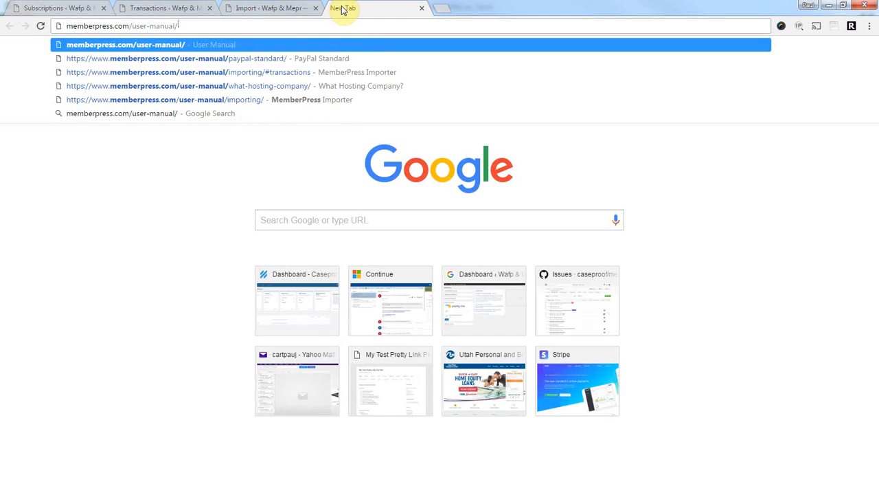
pyautogui.write('impo')
pyautogui.press('Return')
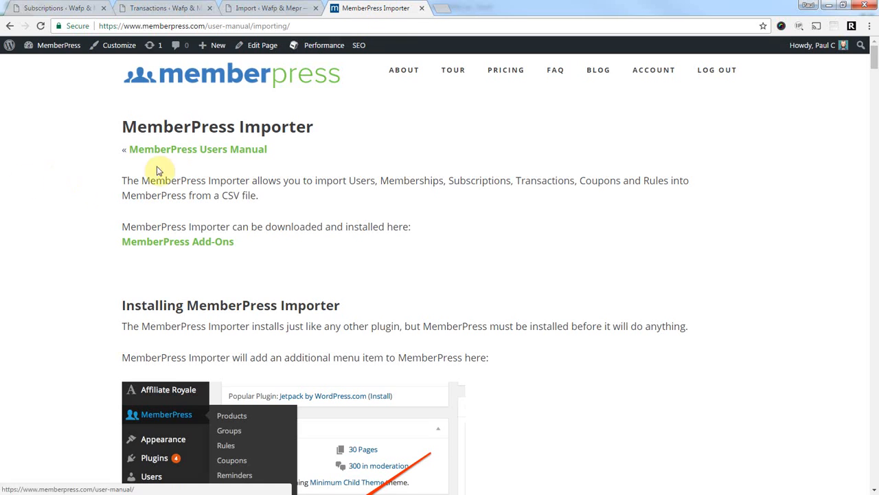
# Jump to the #subscriptions anchor of the MemberPress Importer manual page
pyautogui.click(369, 26)
pyautogui.write('#sub')
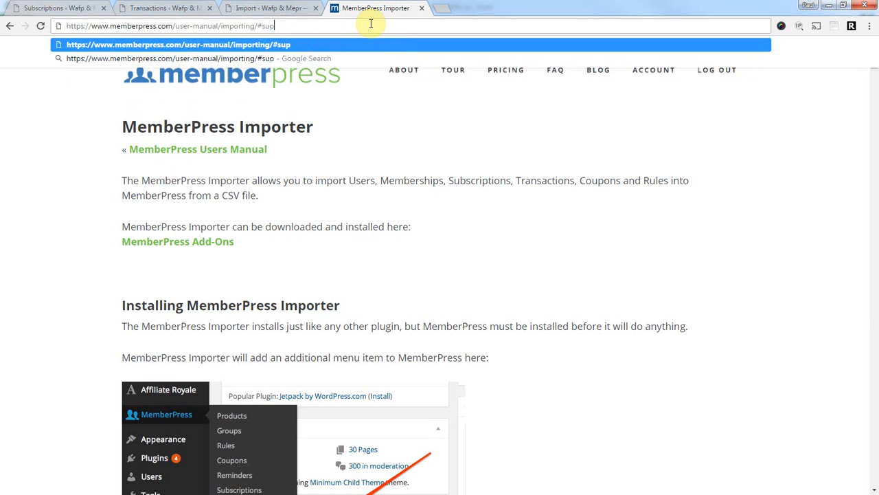
pyautogui.write('c')
pyautogui.press('Return')
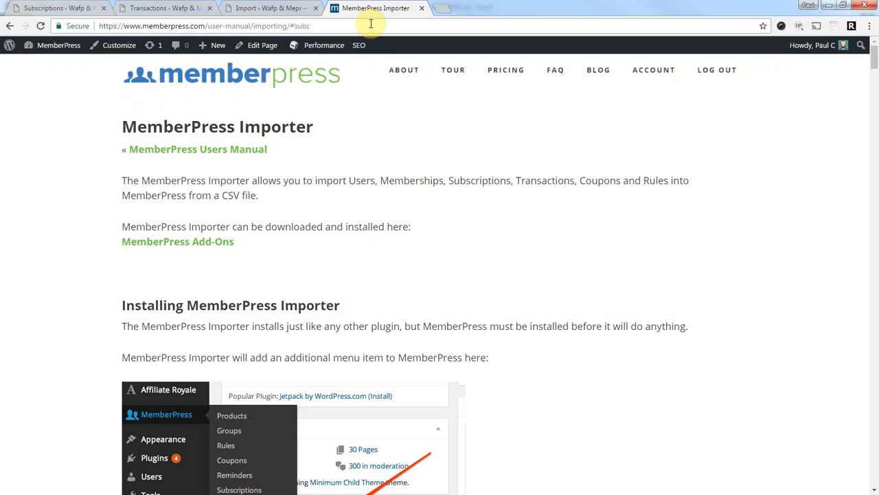
pyautogui.click(332, 26)
pyautogui.click(330, 26)
pyautogui.press('BackSpace')
pyautogui.write('scriptions')
pyautogui.press('Return')
pyautogui.click(88, 166)
# Examine the required and optional columns listed for the subscriptions CSV format
pyautogui.scroll(-3, 76, 177)
pyautogui.scroll(-2, 83, 168)
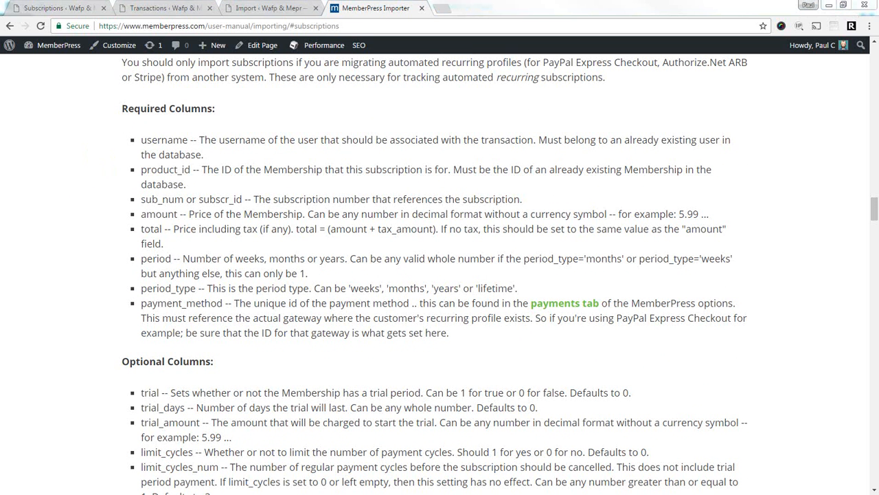
pyautogui.click(167, 139)
pyautogui.scroll(-1, 230, 212)
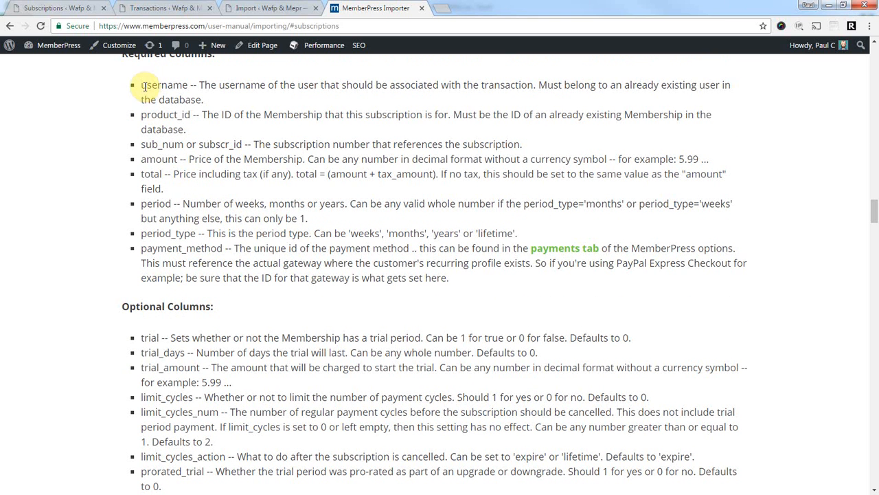
pyautogui.moveTo(141, 84); pyautogui.dragTo(196, 85)
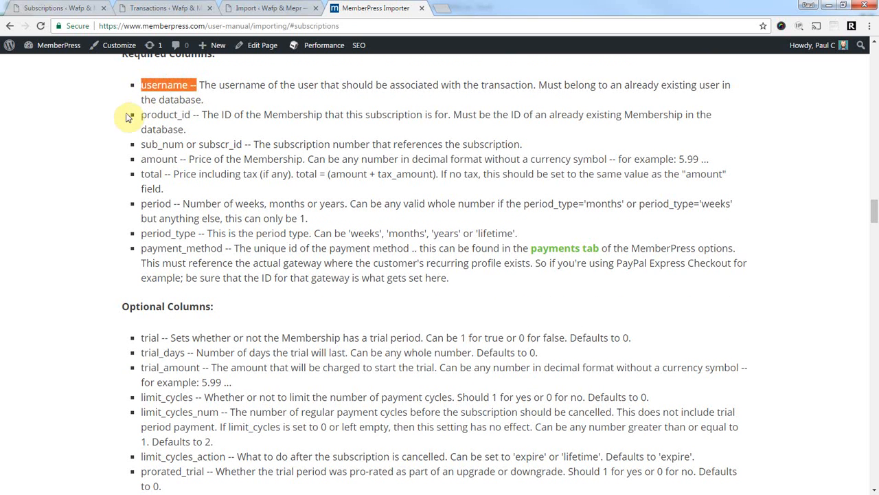
pyautogui.moveTo(141, 114); pyautogui.dragTo(195, 115)
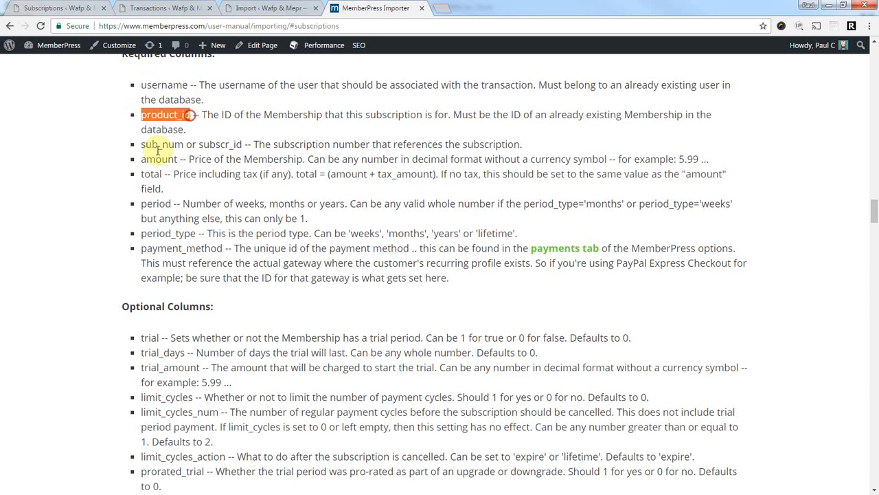
pyautogui.moveTo(144, 145); pyautogui.dragTo(164, 176)
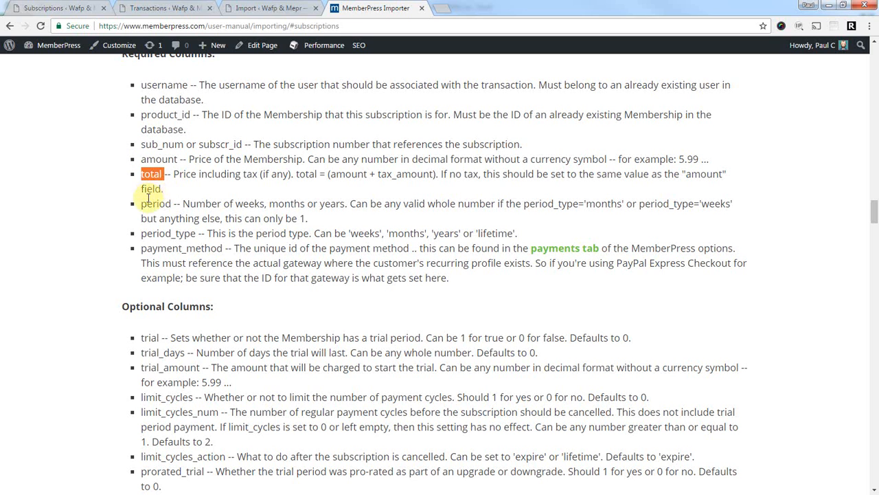
pyautogui.moveTo(140, 204)
pyautogui.mouseDown()
pyautogui.moveTo(173, 203)
pyautogui.moveTo(140, 204)
pyautogui.mouseUp()
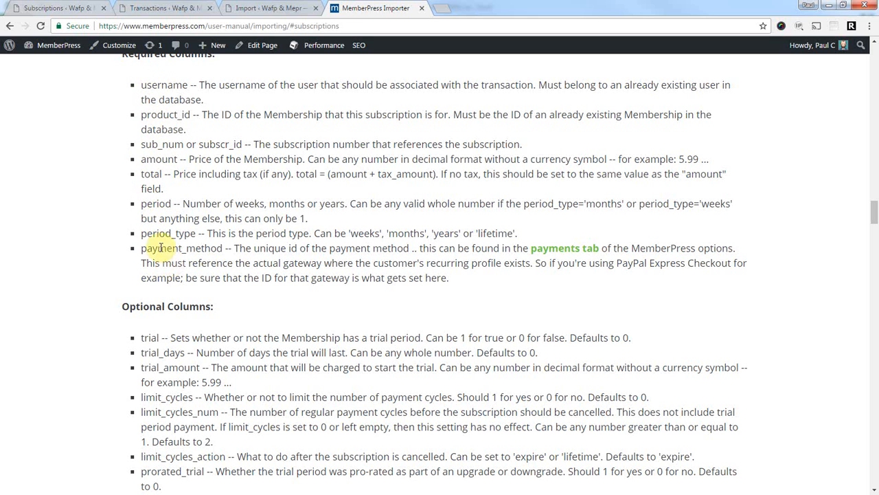
pyautogui.scroll(-2, 244, 238)
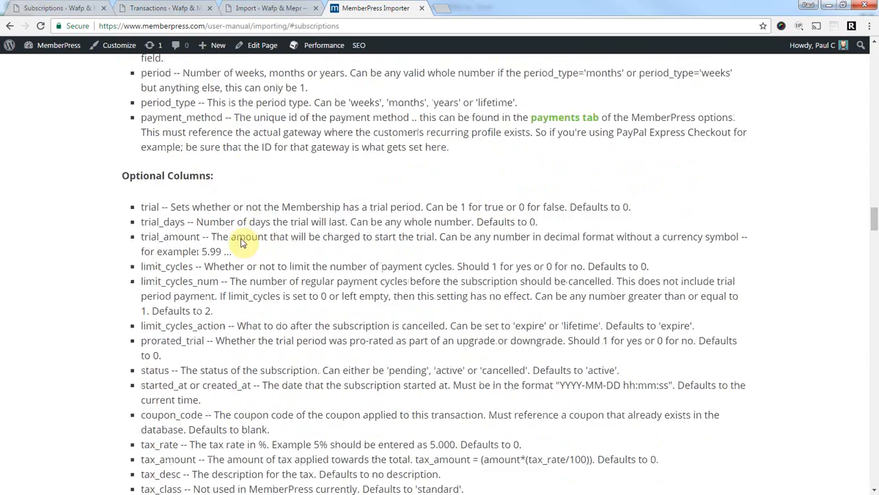
pyautogui.scroll(-2, 200, 260)
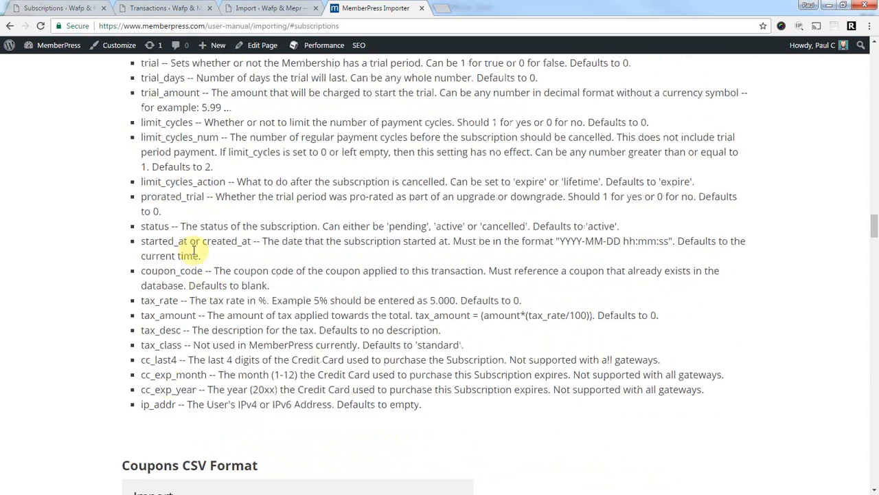
pyautogui.scroll(5, 206, 283)
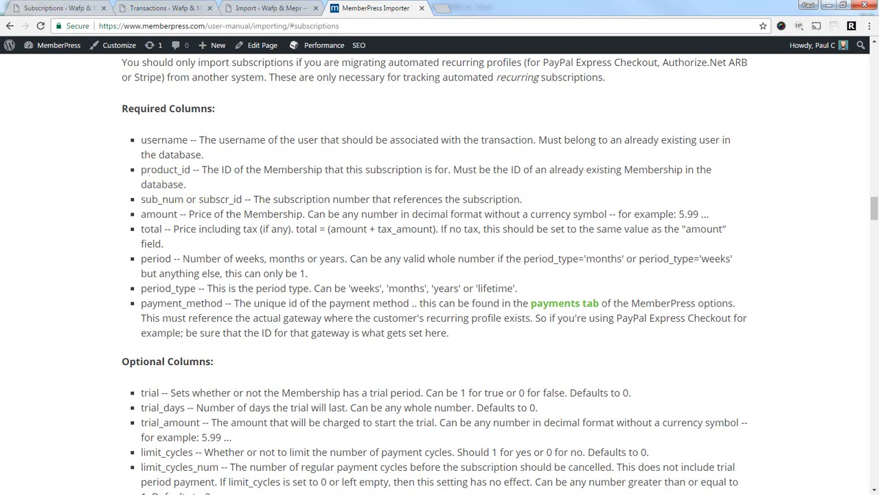
# Switch to Excel and delete the sub_type and id columns from the subscriptions sheet
pyautogui.hotkey('alt', 'Tab')
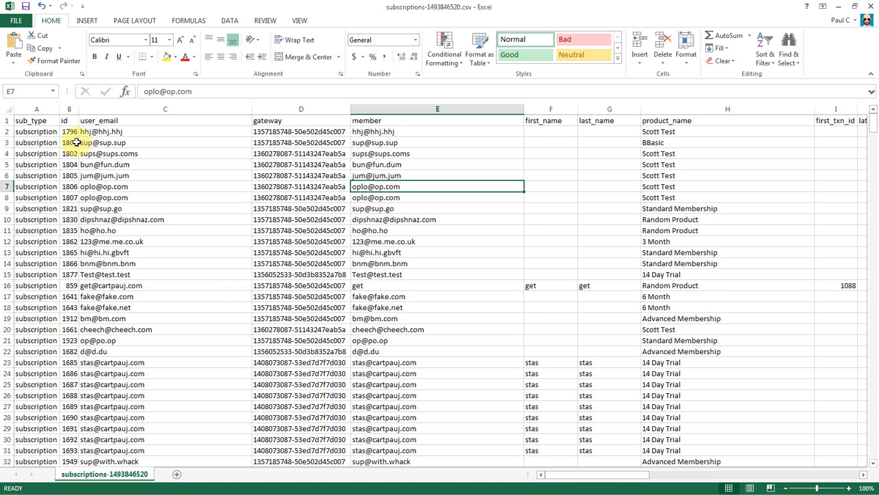
pyautogui.click(31, 108)
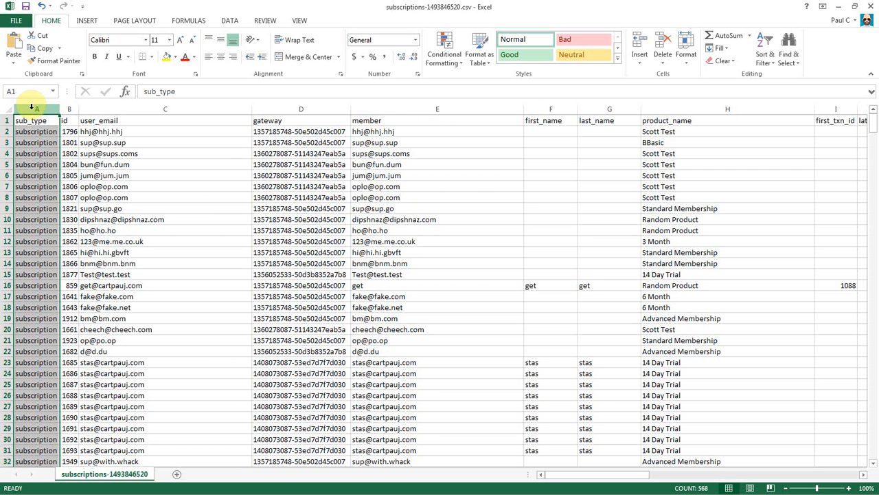
pyautogui.moveTo(30, 109); pyautogui.dragTo(65, 108)
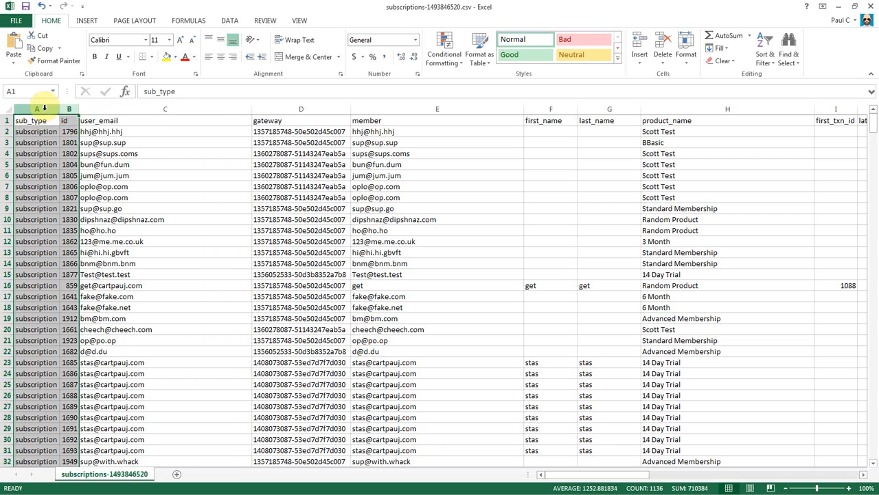
pyautogui.rightClick(44, 109)
pyautogui.click(94, 198)
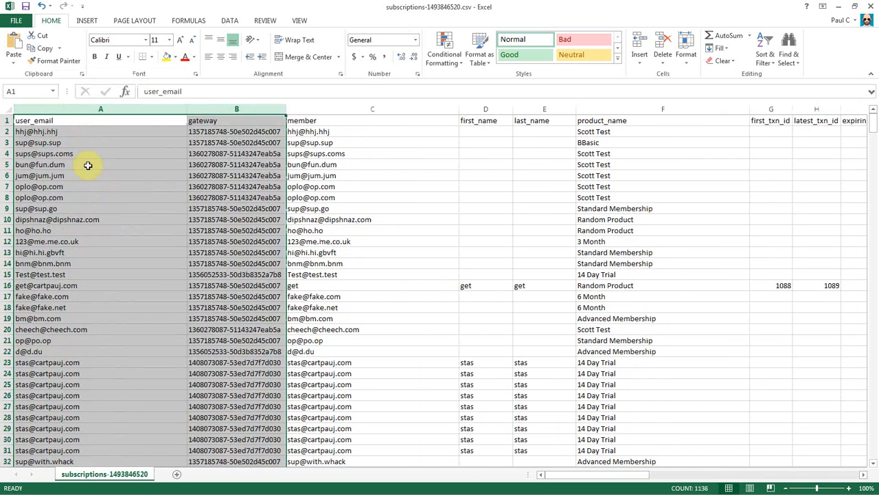
pyautogui.click(200, 150)
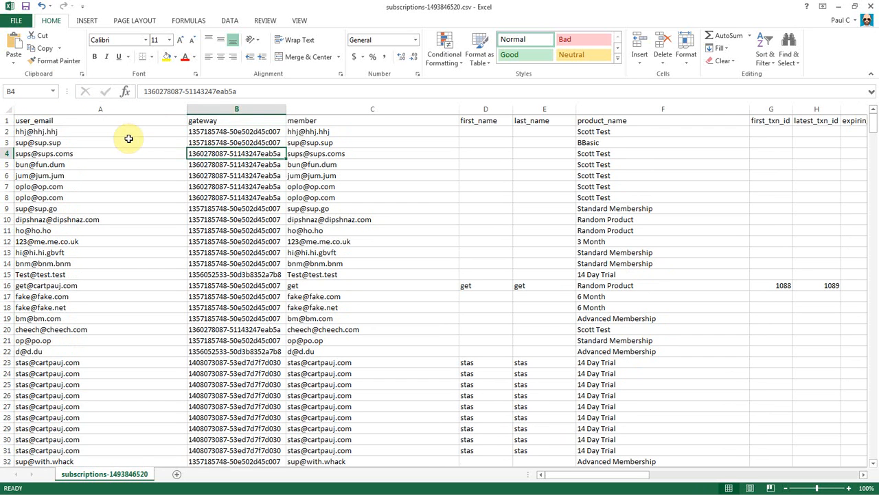
# Delete the user_email column from the subscriptions sheet
pyautogui.click(90, 108)
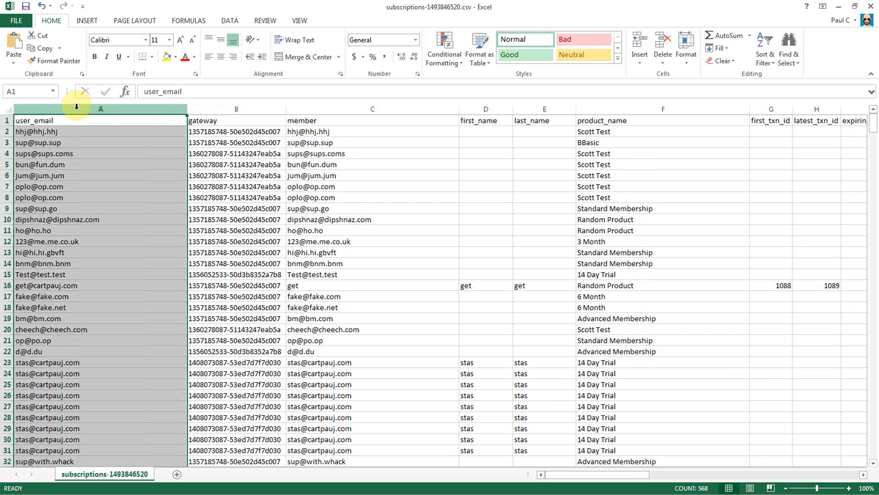
pyautogui.rightClick(76, 107)
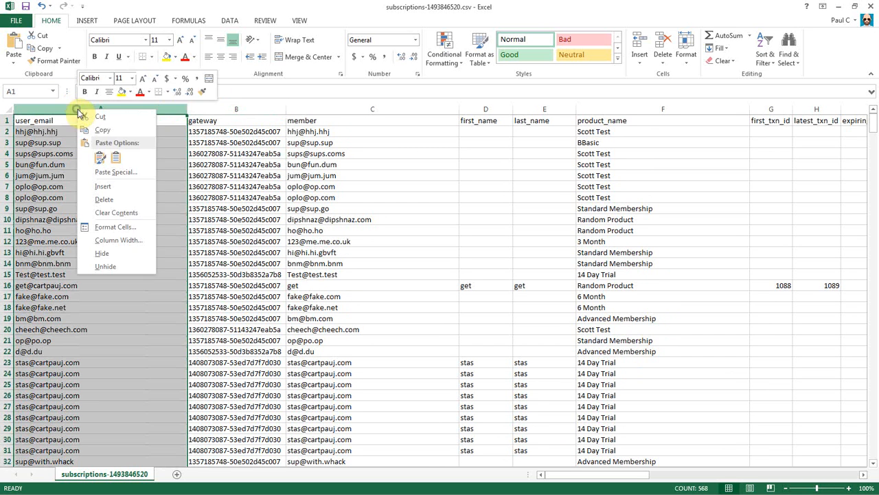
pyautogui.click(120, 199)
pyautogui.click(56, 131)
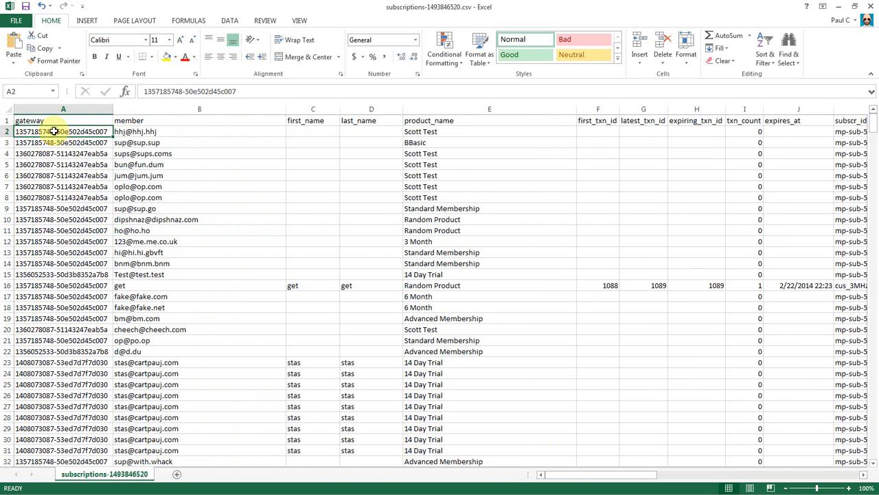
# Rename the member column header in the subscriptions sheet as username
pyautogui.click(159, 130)
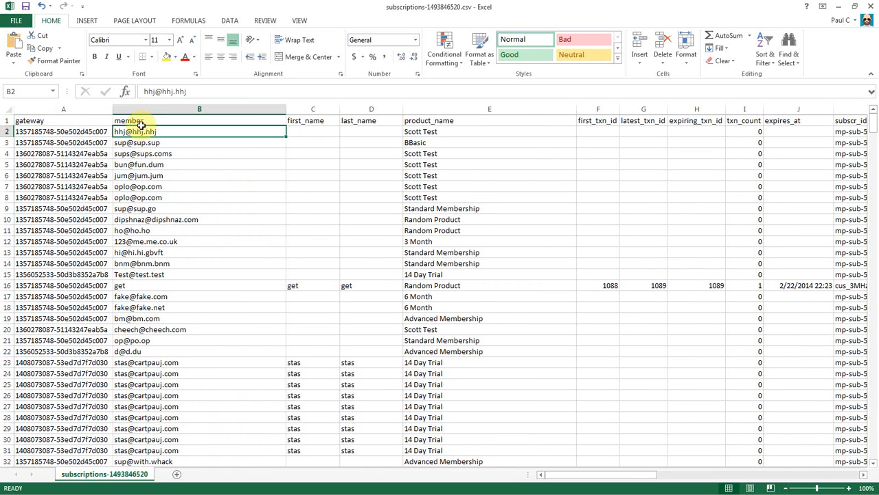
pyautogui.click(138, 121)
pyautogui.write('usernam')
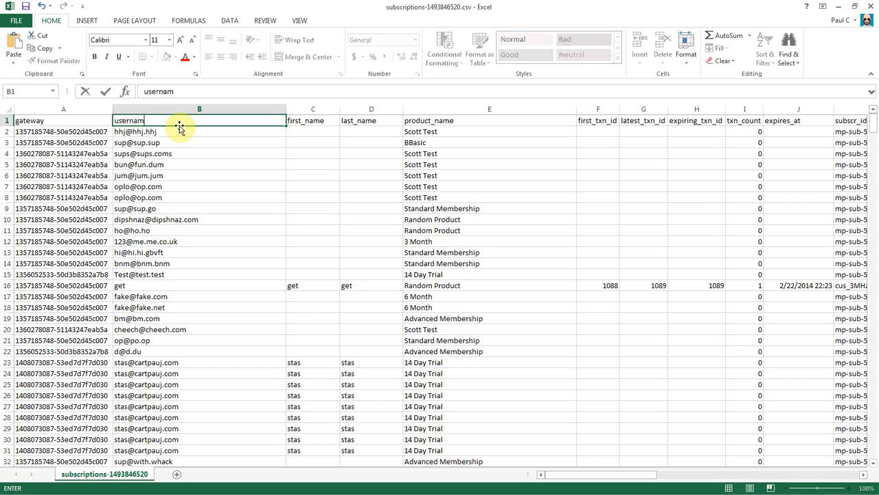
pyautogui.write('e')
pyautogui.click(142, 142)
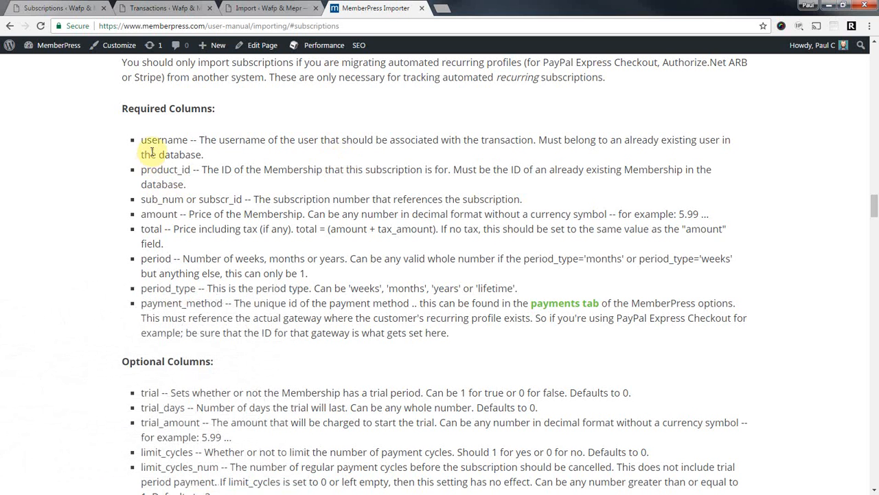
# Copy the payment_method column name from the required subscriptions columns in the MemberPress Importer manual
pyautogui.moveTo(141, 140); pyautogui.dragTo(190, 140)
pyautogui.scroll(-4, 98, 261)
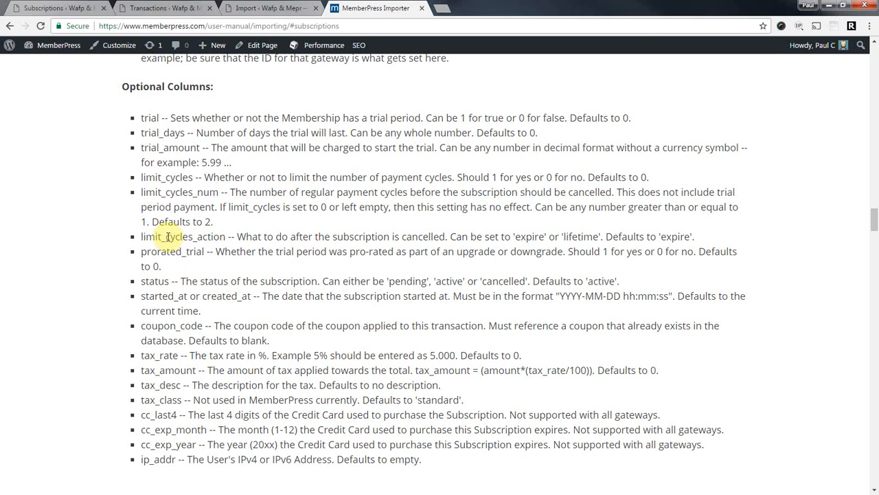
pyautogui.scroll(3, 201, 296)
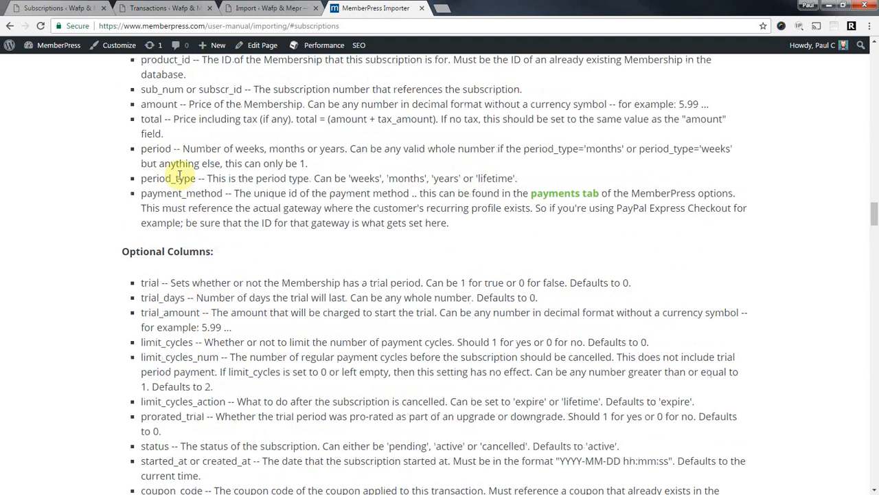
pyautogui.moveTo(140, 193); pyautogui.dragTo(222, 195)
pyautogui.rightClick(222, 195)
pyautogui.click(240, 204)
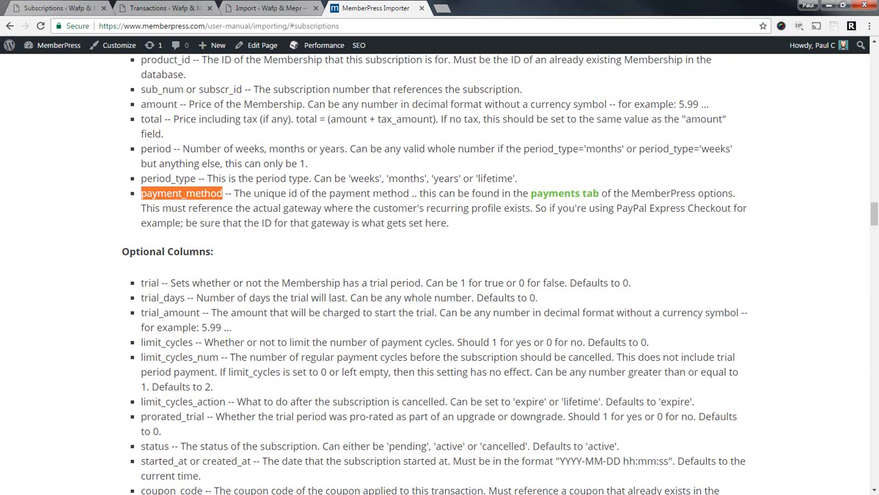
# Switch to Excel and replace the gateway column header with the copied payment_method name
pyautogui.hotkey('alt', 'Tab')
pyautogui.click(58, 121)
pyautogui.rightClick(47, 122)
pyautogui.click(85, 169)
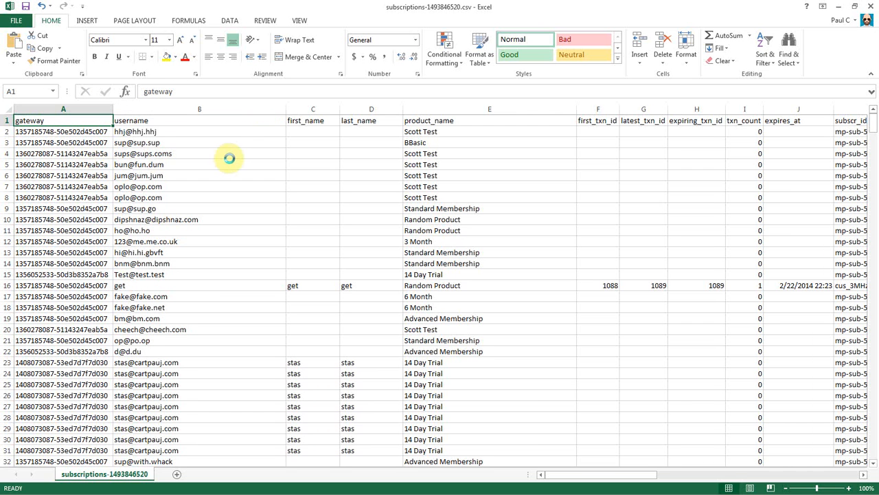
pyautogui.click(158, 166)
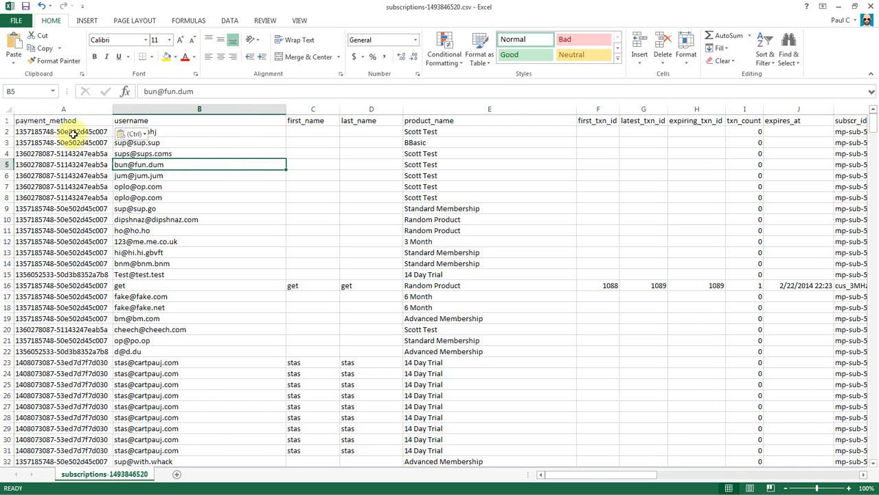
pyautogui.doubleClick(196, 142)
pyautogui.click(199, 164)
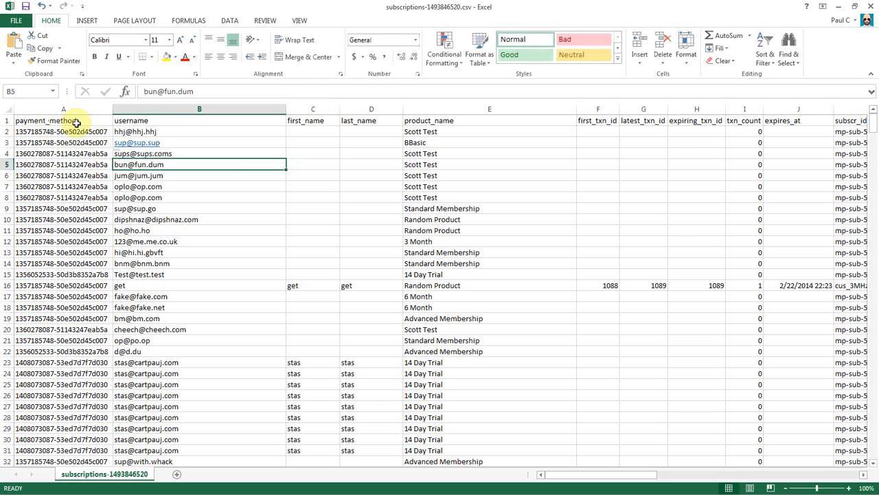
pyautogui.click(190, 142)
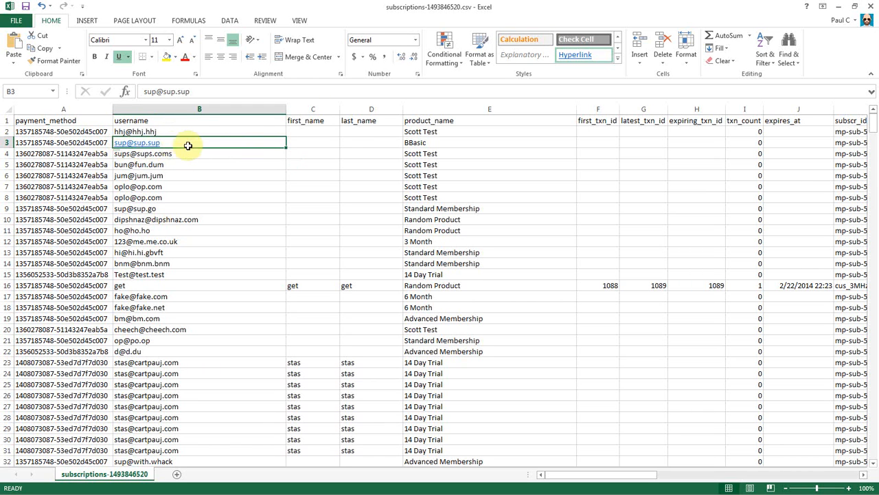
# Delete the columns from first_name through expires_at in the subscriptions sheet
pyautogui.click(305, 108)
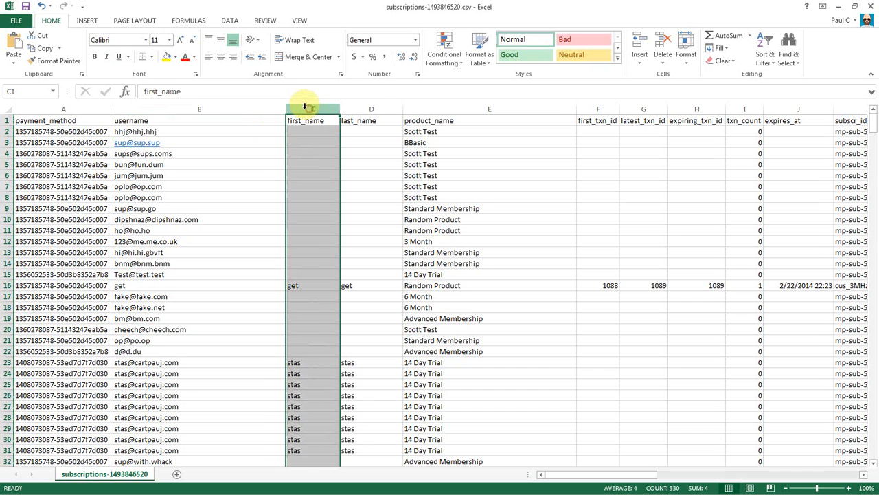
pyautogui.moveTo(304, 108); pyautogui.dragTo(789, 106)
pyautogui.rightClick(789, 106)
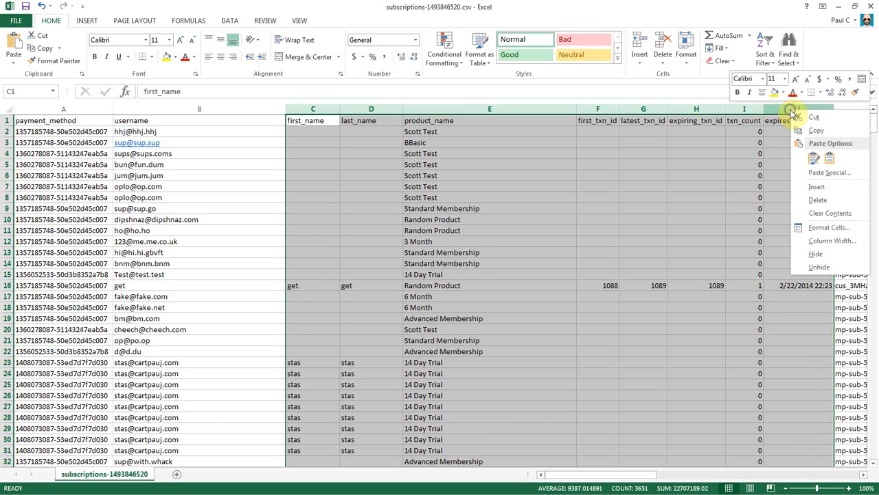
pyautogui.click(821, 198)
pyautogui.click(344, 153)
# Rename the subscr_id column header as sub_num
pyautogui.click(308, 120)
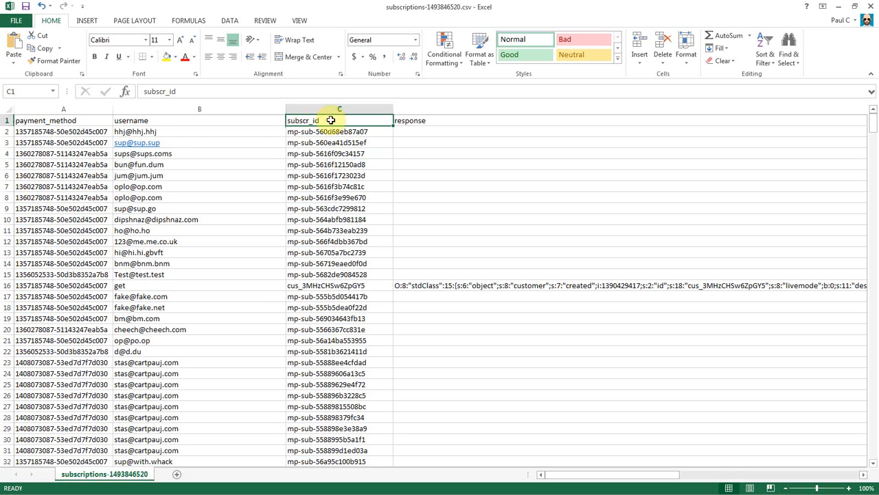
pyautogui.write('sub_num')
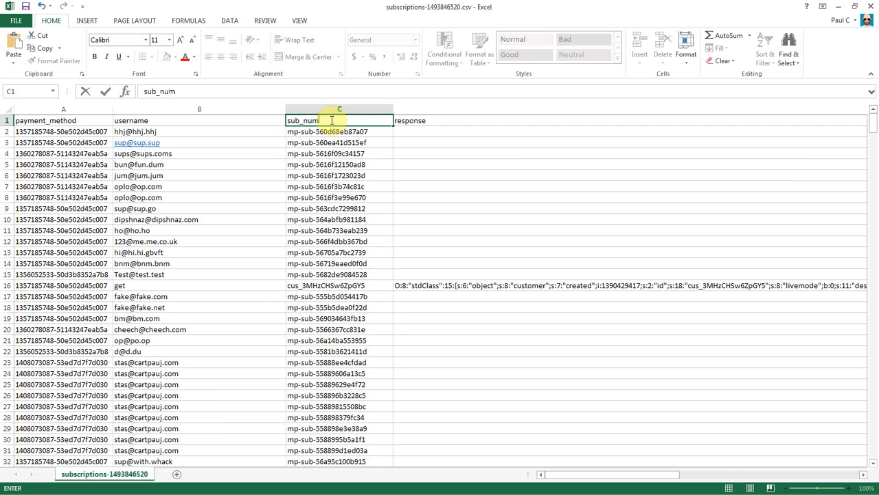
pyautogui.press('Return')
# Delete the response and user_id columns from the subscriptions sheet
pyautogui.click(416, 109)
pyautogui.hotkey('ctrl', 'shift', 'Right')
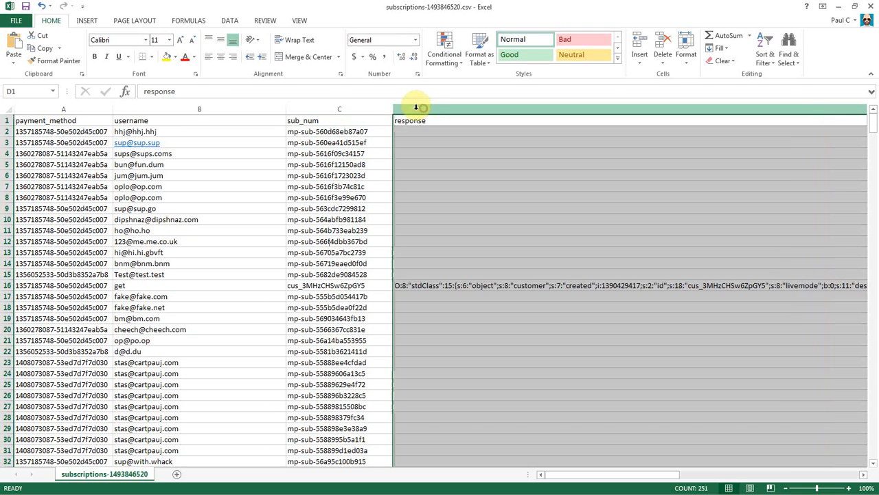
pyautogui.rightClick(416, 110)
pyautogui.click(453, 199)
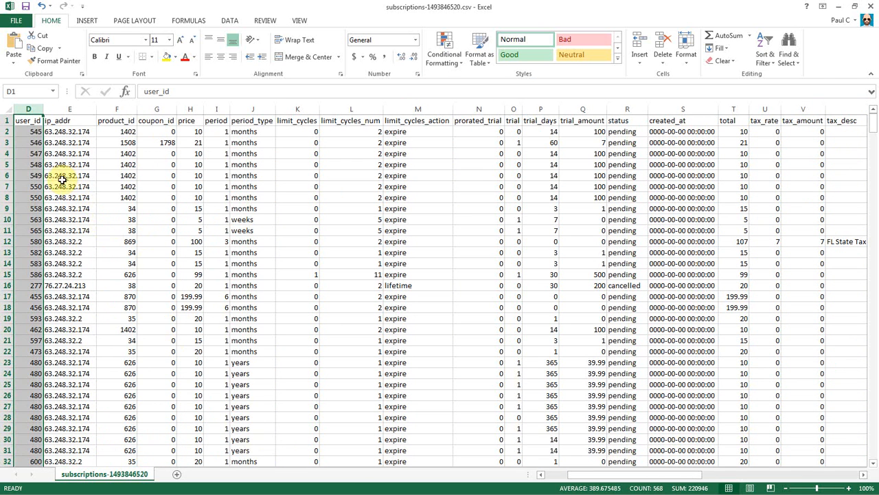
pyautogui.rightClick(26, 106)
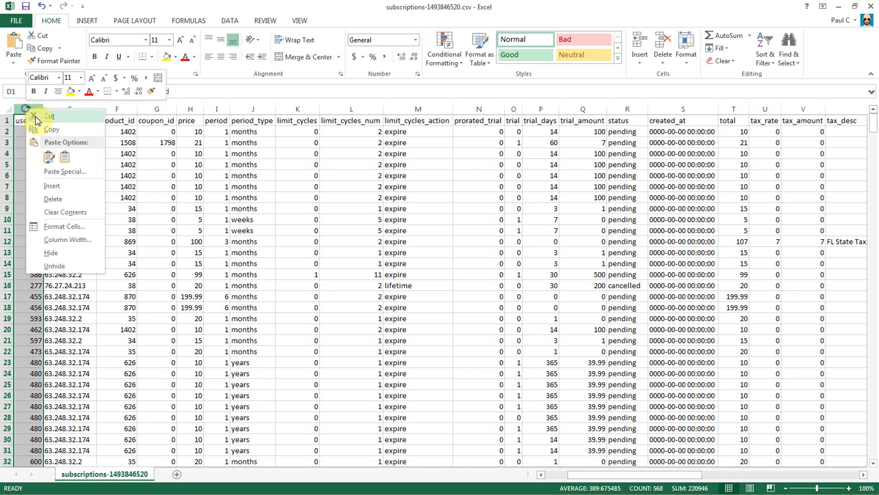
pyautogui.click(63, 198)
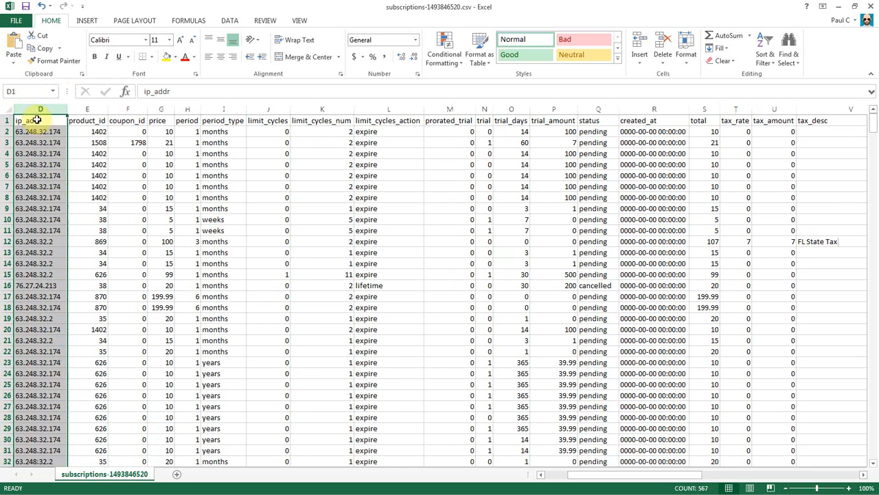
# Examine the ip_addr, product_id and coupon_id columns against the importer's subscriptions format
pyautogui.click(37, 120)
pyautogui.click(93, 109)
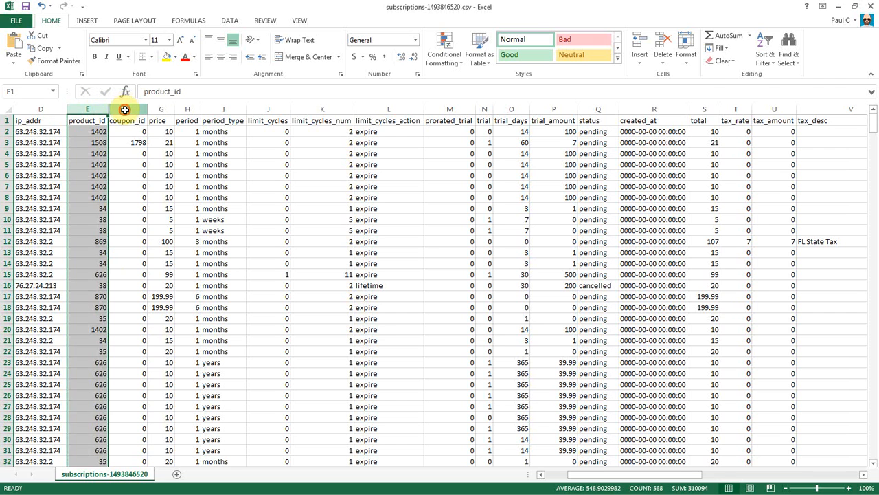
pyautogui.click(124, 110)
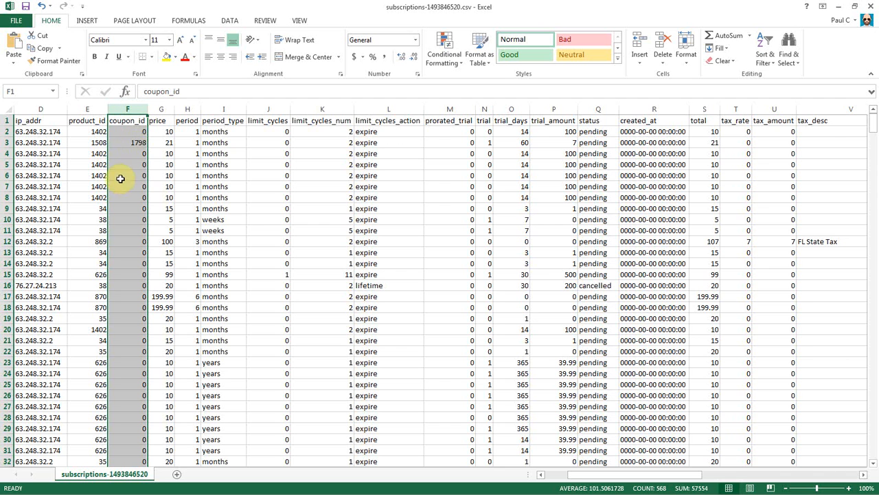
pyautogui.scroll(-3, 127, 231)
pyautogui.scroll(-4, 127, 231)
pyautogui.scroll(7, 127, 232)
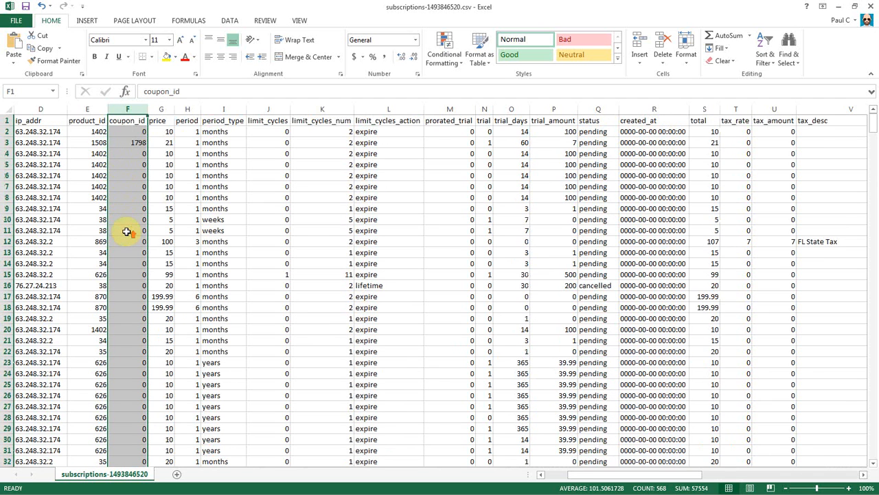
# Rename the price column header as amount and fit the column width to its contents
pyautogui.click(167, 108)
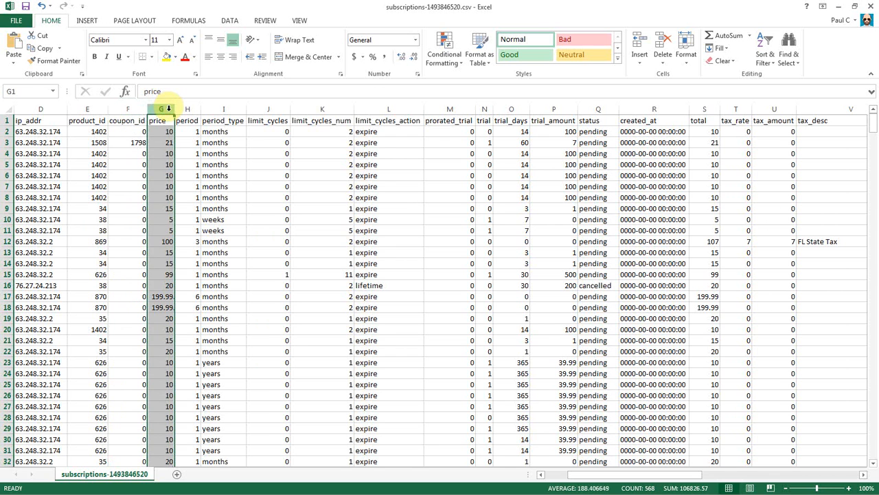
pyautogui.click(162, 120)
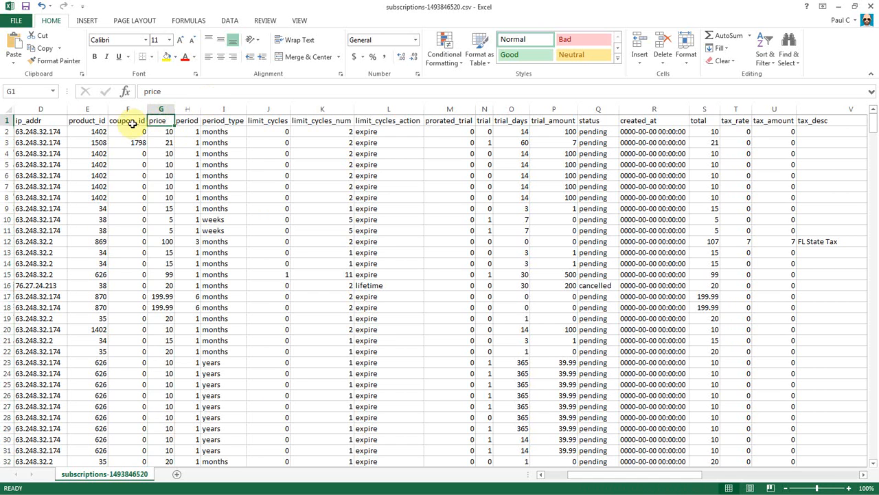
pyautogui.write('am')
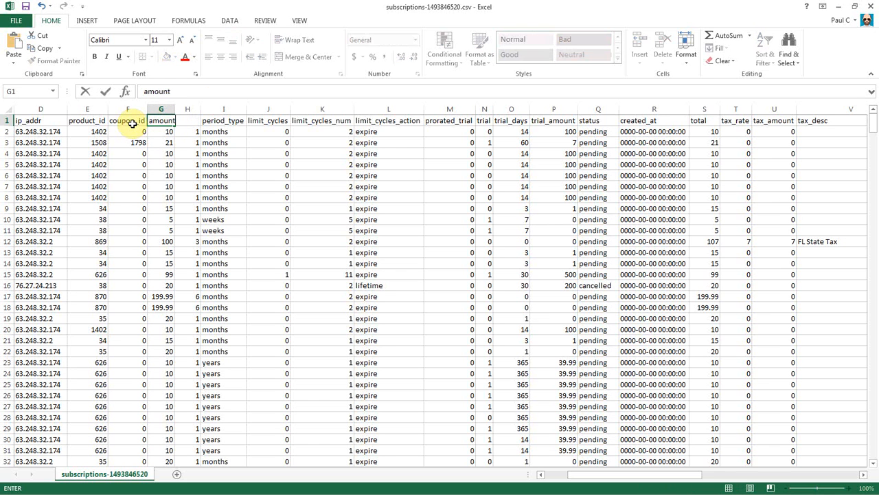
pyautogui.write('ount')
pyautogui.press('Return')
pyautogui.doubleClick(176, 107)
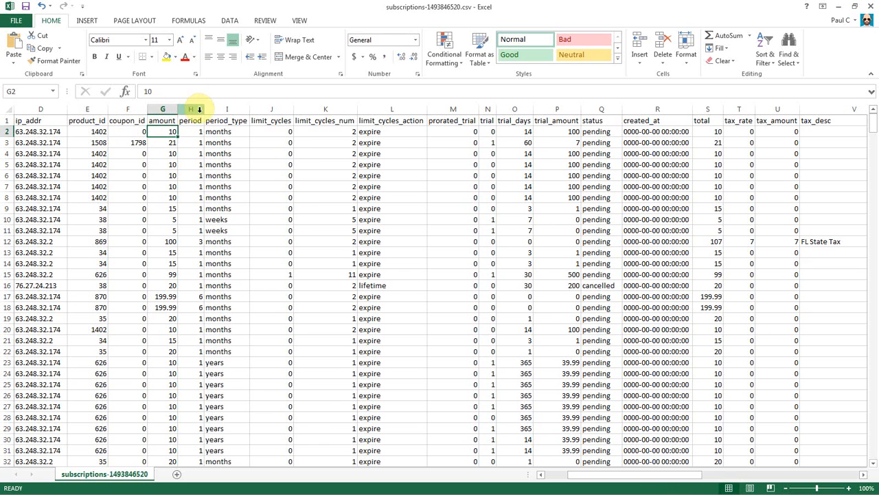
# Review the period, period_type and limit_cycles columns and check how the dates in the created_at column are formatted
pyautogui.click(193, 109)
pyautogui.click(227, 110)
pyautogui.click(267, 109)
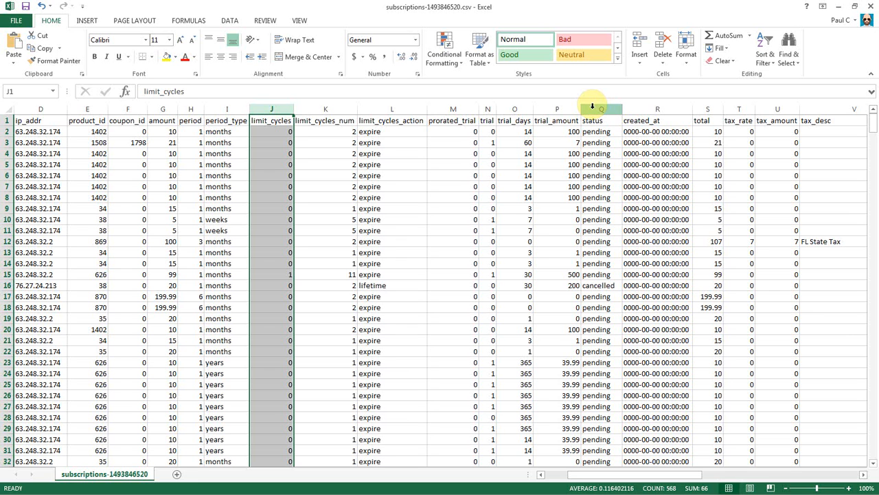
pyautogui.click(644, 105)
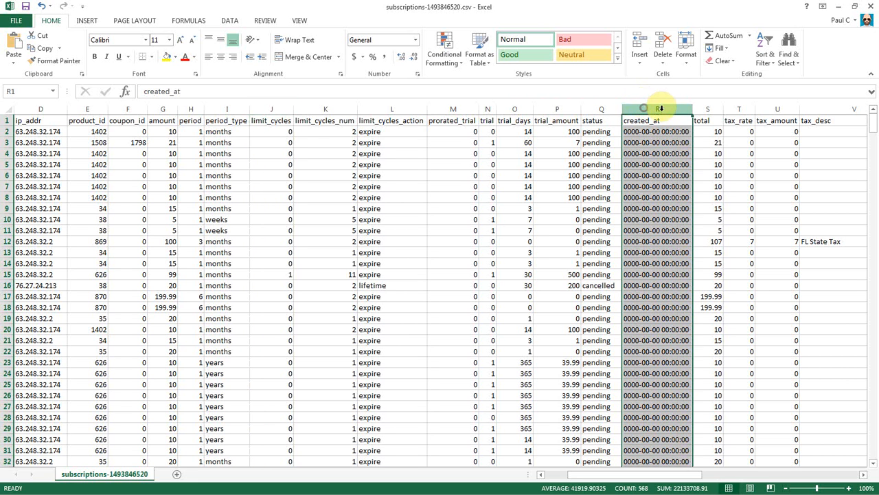
pyautogui.scroll(-11, 717, 171)
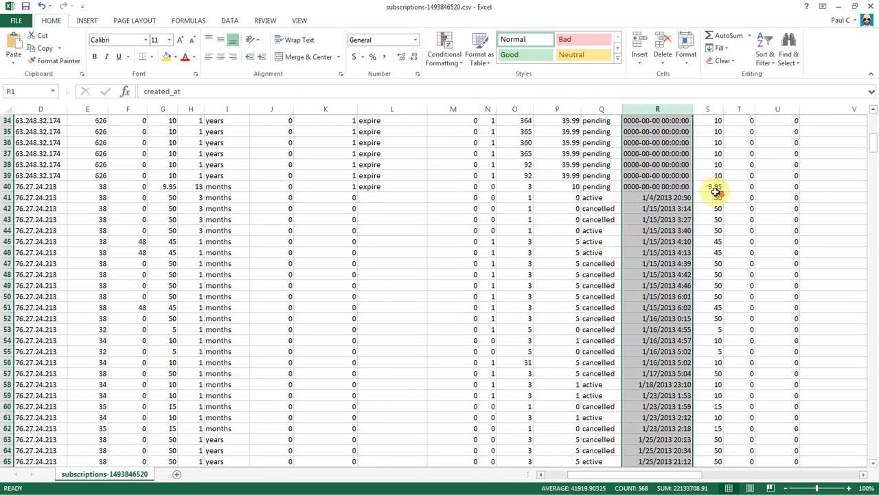
pyautogui.click(656, 198)
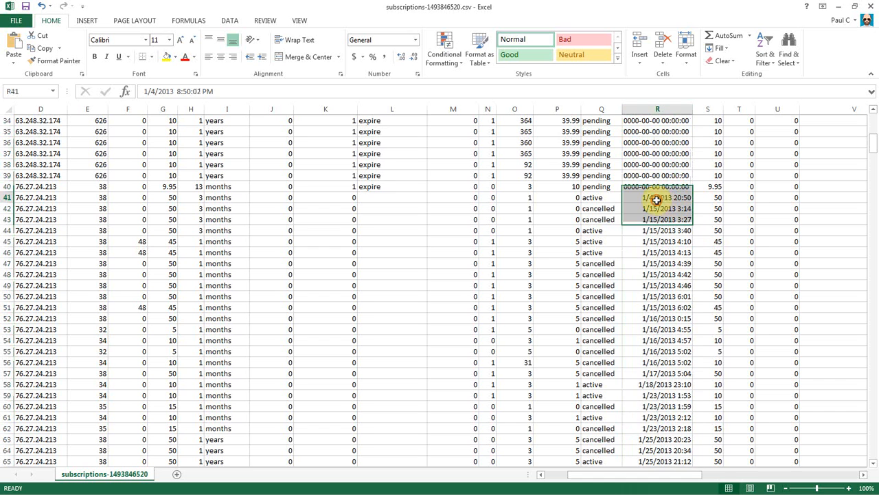
pyautogui.click(660, 253)
pyautogui.scroll(7, 676, 243)
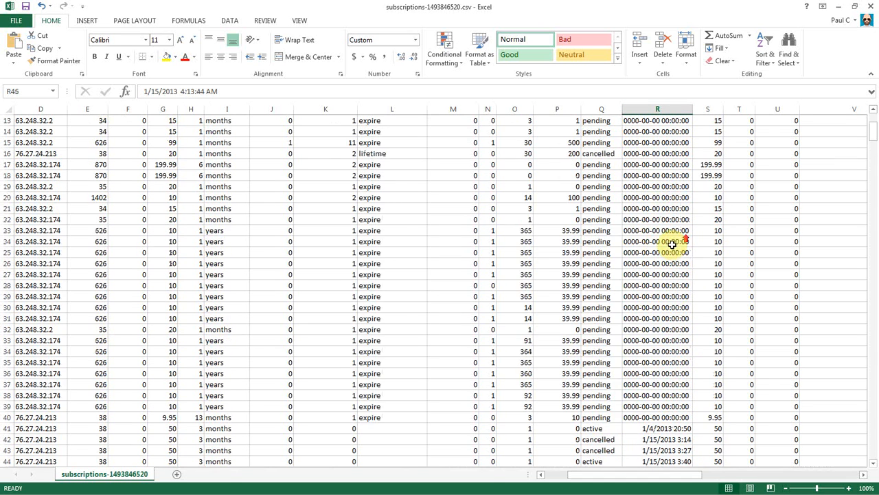
pyautogui.scroll(-10, 656, 289)
pyautogui.scroll(15, 658, 270)
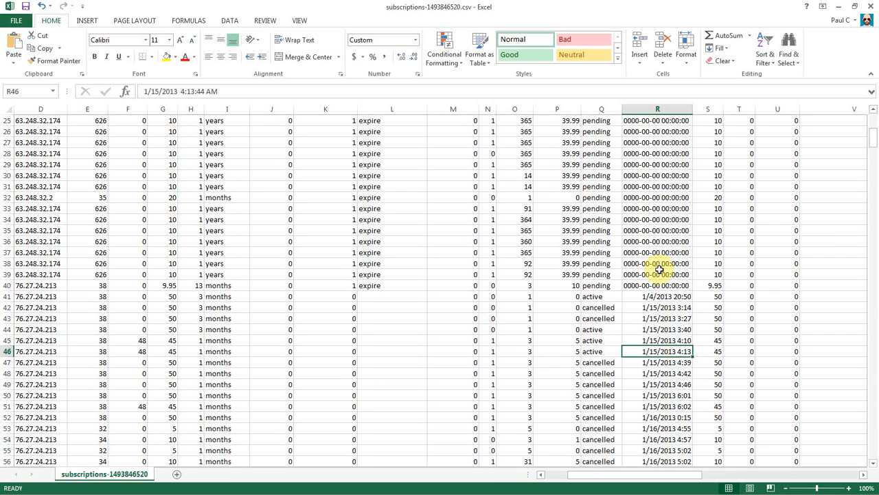
# Apply the custom number format yyyy-mm-dd hh:mm:ss to the whole created_at column and check the reformatted dates
pyautogui.click(648, 108)
pyautogui.rightClick(647, 110)
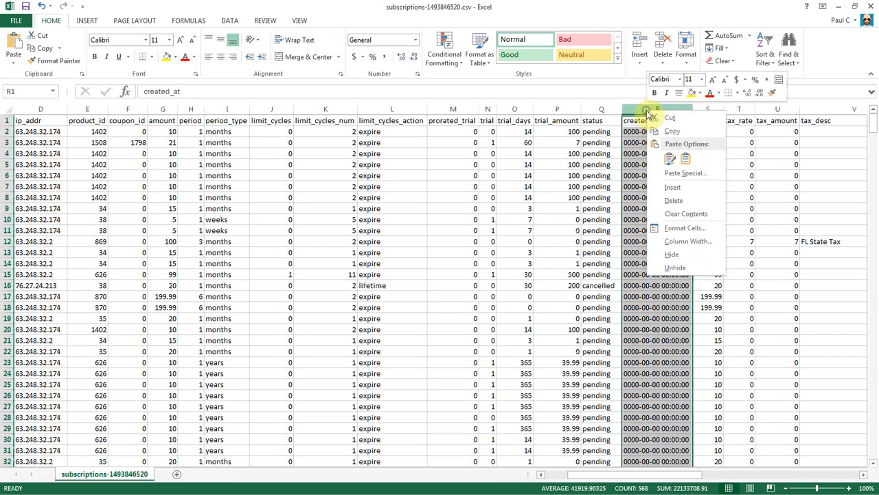
pyautogui.click(676, 229)
pyautogui.click(559, 223)
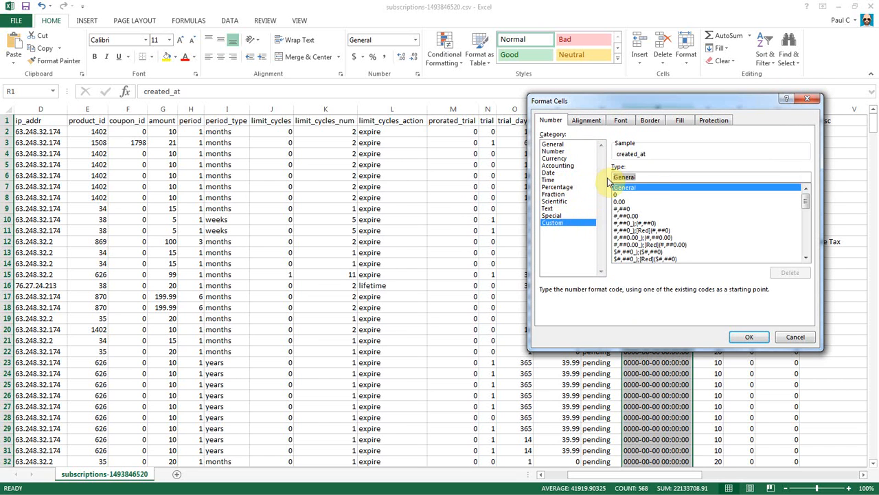
pyautogui.write('yyyy-mm-dd hh:mm:ss')
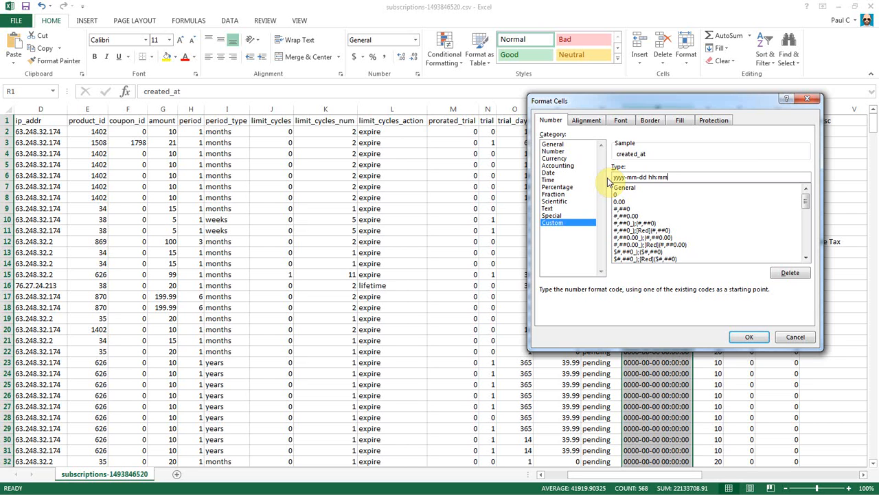
pyautogui.click(749, 337)
pyautogui.click(661, 250)
pyautogui.scroll(-14, 661, 249)
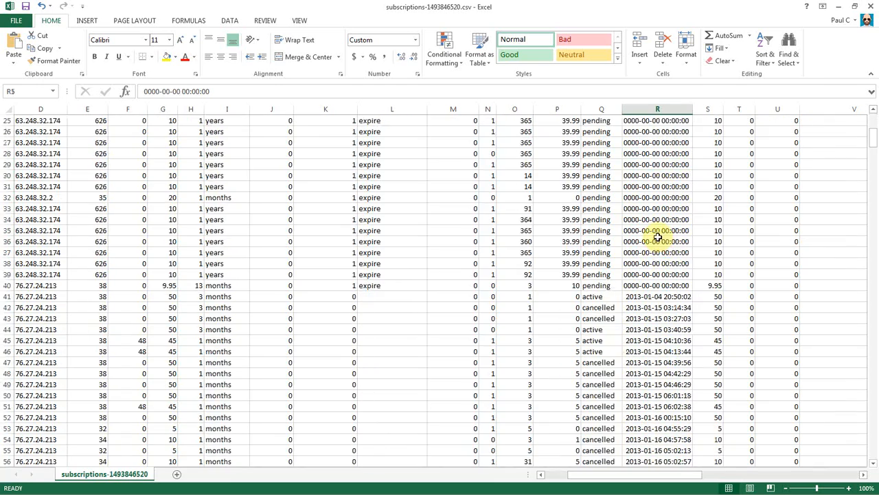
# Check the reformatted dates further down the created_at column and inspect the total column
pyautogui.click(664, 261)
pyautogui.scroll(-5, 663, 251)
pyautogui.scroll(19, 660, 241)
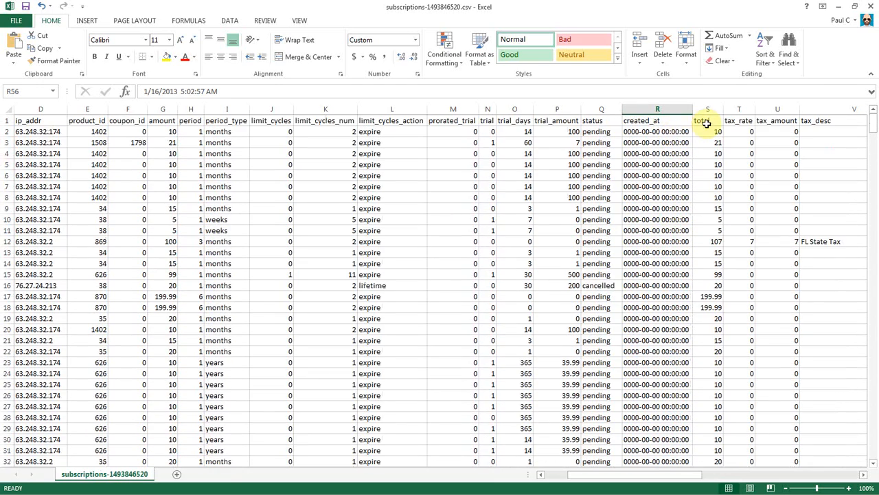
pyautogui.click(706, 122)
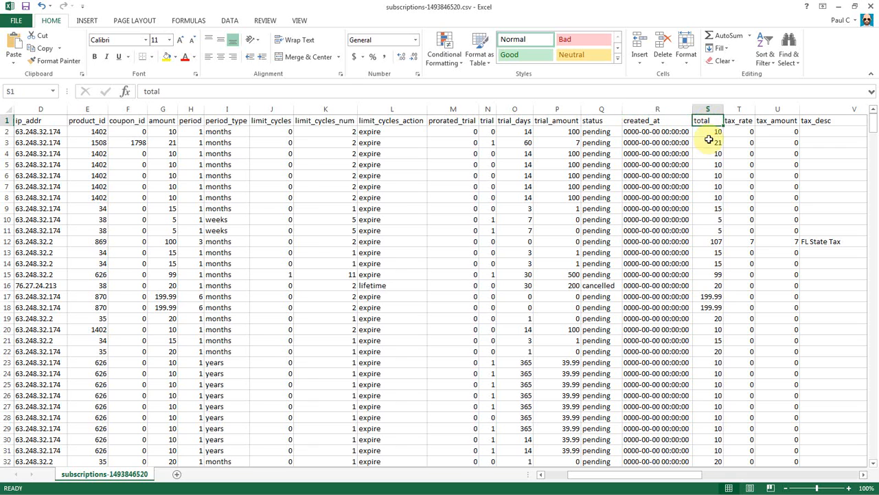
# Delete the active column containing the span markup from the subscriptions sheet
pyautogui.moveTo(667, 476); pyautogui.dragTo(732, 483)
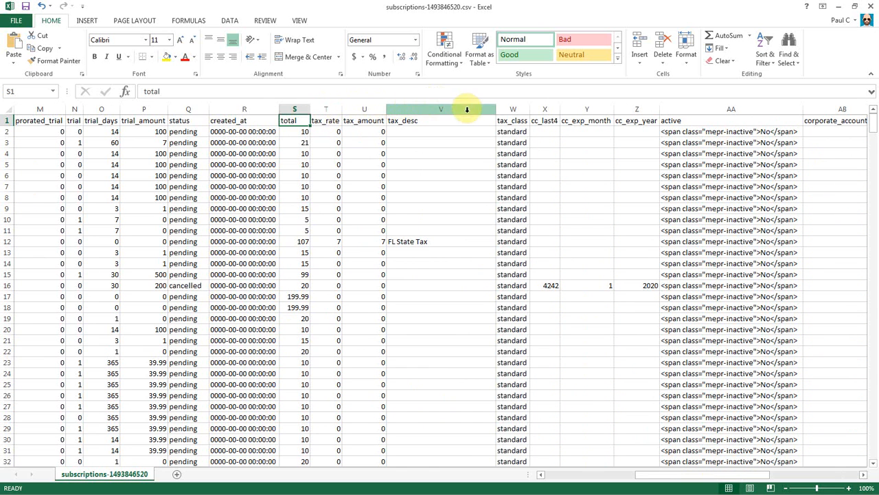
pyautogui.click(703, 109)
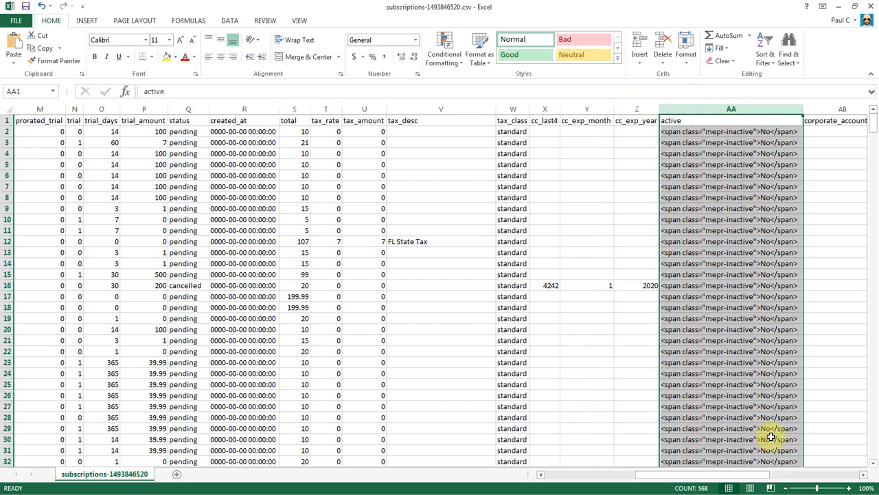
pyautogui.moveTo(736, 477); pyautogui.dragTo(791, 475)
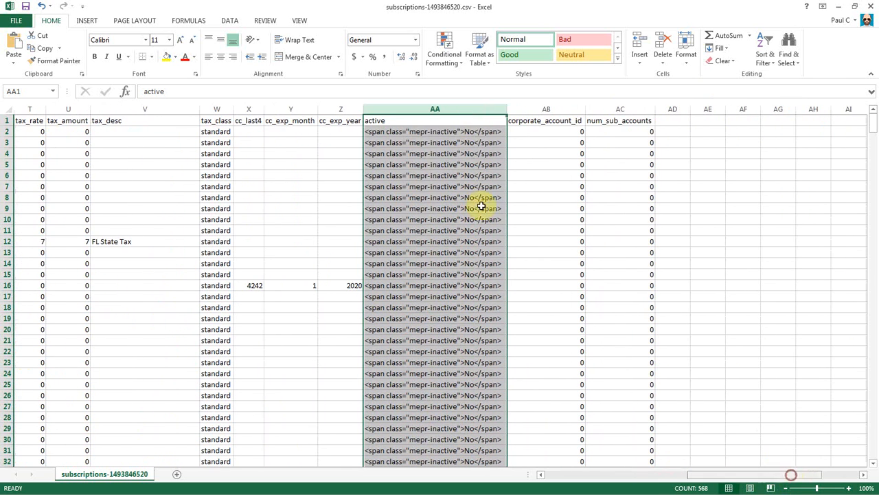
pyautogui.rightClick(425, 108)
pyautogui.click(462, 197)
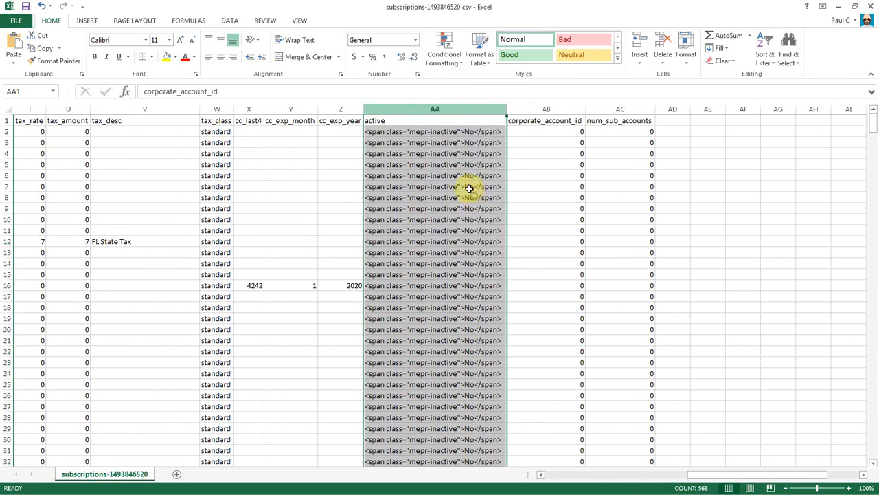
pyautogui.doubleClick(507, 108)
pyautogui.click(551, 154)
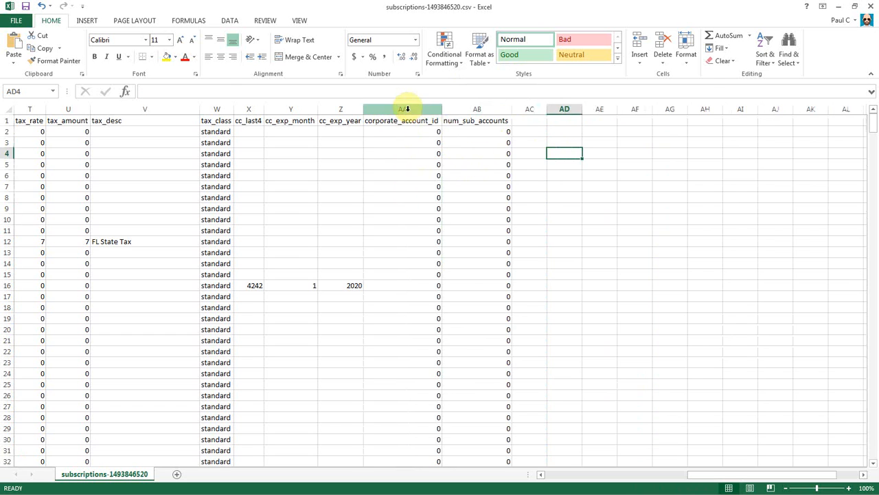
# Delete the corporate_account_id and num_sub_accounts columns from the end of the subscriptions sheet
pyautogui.click(417, 165)
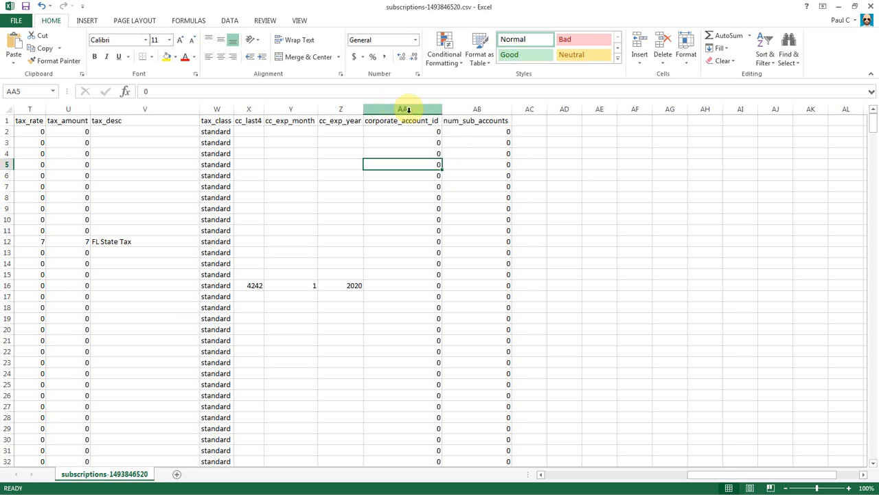
pyautogui.moveTo(386, 106); pyautogui.dragTo(444, 108)
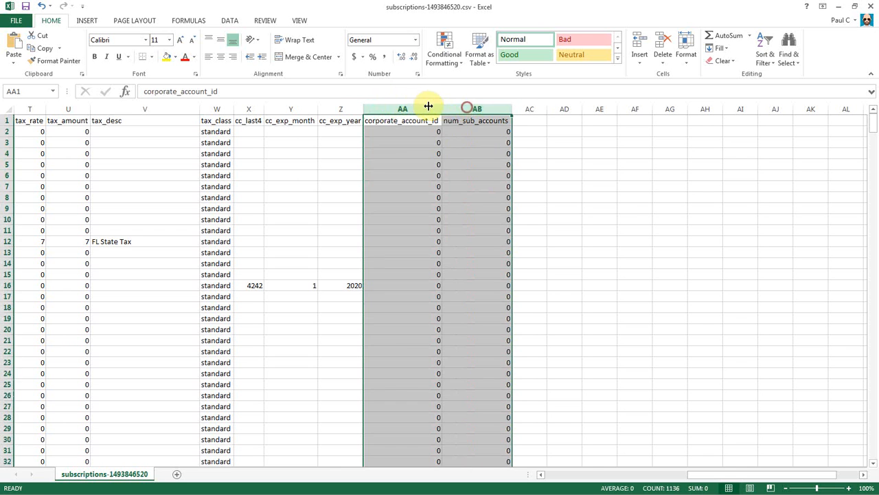
pyautogui.rightClick(414, 110)
pyautogui.click(467, 200)
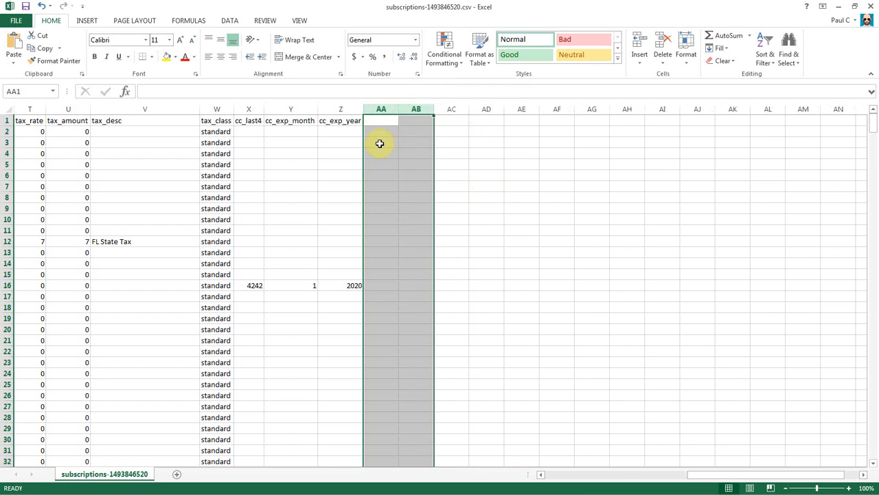
pyautogui.click(485, 184)
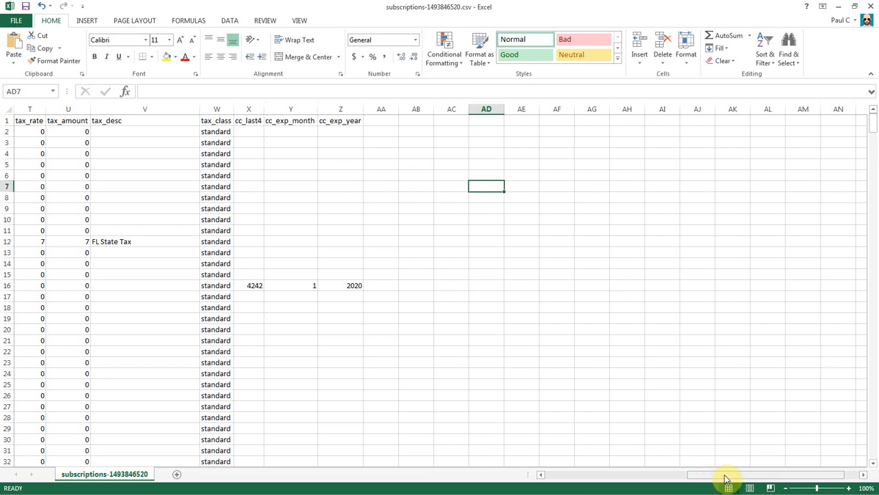
# Select the first payment_method value, switch to Chrome and open the Payments settings in the MemberPress options
pyautogui.moveTo(726, 479); pyautogui.dragTo(580, 478)
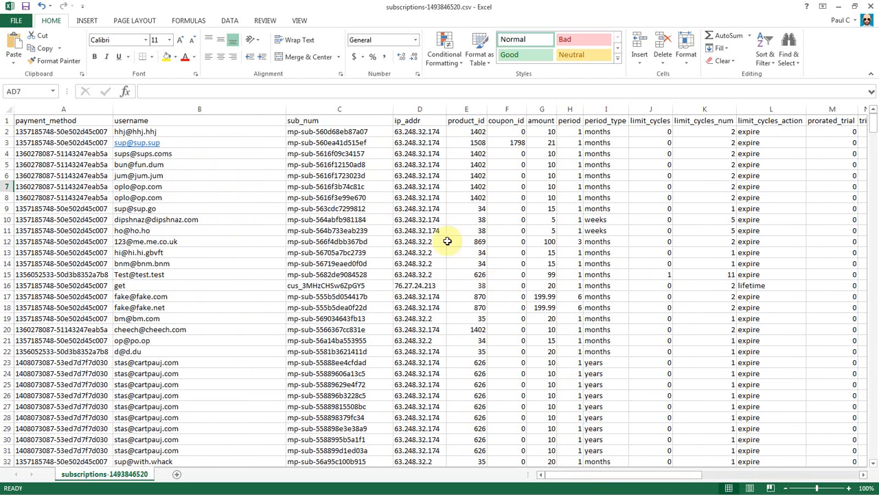
pyautogui.moveTo(645, 475); pyautogui.dragTo(625, 470)
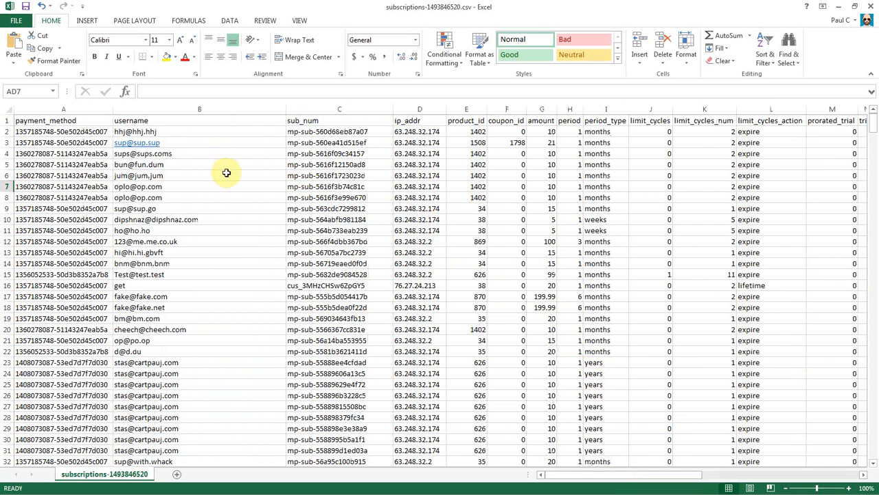
pyautogui.click(65, 132)
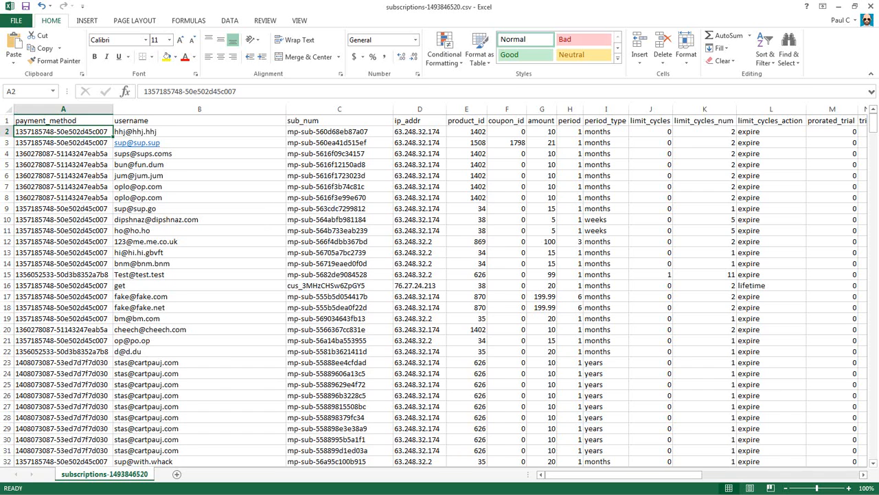
pyautogui.hotkey('alt', 'Tab')
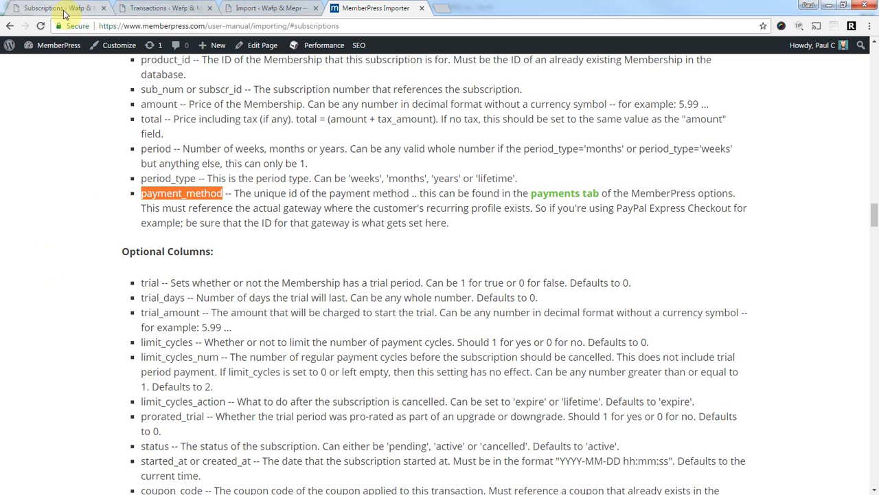
pyautogui.click(268, 9)
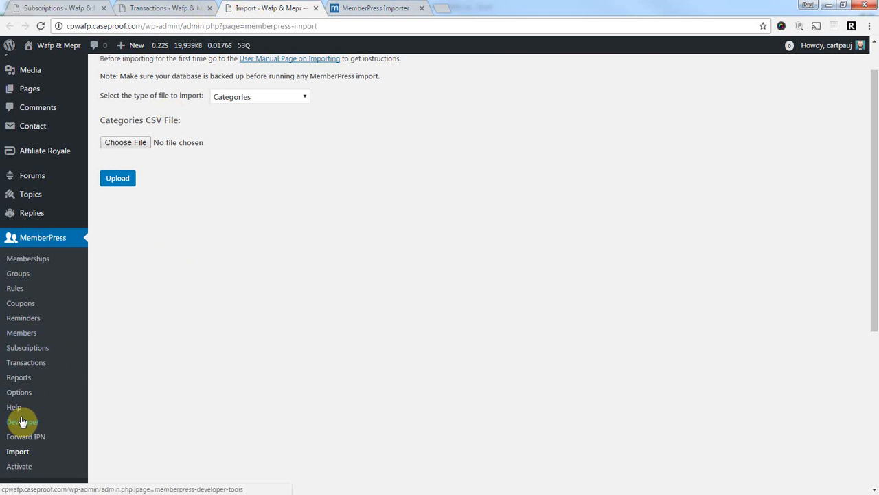
pyautogui.click(21, 392)
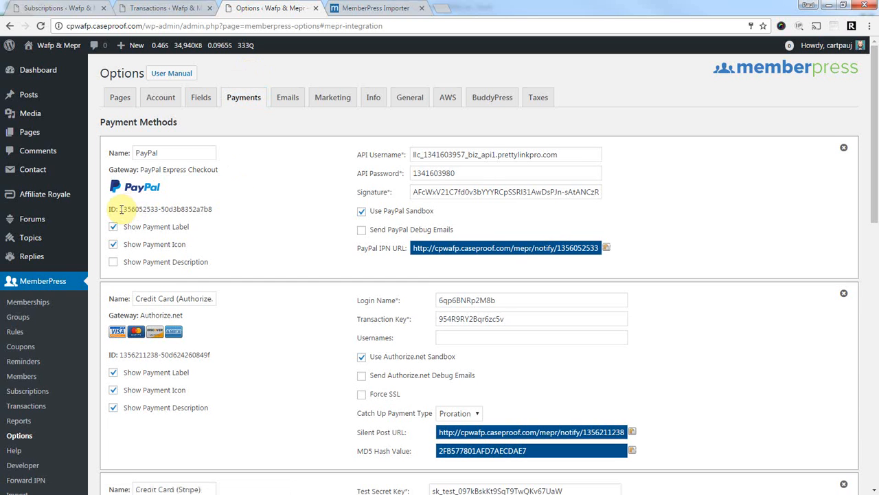
# Examine the IDs of the configured payment methods, especially the ID of the PayPal Express Checkout gateway
pyautogui.moveTo(121, 209); pyautogui.dragTo(214, 210)
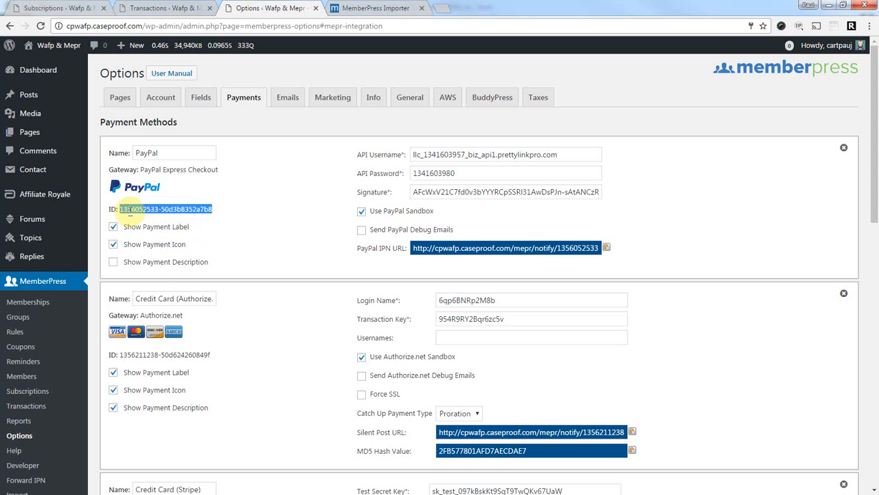
pyautogui.scroll(-2, 269, 238)
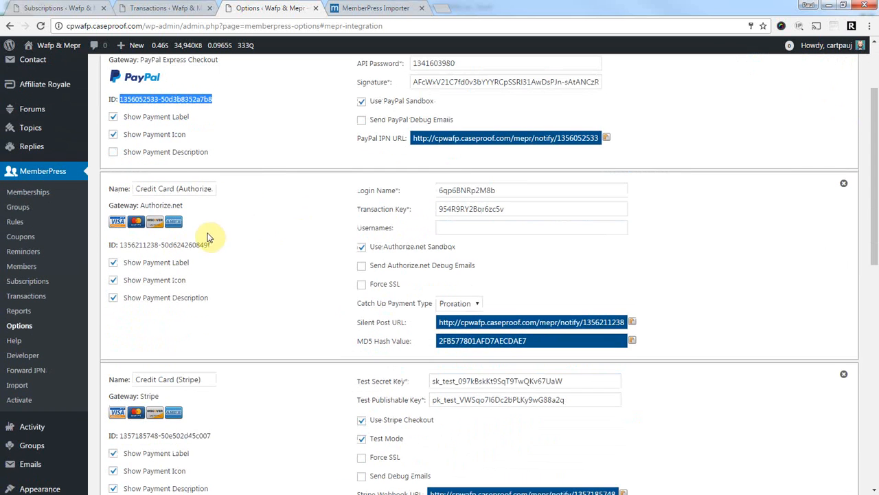
pyautogui.scroll(-10, 240, 261)
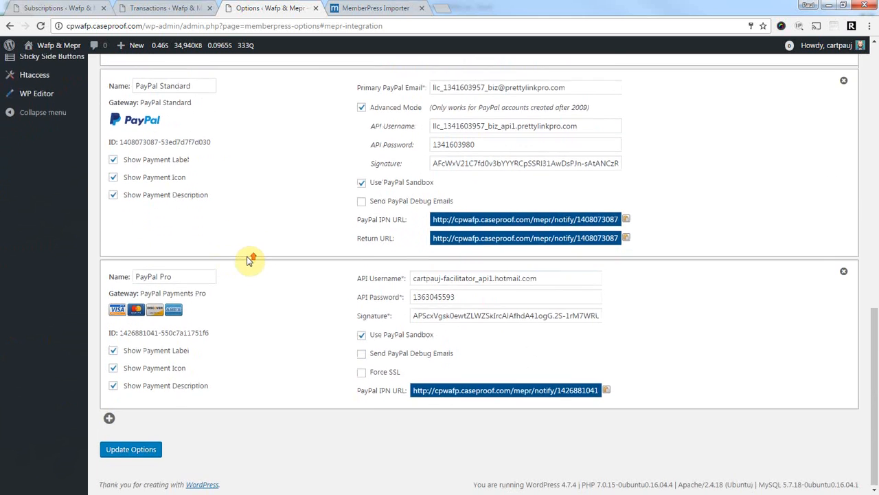
pyautogui.scroll(4, 250, 260)
pyautogui.scroll(6, 250, 260)
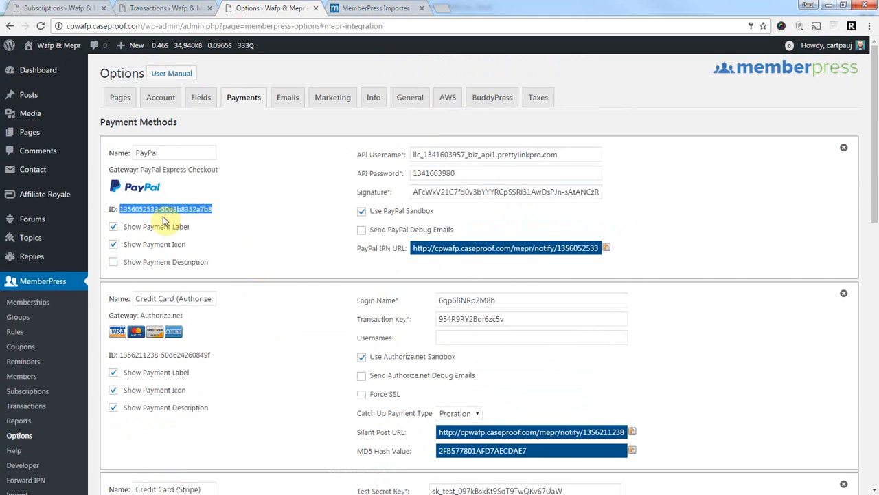
pyautogui.click(121, 209)
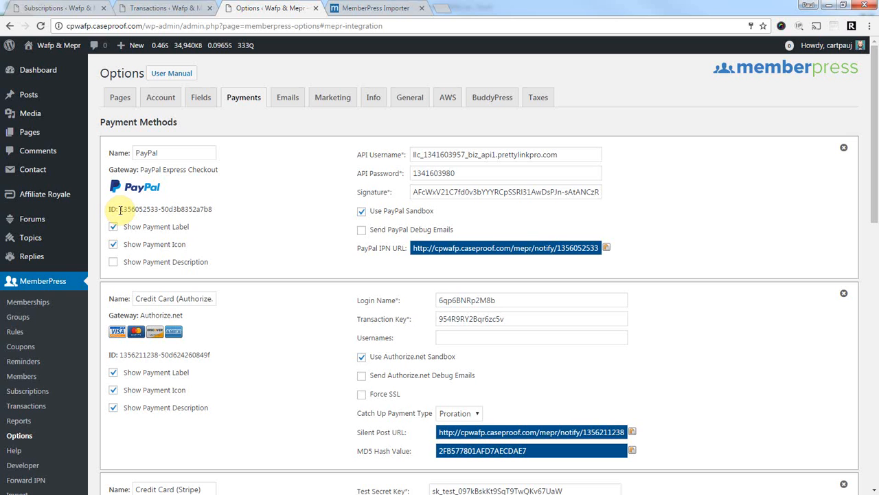
pyautogui.moveTo(121, 209); pyautogui.dragTo(212, 209)
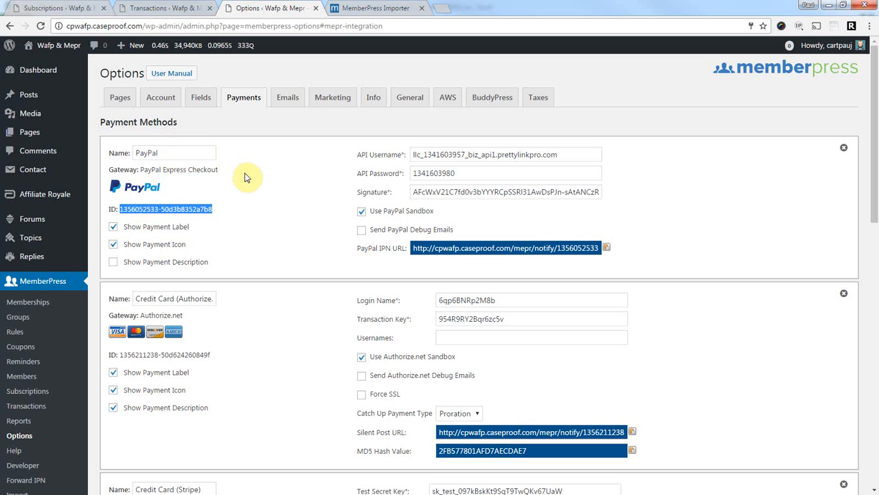
pyautogui.click(241, 129)
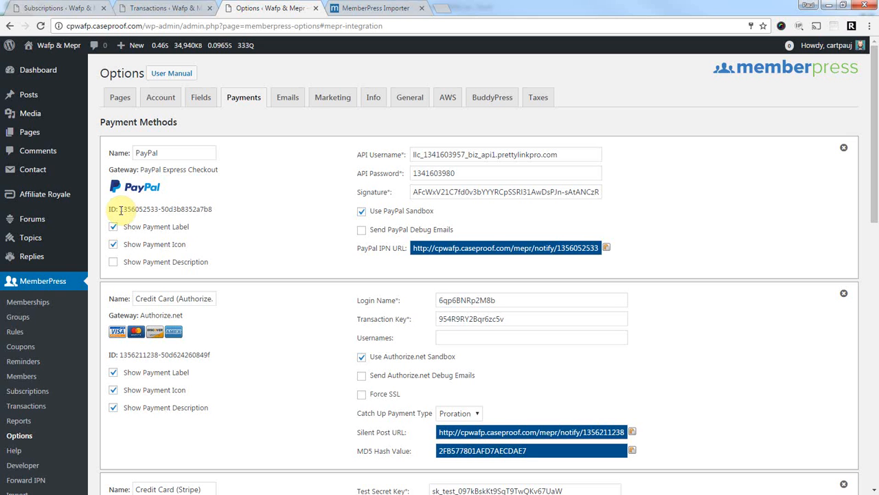
# Copy the ID of the PayPal Express Checkout gateway and switch back to Excel
pyautogui.moveTo(120, 209); pyautogui.dragTo(212, 209)
pyautogui.rightClick(213, 209)
pyautogui.click(227, 217)
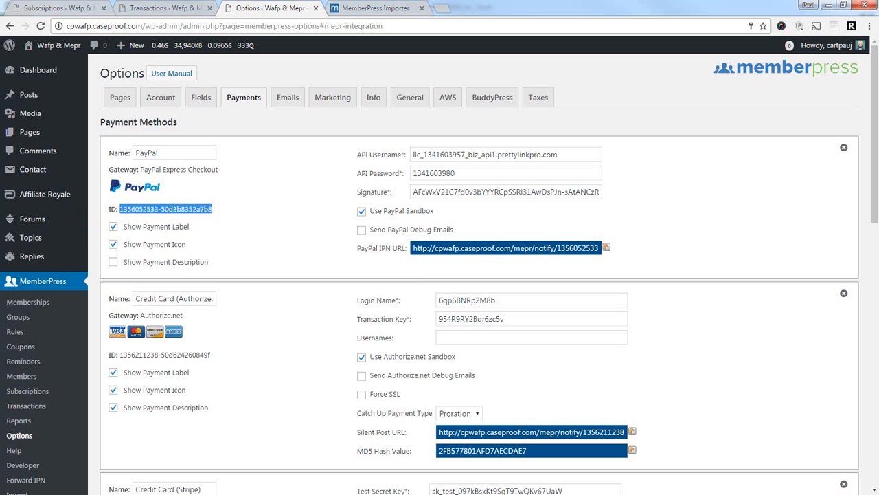
pyautogui.hotkey('alt', 'Tab')
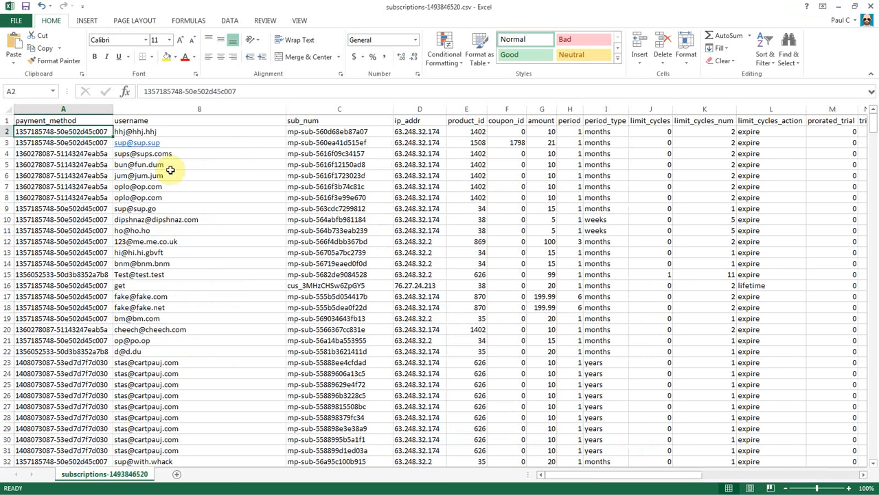
# Open Find and Replace for the whole payment_method column and enter the copied PayPal gateway ID as the text to find
pyautogui.click(60, 108)
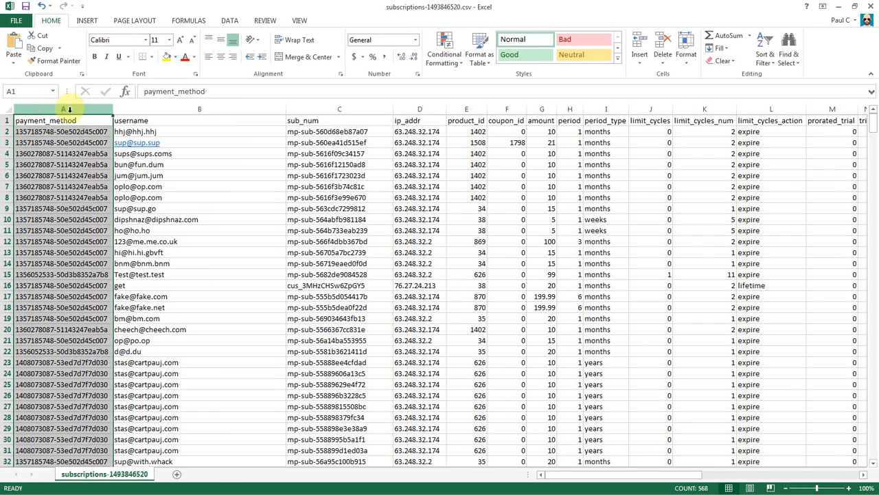
pyautogui.rightClick(64, 108)
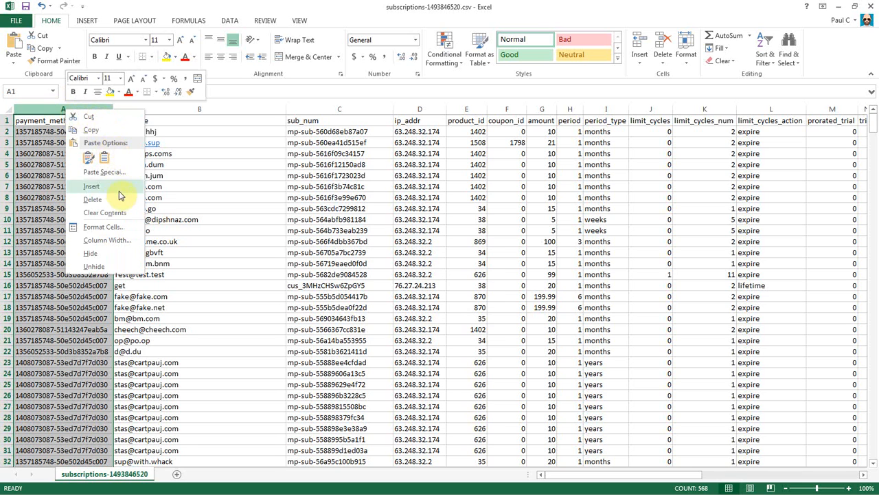
pyautogui.click(52, 108)
pyautogui.click(59, 107)
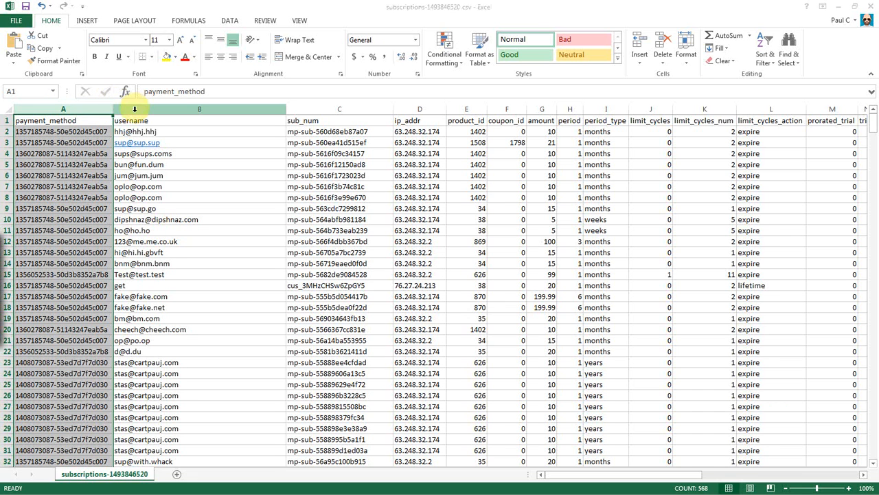
pyautogui.hotkey('ctrl', 'f')
pyautogui.moveTo(393, 201); pyautogui.dragTo(401, 159)
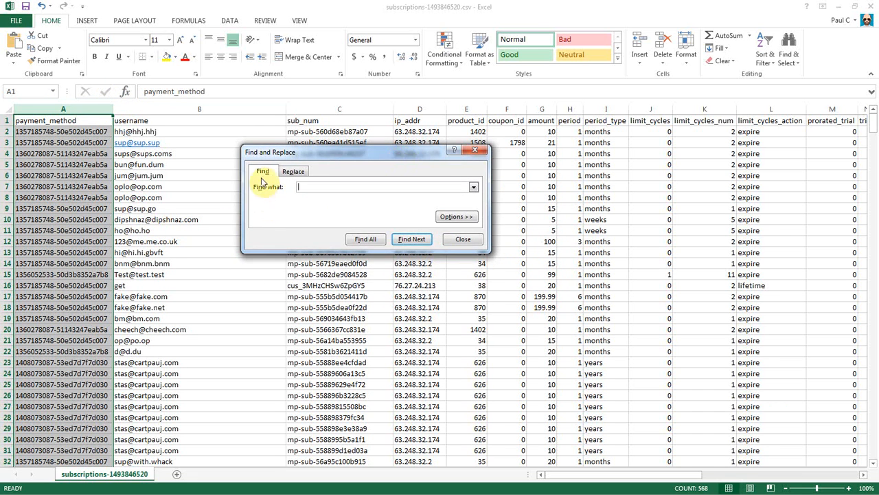
pyautogui.click(294, 171)
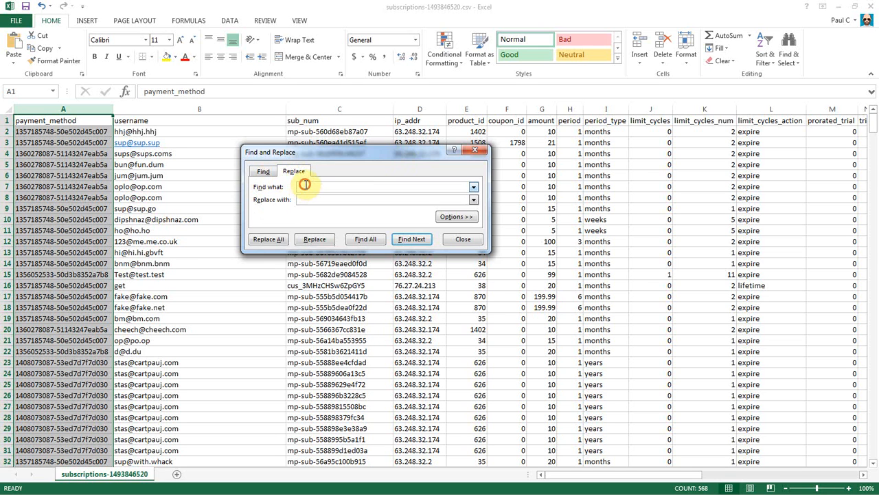
pyautogui.hotkey('ctrl', 'v')
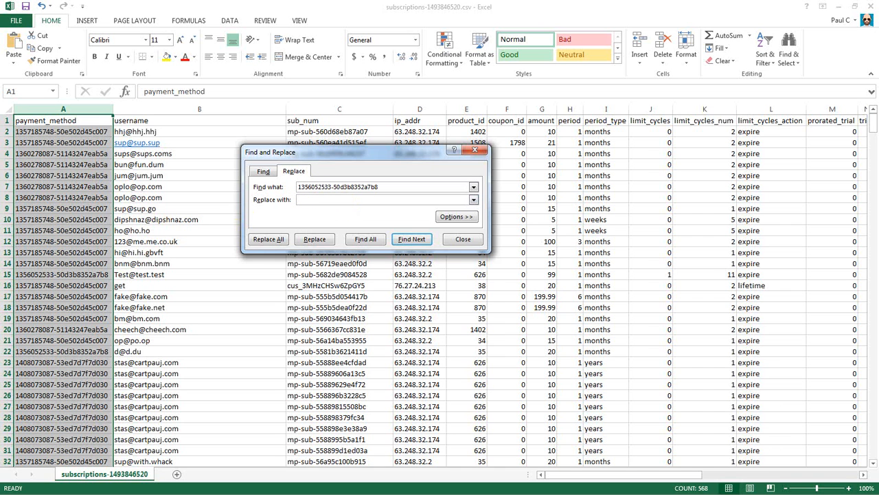
# Switch to Chrome and open the WordPress admin dashboard of meprstart.caseproof.com in a new tab
pyautogui.hotkey('alt', 'Tab')
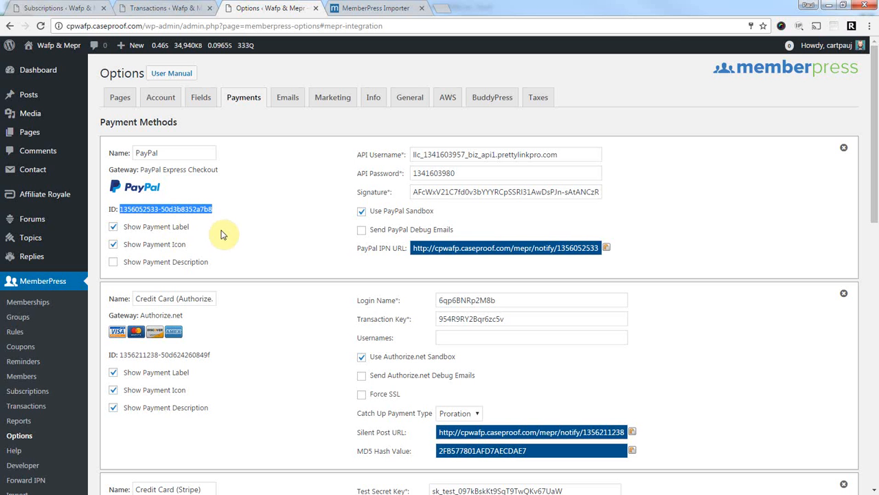
pyautogui.click(265, 177)
pyautogui.click(444, 7)
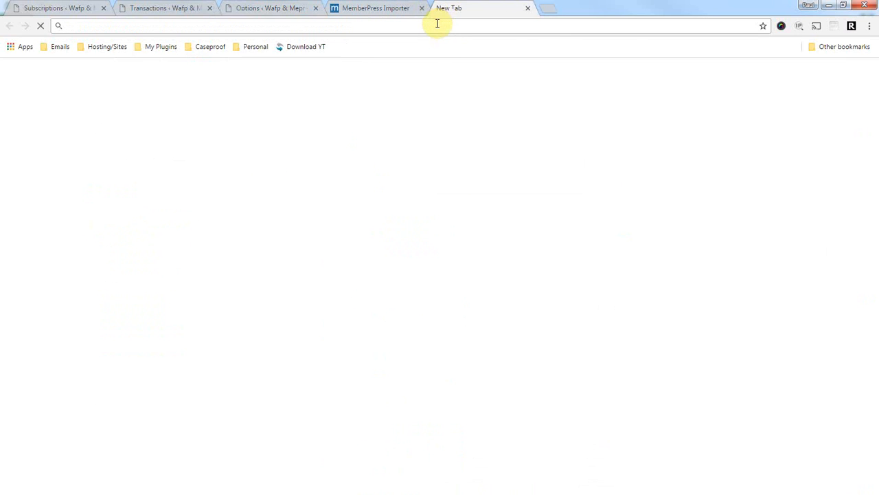
pyautogui.write('cpw')
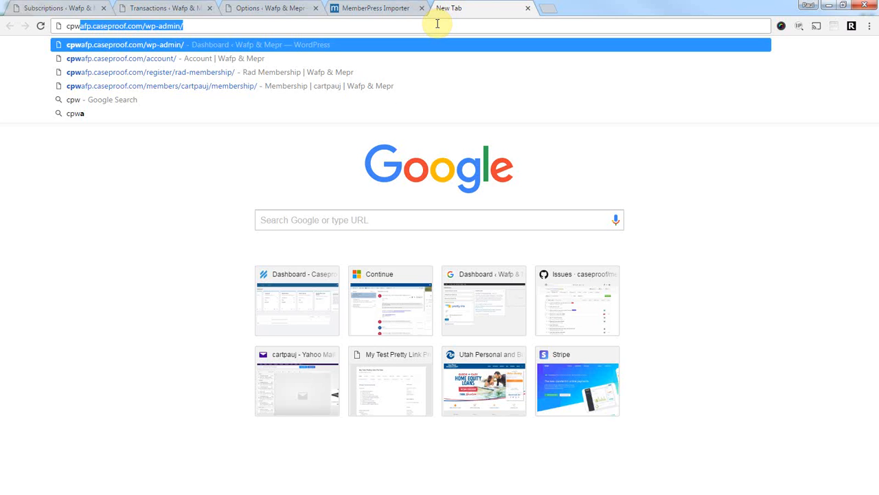
pyautogui.press('BackSpace')
pyautogui.press('BackSpace')
pyautogui.press('BackSpace')
pyautogui.press('BackSpace')
pyautogui.write('meprs')
pyautogui.press('Return')
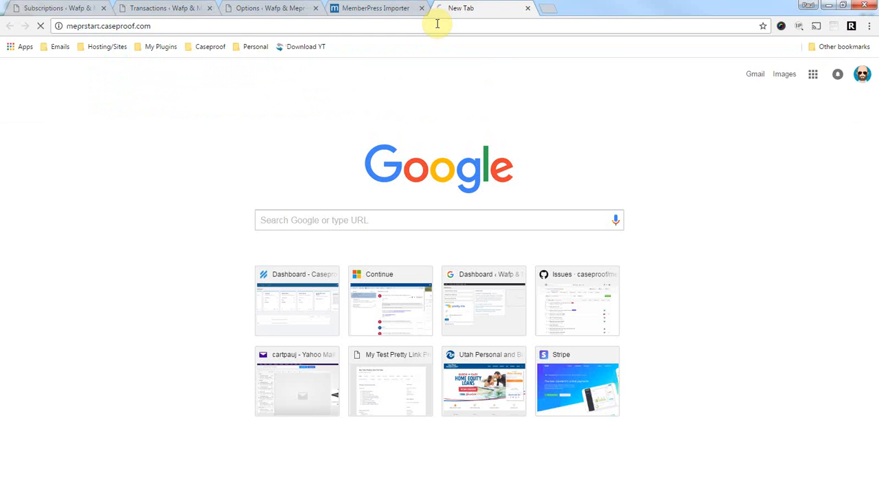
pyautogui.click(196, 26)
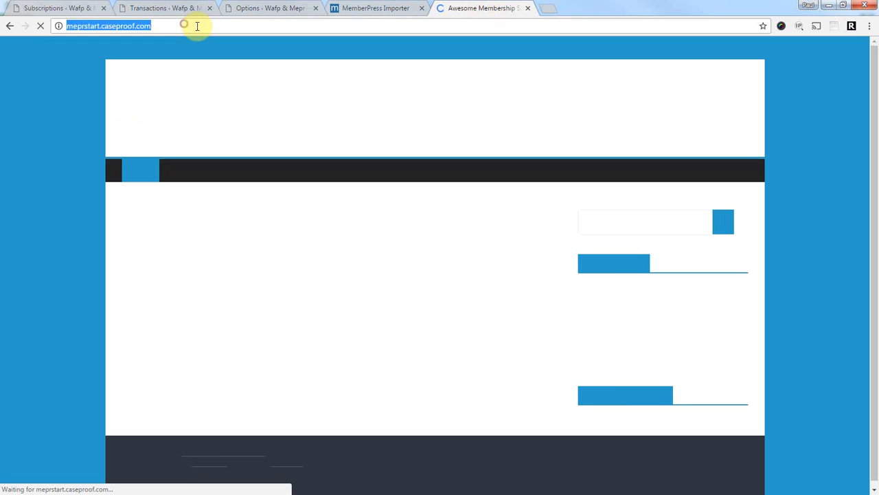
pyautogui.click(67, 62)
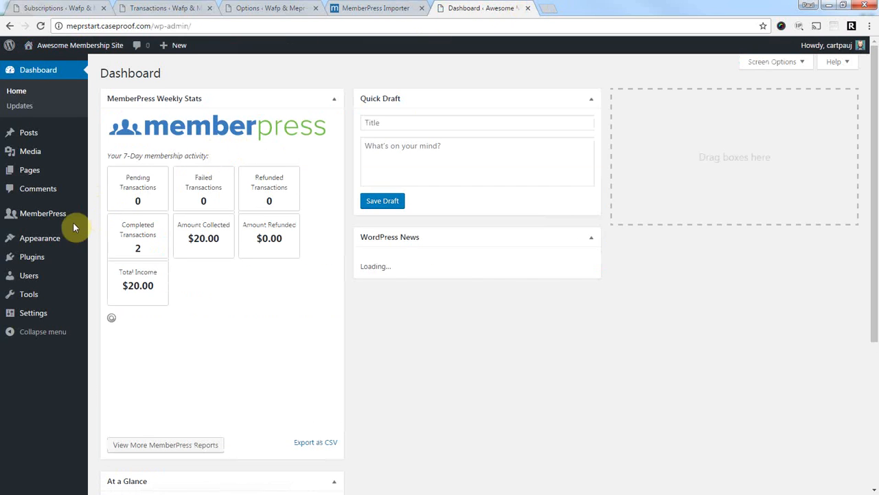
# Open the Payments settings in the MemberPress options of the destination site
pyautogui.moveTo(46, 221)
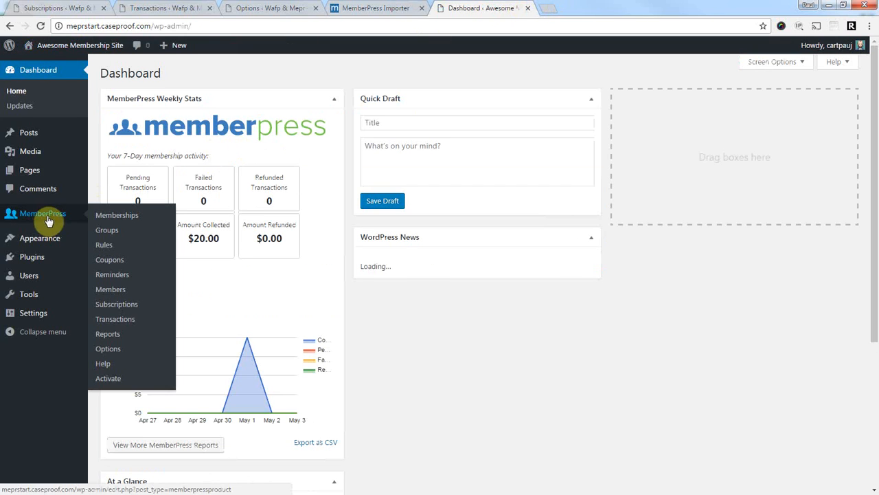
pyautogui.click(120, 356)
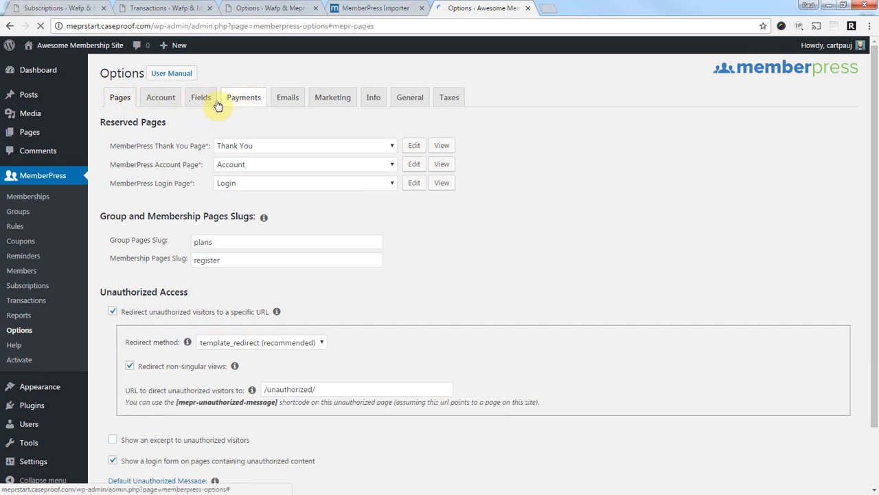
pyautogui.click(233, 101)
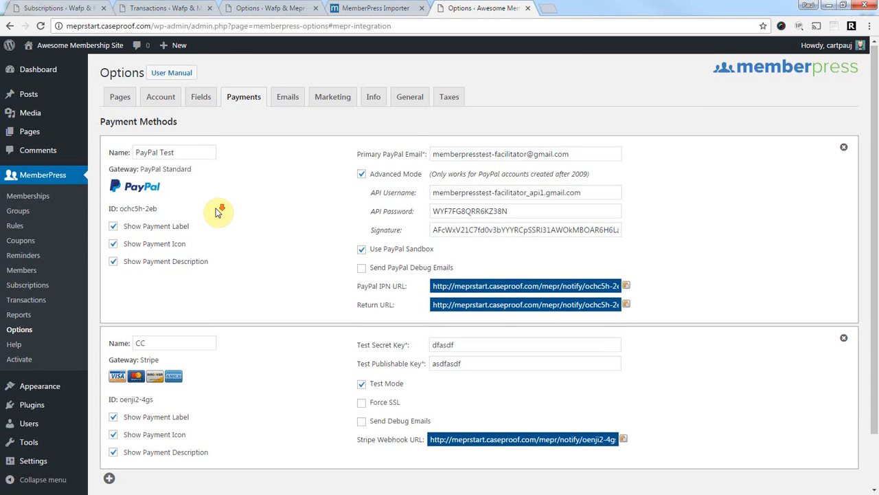
# Copy the PayPal Standard gateway ID ochc5h-2eb and enter it in Excel's Find and Replace as the replacement text
pyautogui.scroll(-1, 215, 212)
pyautogui.moveTo(119, 154); pyautogui.dragTo(157, 154)
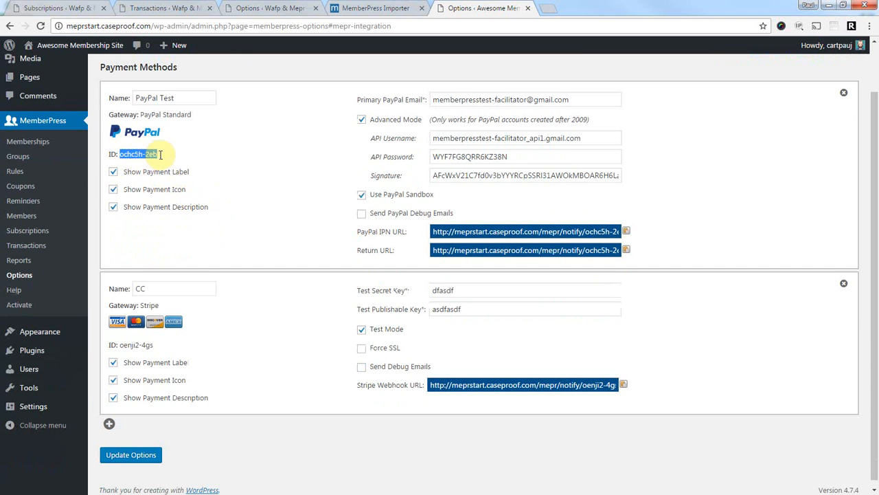
pyautogui.rightClick(133, 151)
pyautogui.click(150, 159)
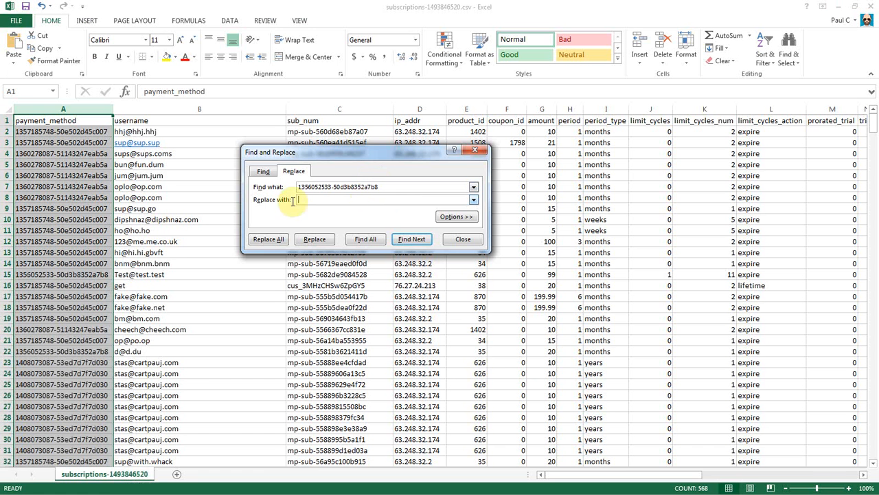
pyautogui.click(318, 198)
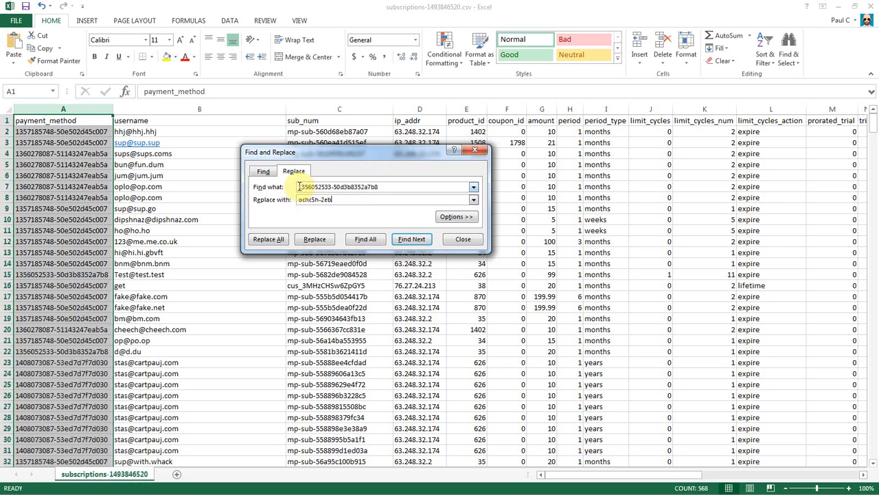
# Replace all occurrences of the old PayPal gateway ID in the payment_method column with ochc5h-2eb
pyautogui.moveTo(299, 186); pyautogui.dragTo(382, 186)
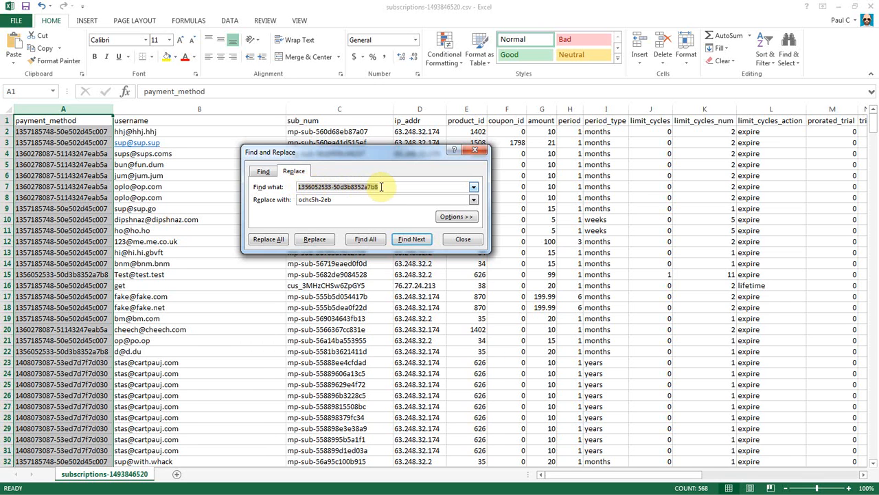
pyautogui.moveTo(299, 199); pyautogui.dragTo(338, 202)
pyautogui.click(367, 199)
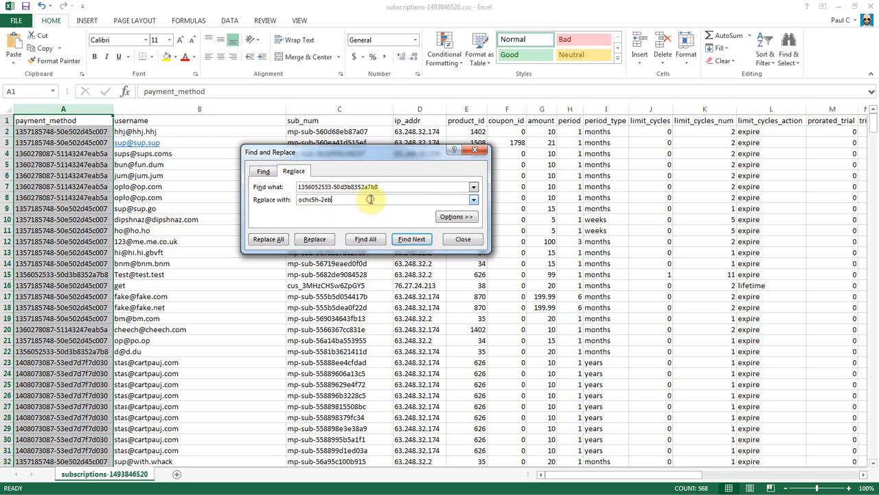
pyautogui.click(268, 241)
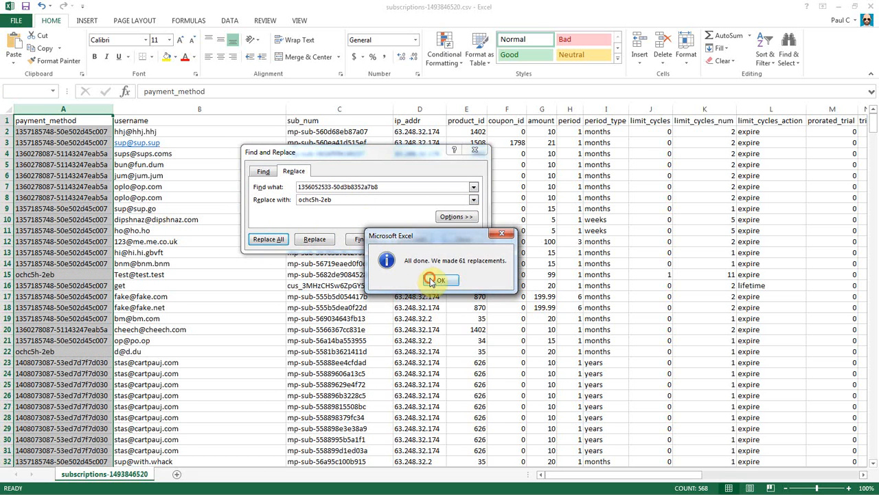
pyautogui.click(437, 280)
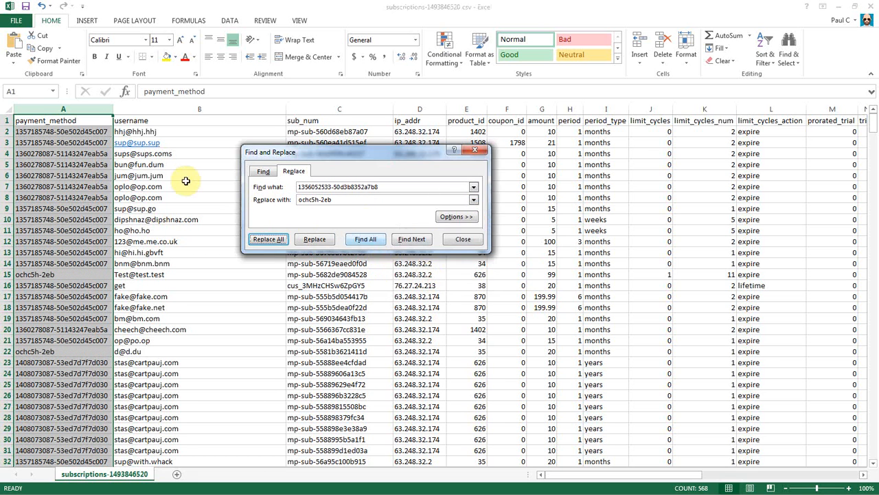
# Close Find and Replace and undo the gateway ID replacement in the payment_method column
pyautogui.click(69, 133)
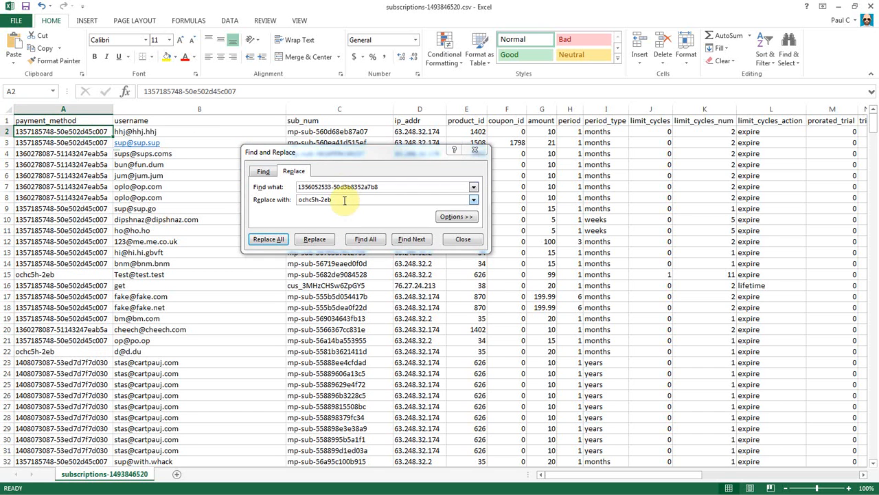
pyautogui.click(334, 150)
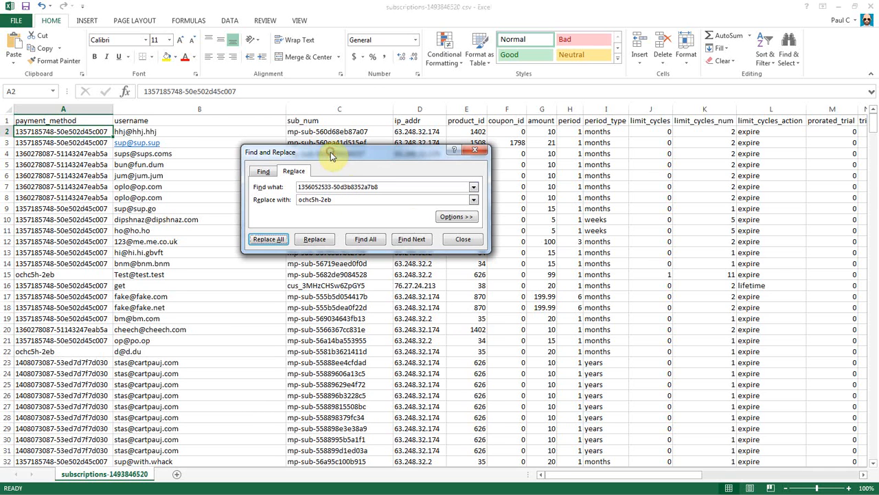
pyautogui.click(458, 242)
pyautogui.click(145, 254)
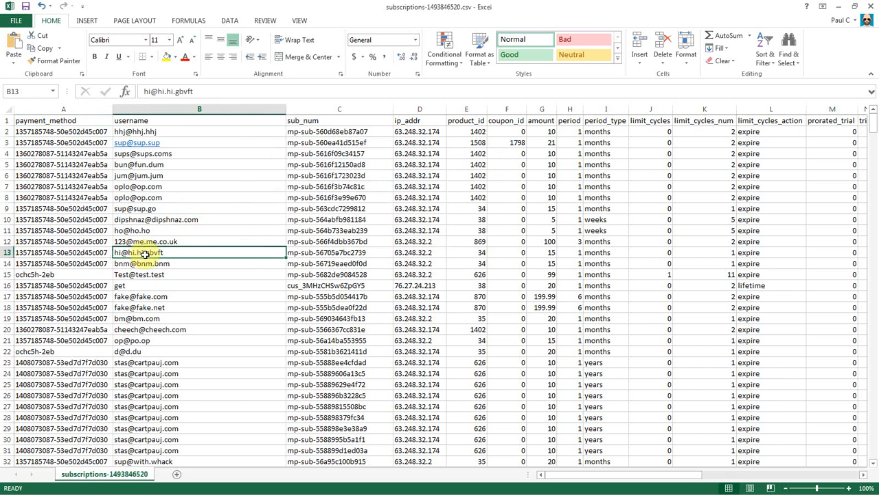
pyautogui.hotkey('ctrl', 'z')
# Examine the different gateway IDs used in the first rows of the payment_method column
pyautogui.click(62, 144)
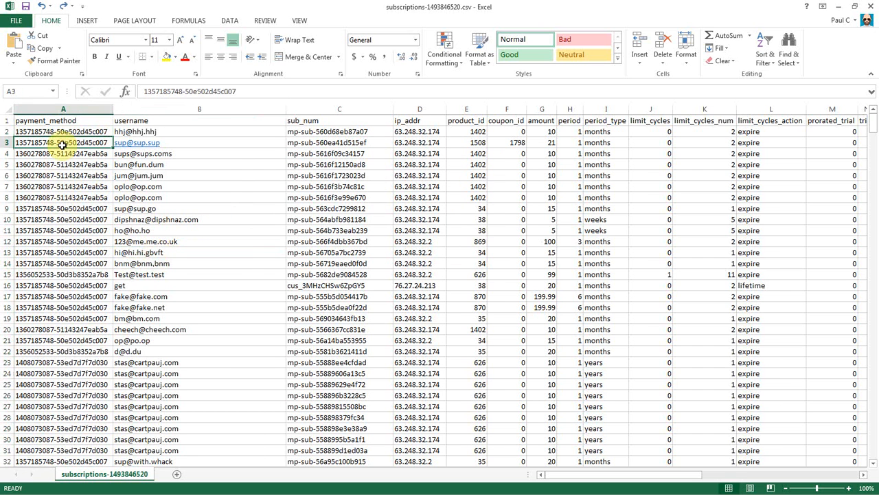
pyautogui.click(41, 132)
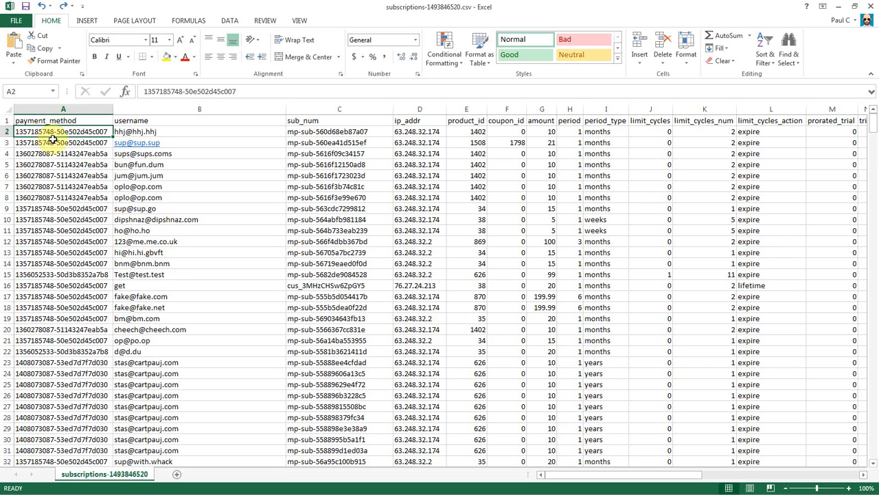
pyautogui.moveTo(39, 130); pyautogui.dragTo(50, 242)
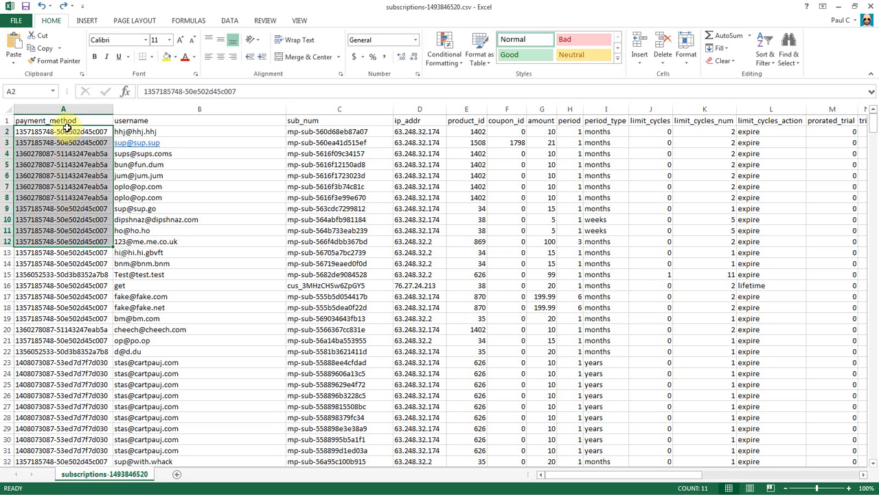
pyautogui.click(62, 153)
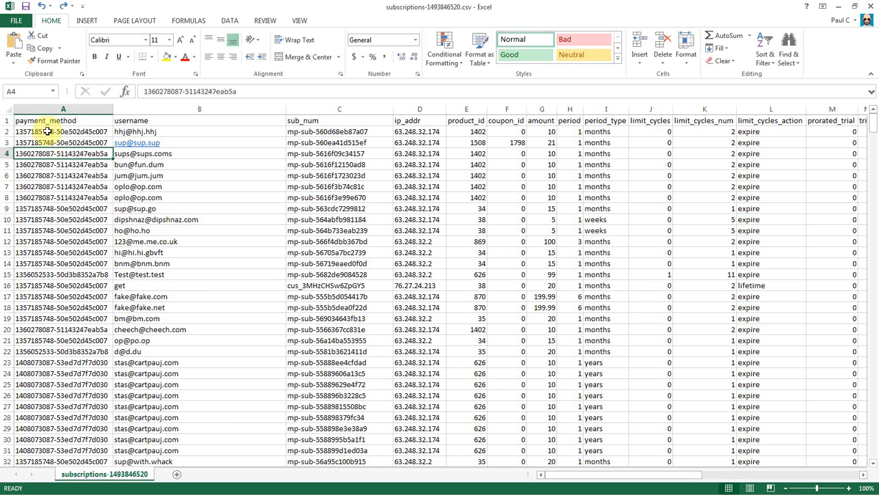
pyautogui.moveTo(46, 129)
pyautogui.mouseDown()
pyautogui.moveTo(73, 236)
pyautogui.moveTo(43, 131)
pyautogui.mouseUp()
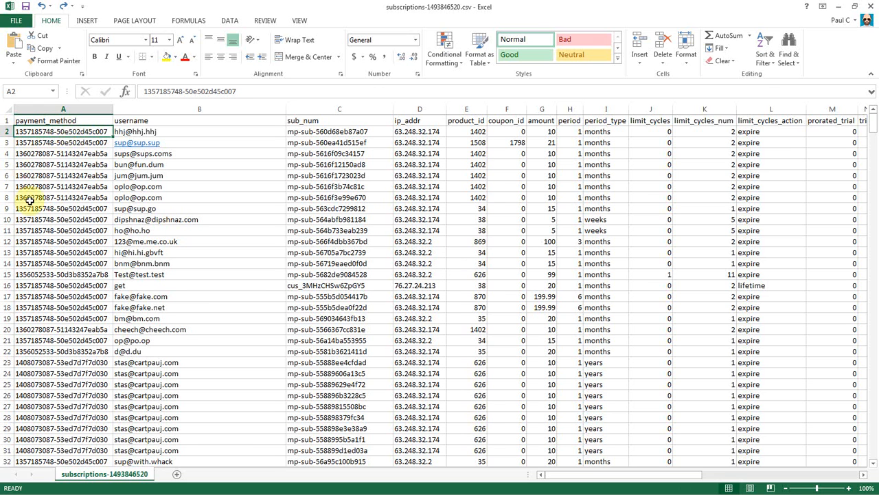
pyautogui.click(53, 154)
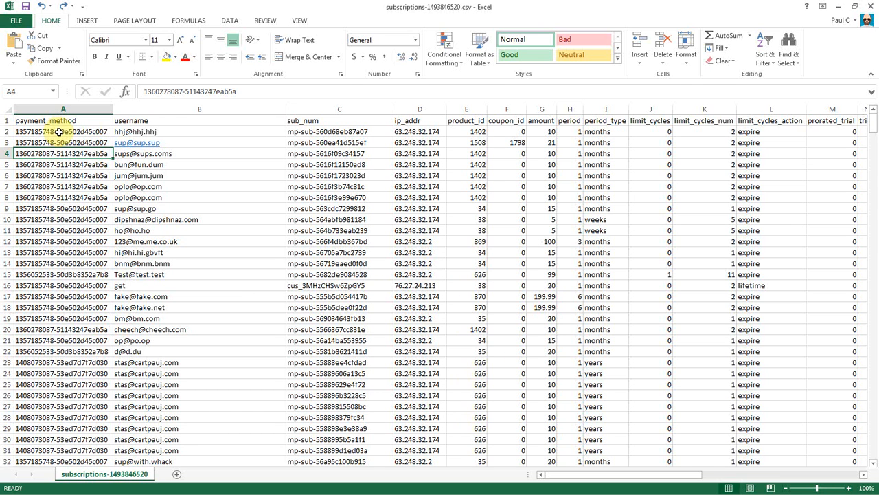
pyautogui.click(51, 132)
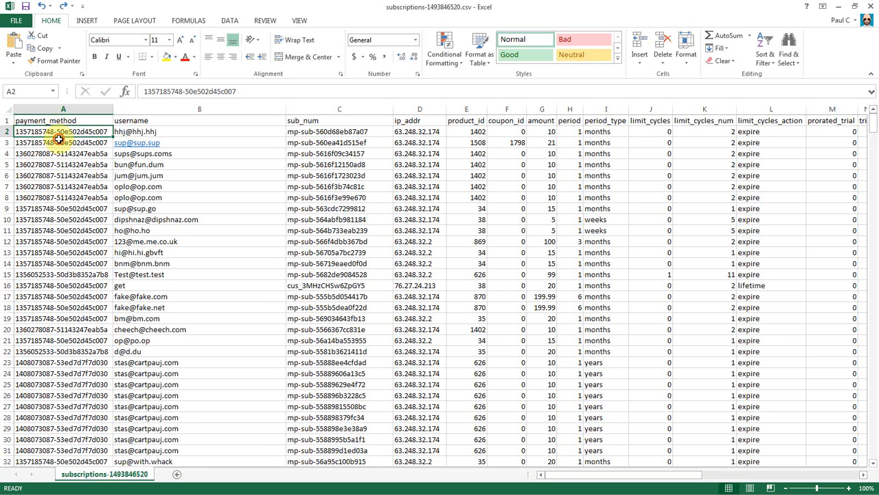
pyautogui.click(59, 152)
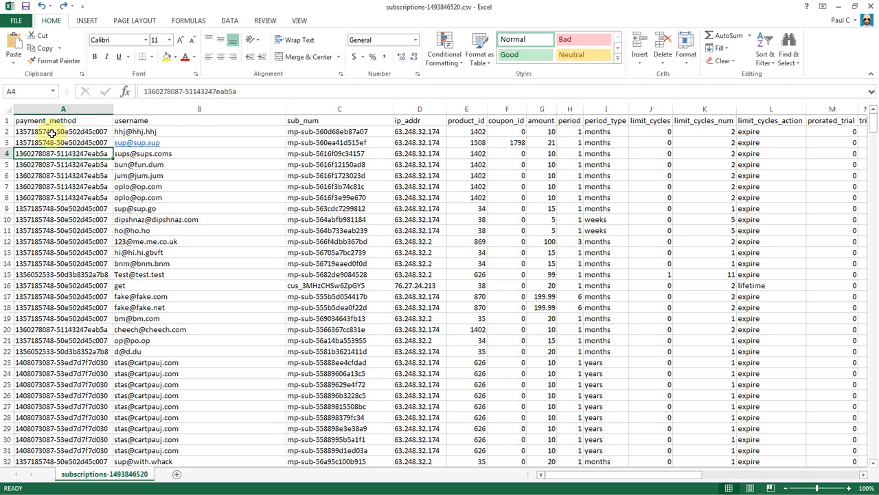
pyautogui.click(53, 133)
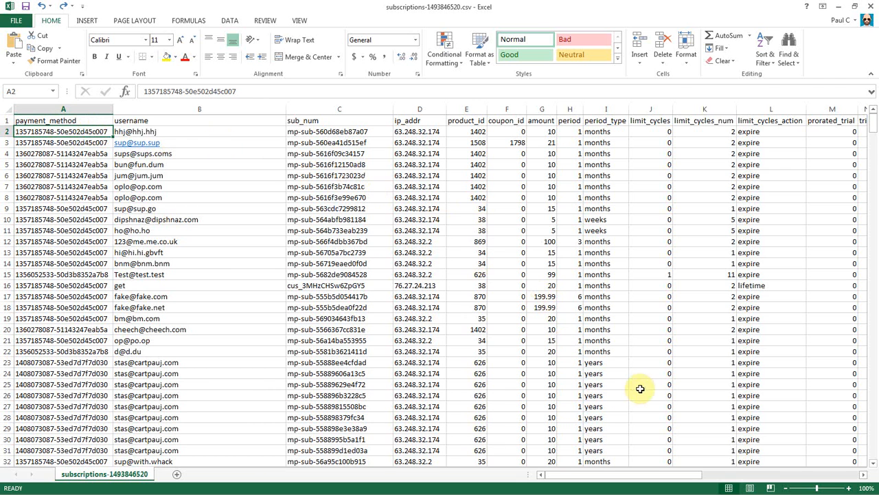
# Select the first product_id value, switch to Chrome and open the destination site's MemberPress Memberships list
pyautogui.moveTo(618, 475); pyautogui.dragTo(632, 477)
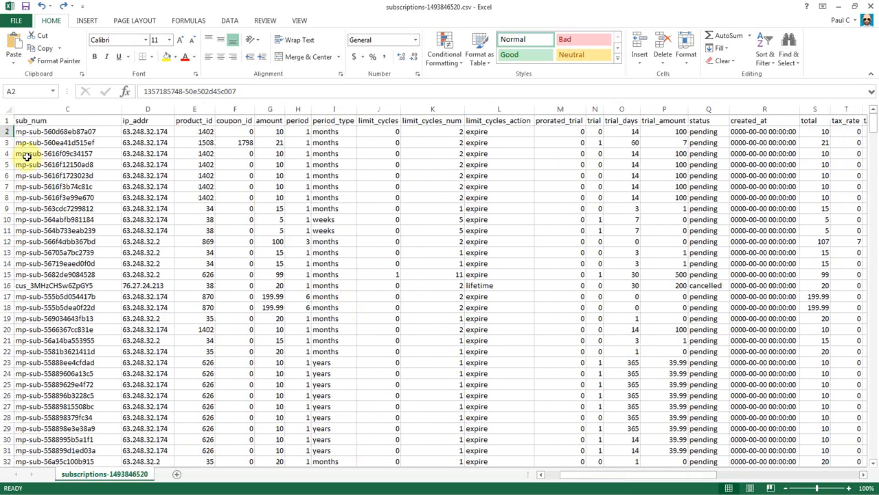
pyautogui.click(198, 131)
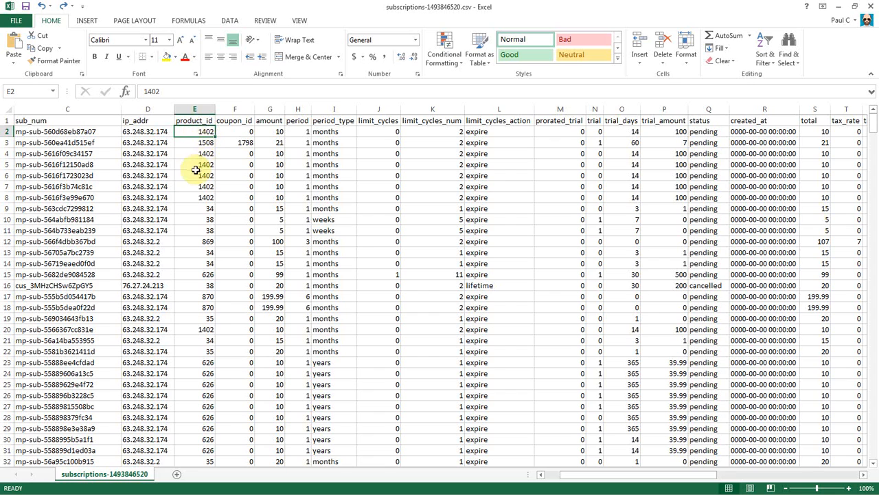
pyautogui.click(838, 8)
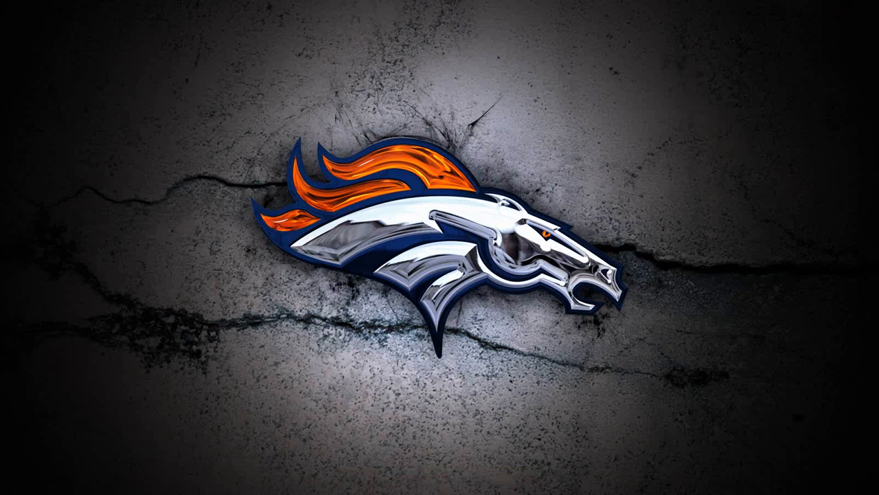
pyautogui.moveTo(0, 308); pyautogui.dragTo(459, 2)
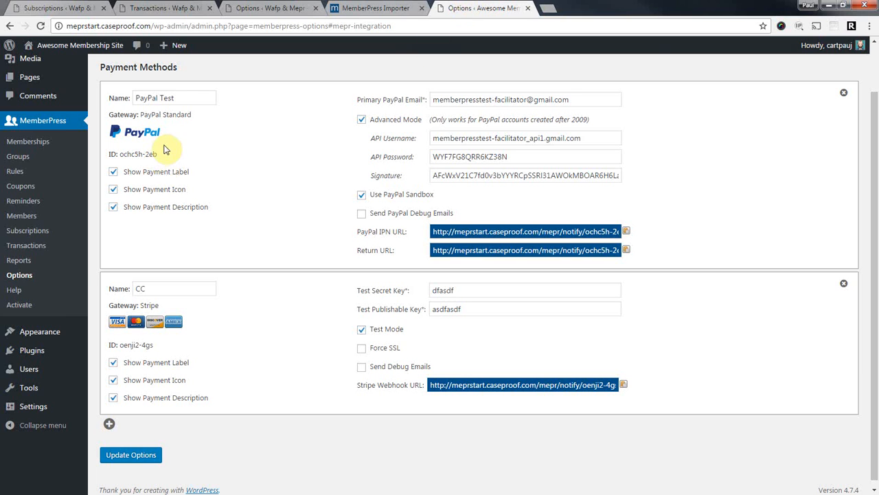
pyautogui.click(29, 143)
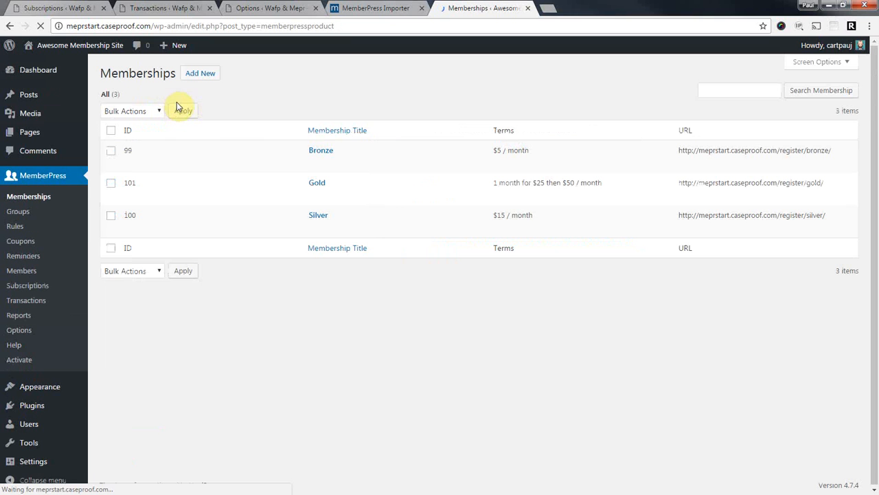
# Check the IDs of the Bronze, Gold and Silver memberships and return to the product_id column in Excel
pyautogui.doubleClick(126, 149)
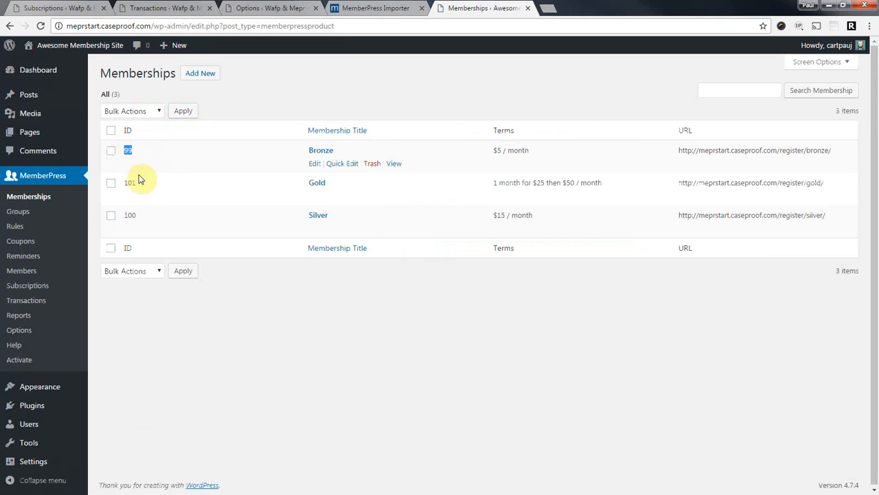
pyautogui.doubleClick(129, 183)
pyautogui.doubleClick(130, 215)
pyautogui.click(244, 102)
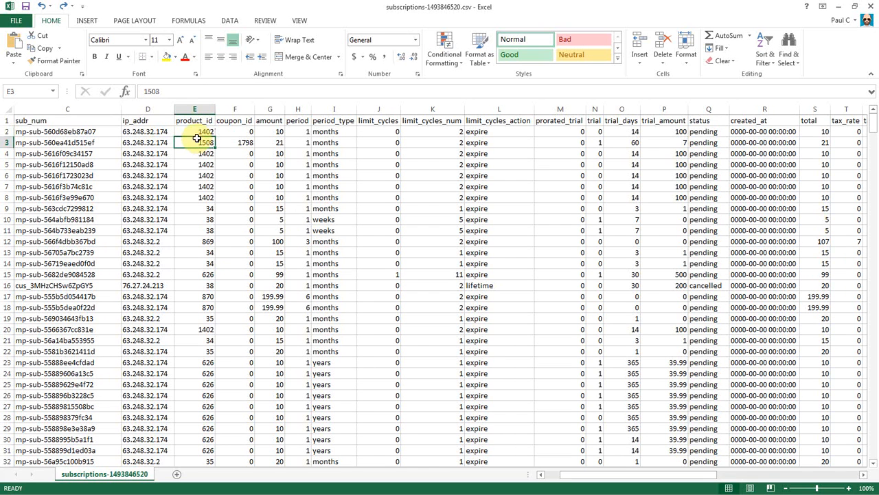
# Examine the differing product_id values in the rows around row 9 of the subscriptions sheet
pyautogui.scroll(-1, 198, 198)
pyautogui.click(194, 194)
pyautogui.click(196, 176)
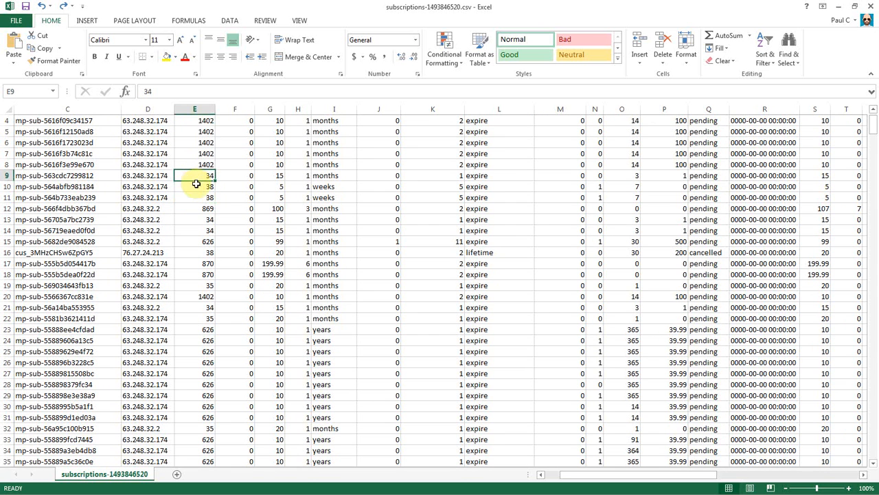
pyautogui.rightClick(6, 175)
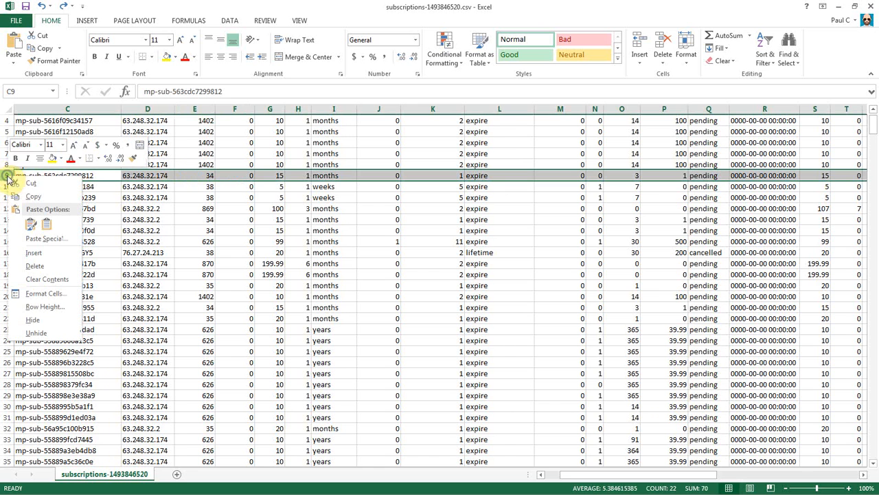
pyautogui.click(181, 195)
pyautogui.click(144, 196)
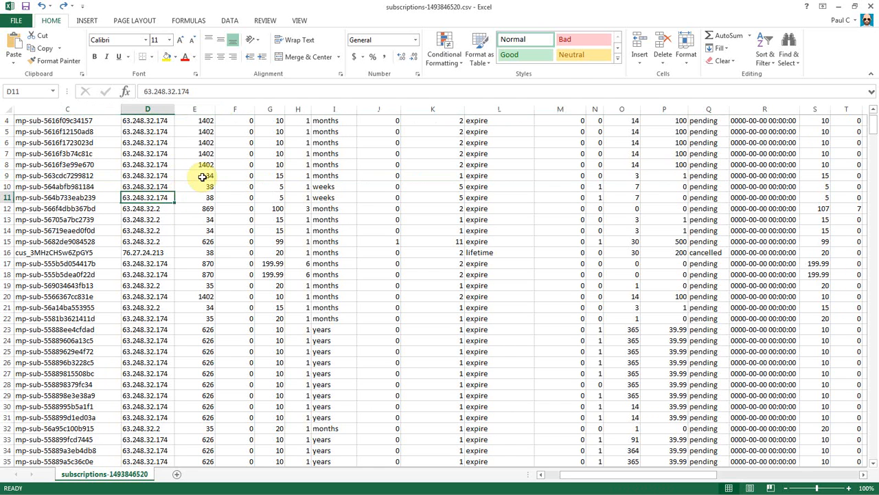
pyautogui.click(198, 176)
pyautogui.click(199, 169)
pyautogui.click(197, 176)
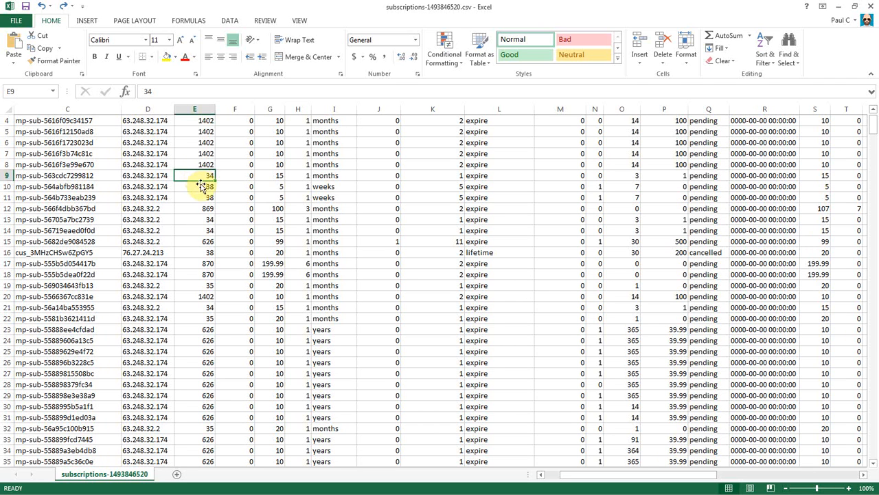
pyautogui.click(202, 187)
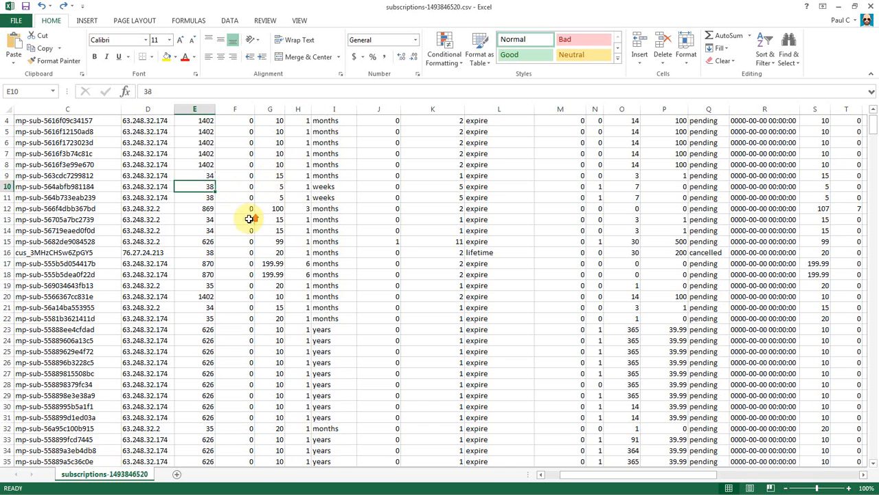
# Examine the coupon_id column for coupon IDs and select its header cell
pyautogui.scroll(1, 250, 219)
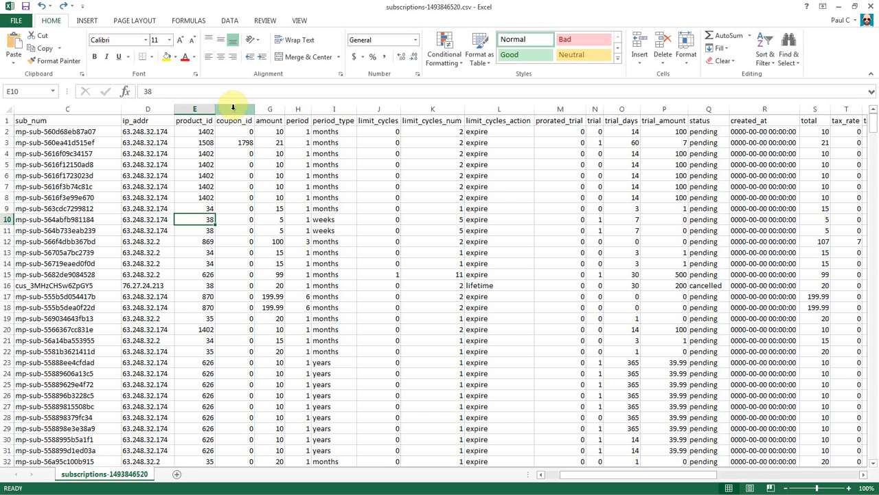
pyautogui.click(236, 140)
pyautogui.scroll(-10, 275, 199)
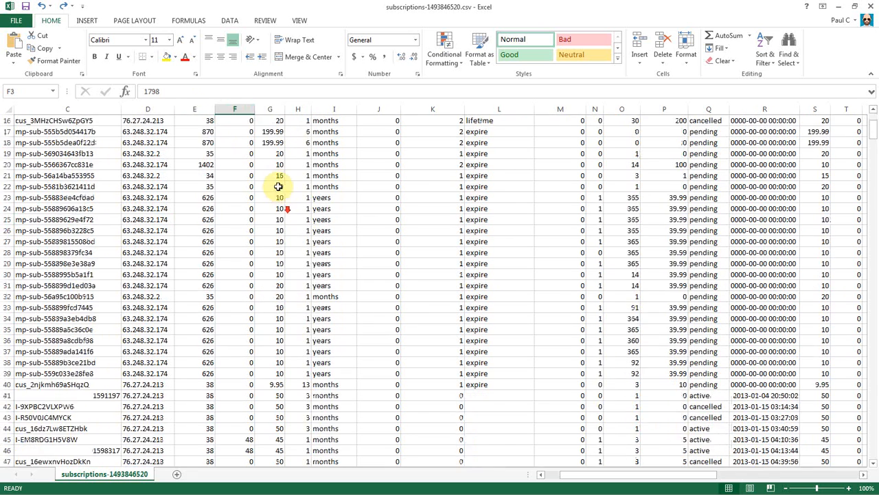
pyautogui.scroll(-5, 268, 186)
pyautogui.scroll(15, 268, 187)
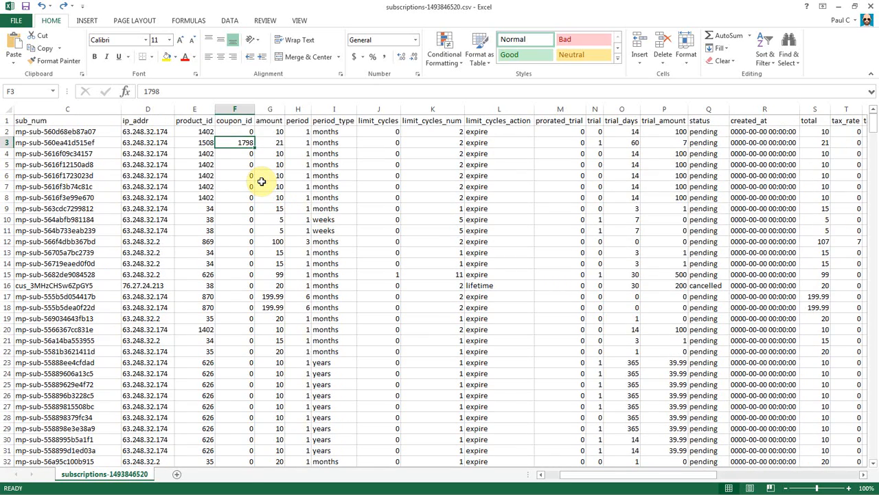
pyautogui.click(230, 121)
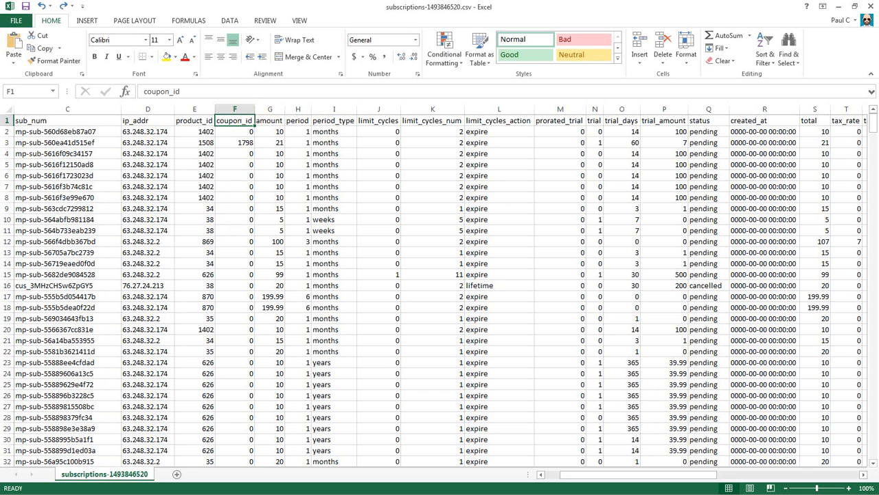
# Look up coupon_code among the optional subscription columns of the MemberPress Importer manual in Chrome and return to Excel
pyautogui.hotkey('alt', 'Tab')
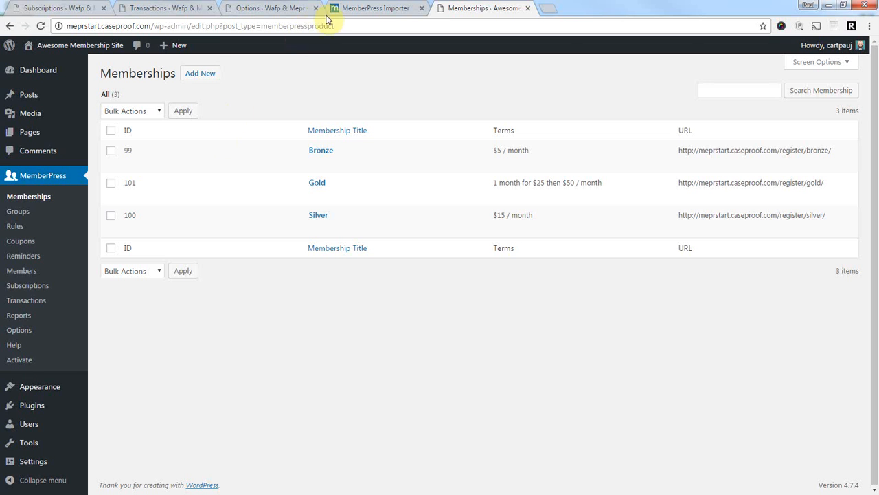
pyautogui.click(361, 9)
pyautogui.scroll(3, 232, 276)
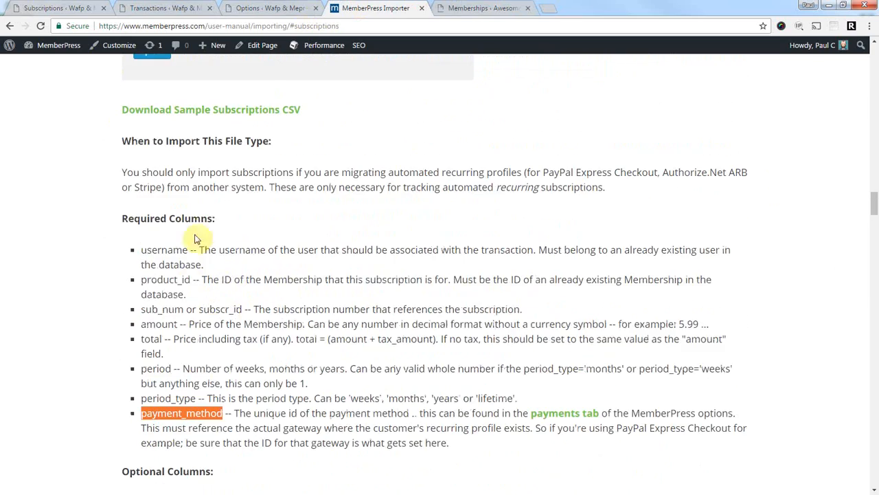
pyautogui.scroll(-2, 192, 275)
pyautogui.scroll(-2, 196, 294)
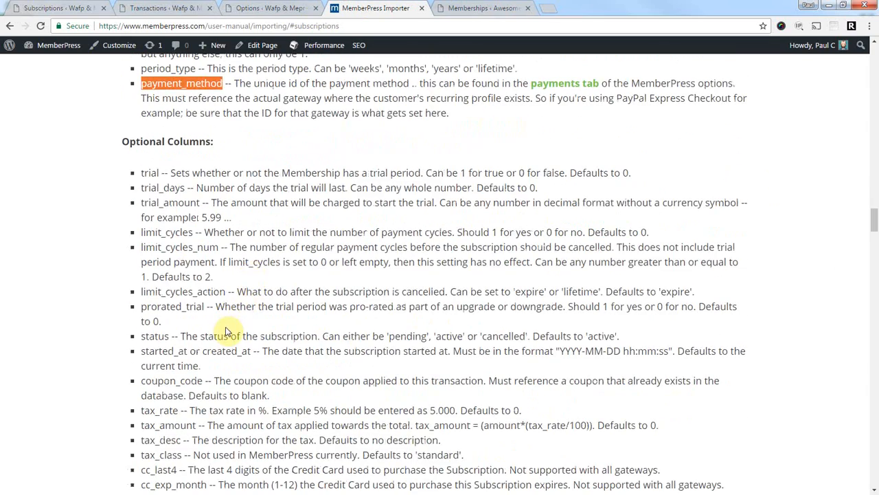
pyautogui.scroll(-2, 186, 275)
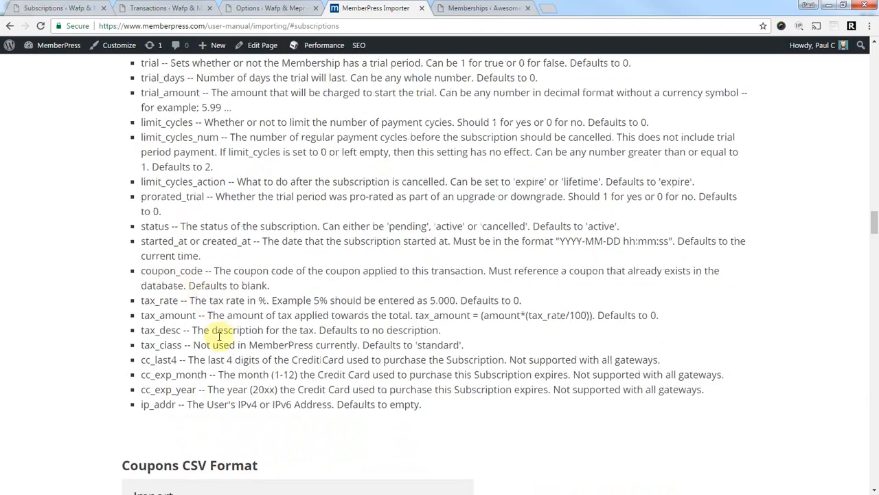
pyautogui.moveTo(142, 274); pyautogui.dragTo(201, 272)
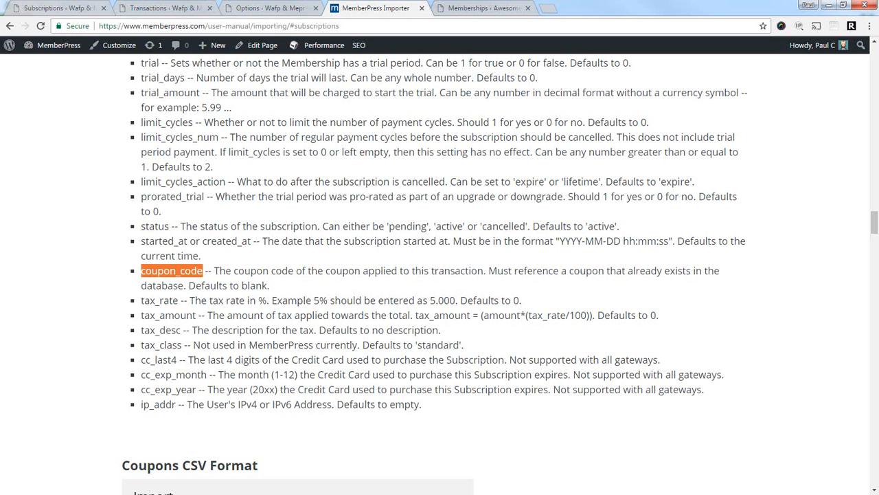
pyautogui.hotkey('alt', 'Tab')
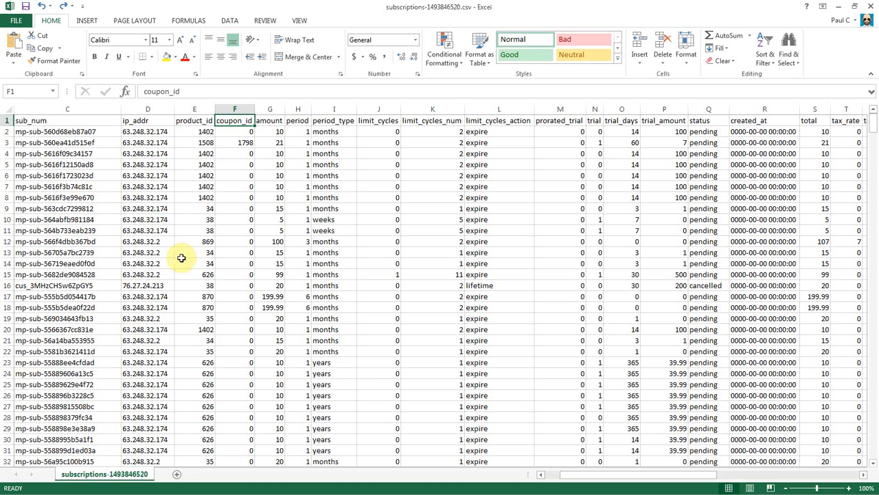
# Switch to the destination site's admin in Chrome and start a new MemberPress coupon
pyautogui.click(238, 152)
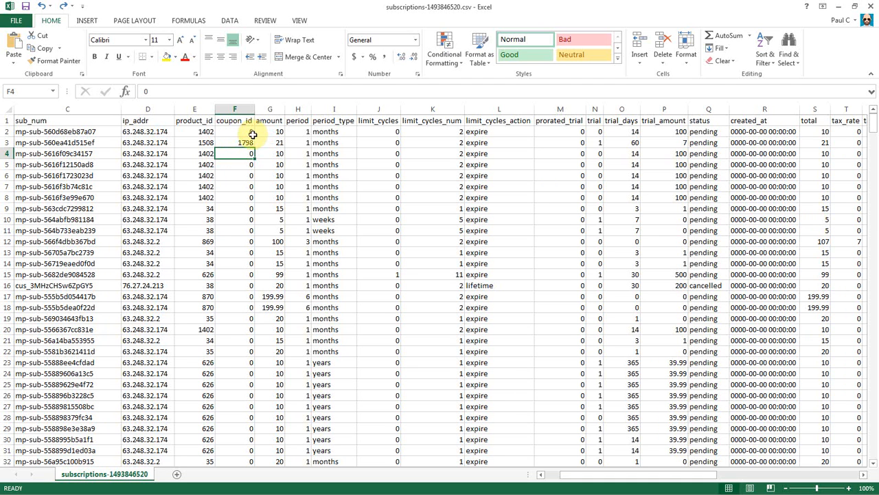
pyautogui.click(840, 7)
pyautogui.click(462, 7)
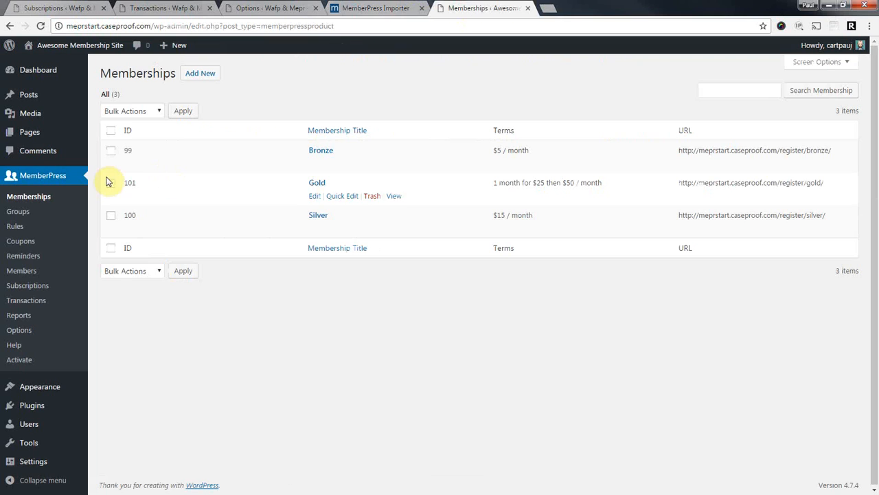
pyautogui.click(28, 242)
pyautogui.click(178, 76)
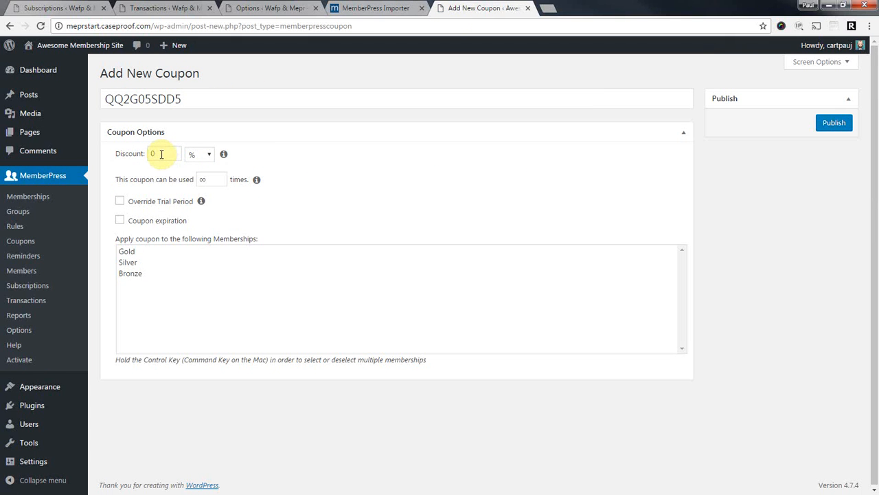
# Set the coupon's discount to 10%, apply it to the Gold, Silver and Bronze memberships, and publish it
pyautogui.doubleClick(162, 154)
pyautogui.write('10')
pyautogui.click(144, 251)
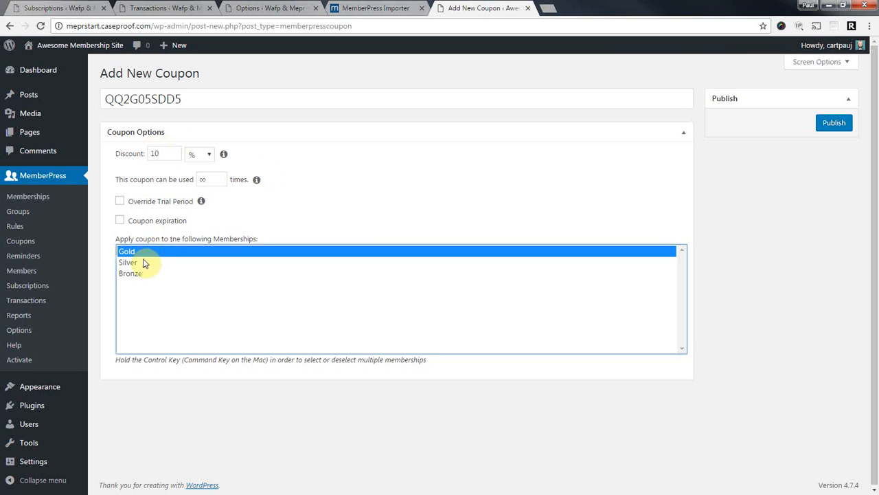
pyautogui.moveTo(144, 256); pyautogui.dragTo(146, 274)
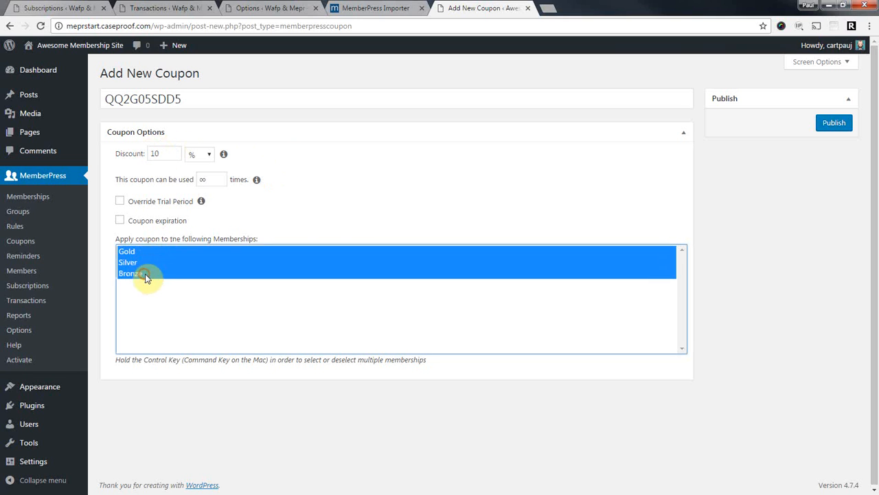
pyautogui.click(834, 125)
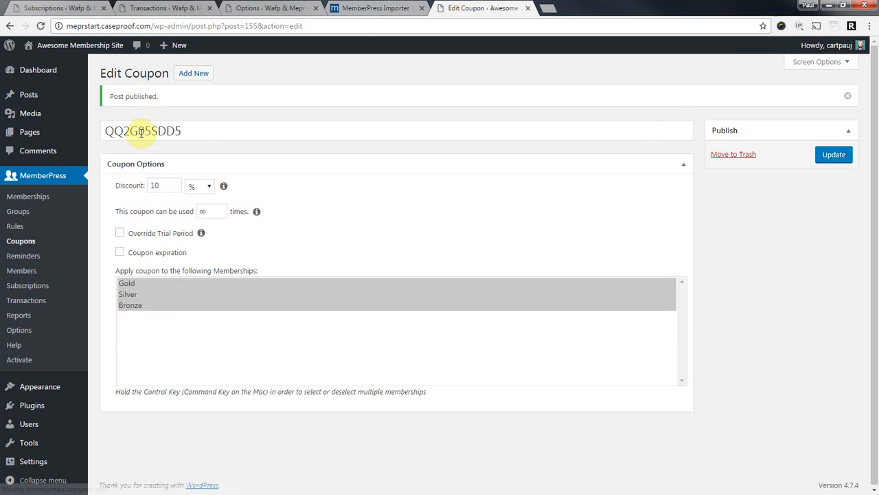
# Open the published coupon from the Coupons list and highlight its post ID in the page address
pyautogui.click(28, 242)
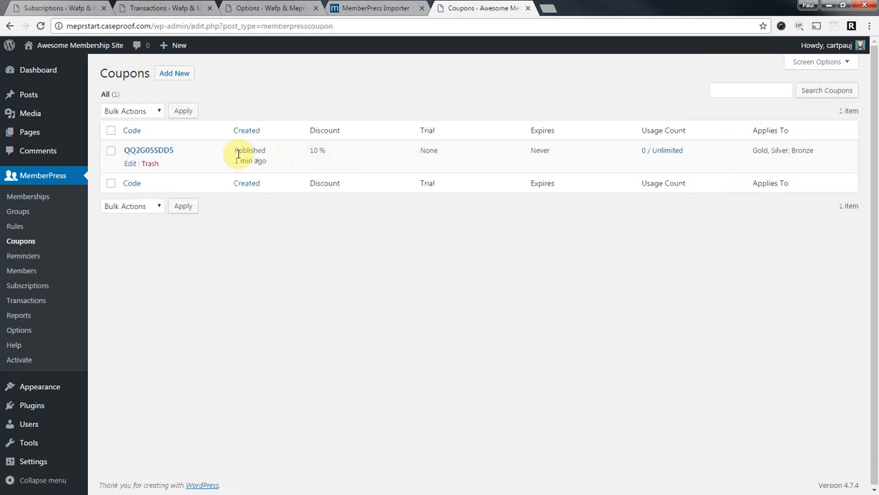
pyautogui.click(152, 150)
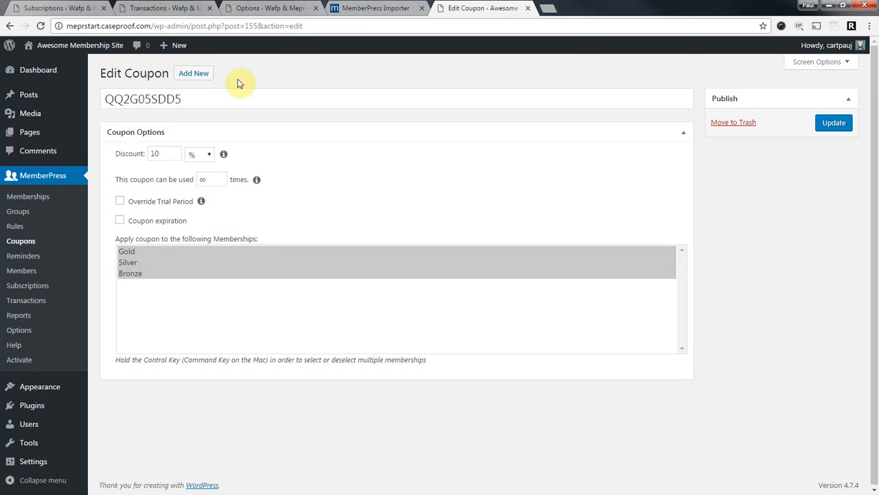
pyautogui.moveTo(245, 26); pyautogui.dragTo(256, 26)
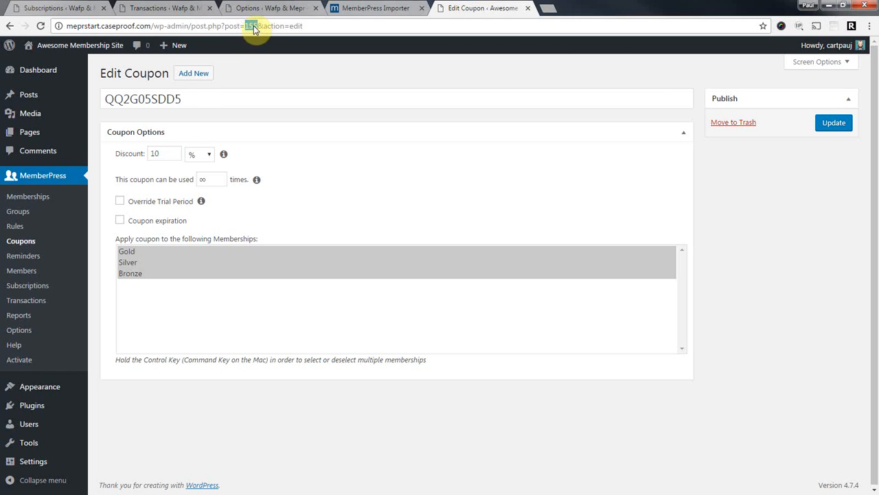
pyautogui.moveTo(185, 99); pyautogui.dragTo(105, 98)
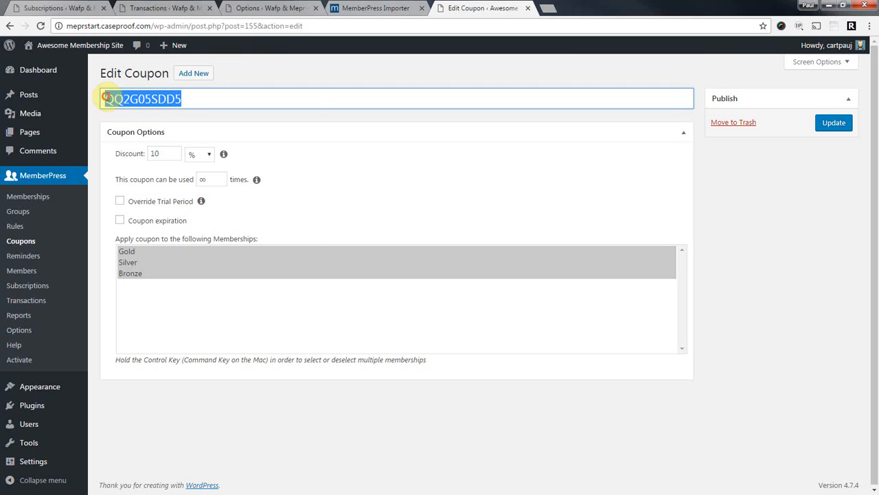
pyautogui.rightClick(134, 100)
pyautogui.click(165, 124)
pyautogui.click(264, 74)
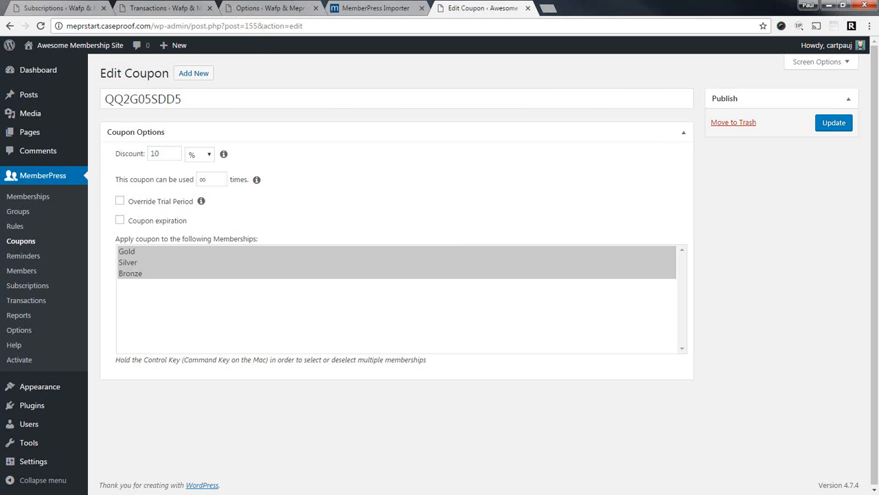
pyautogui.hotkey('alt', 'Tab')
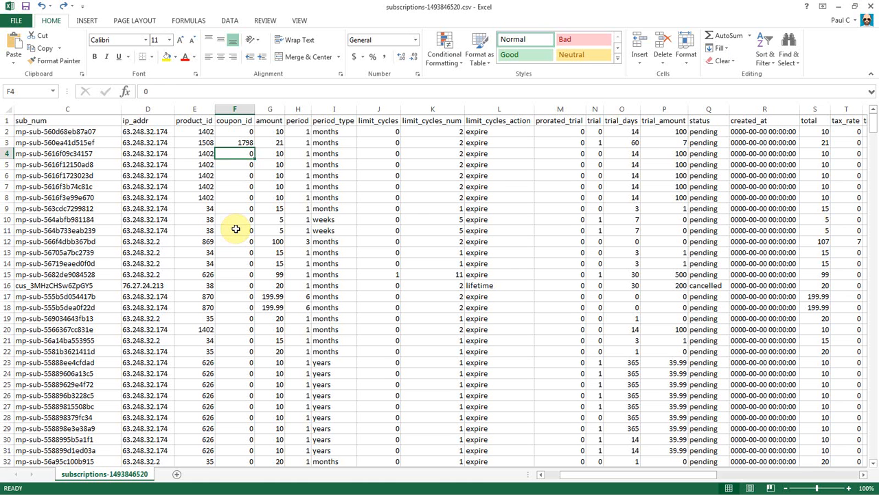
# Replace all occurrences of coupon ID 1798 with QQ2G05SDD5 and autofit the width of the coupon_id column
pyautogui.click(241, 142)
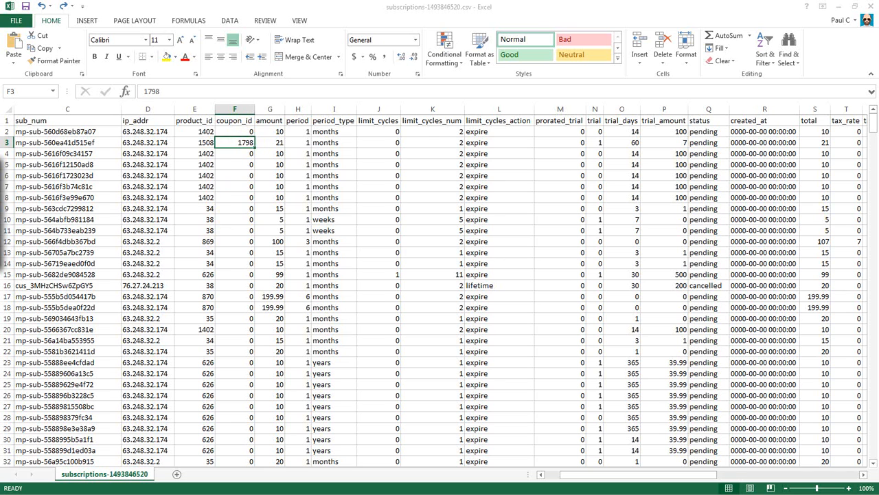
pyautogui.hotkey('ctrl', 'f')
pyautogui.click(229, 169)
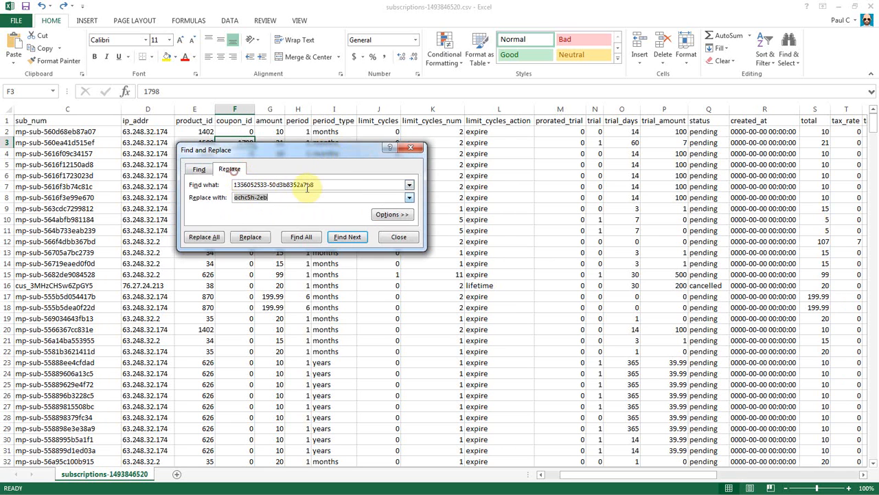
pyautogui.moveTo(342, 184); pyautogui.dragTo(225, 182)
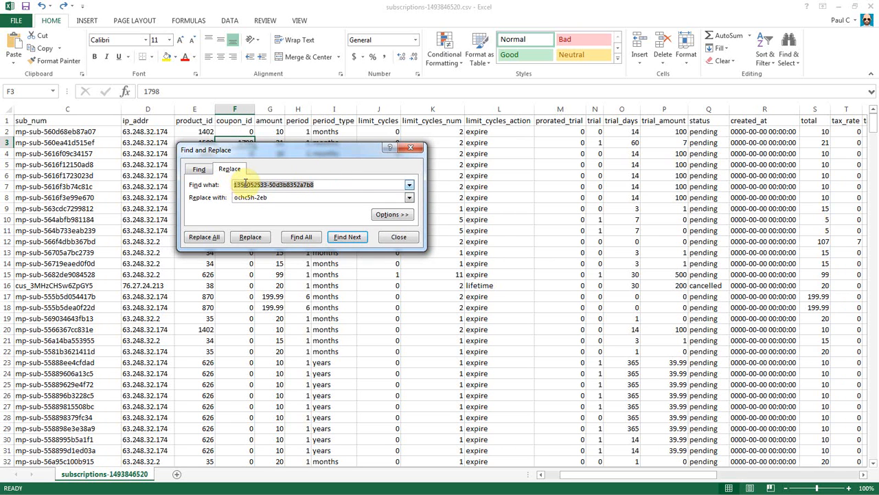
pyautogui.moveTo(263, 153); pyautogui.dragTo(265, 171)
pyautogui.write('1798')
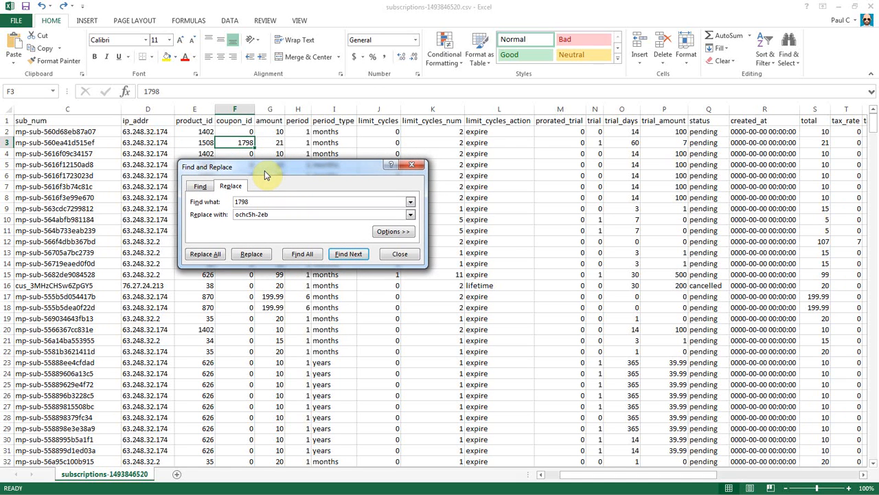
pyautogui.press('Tab')
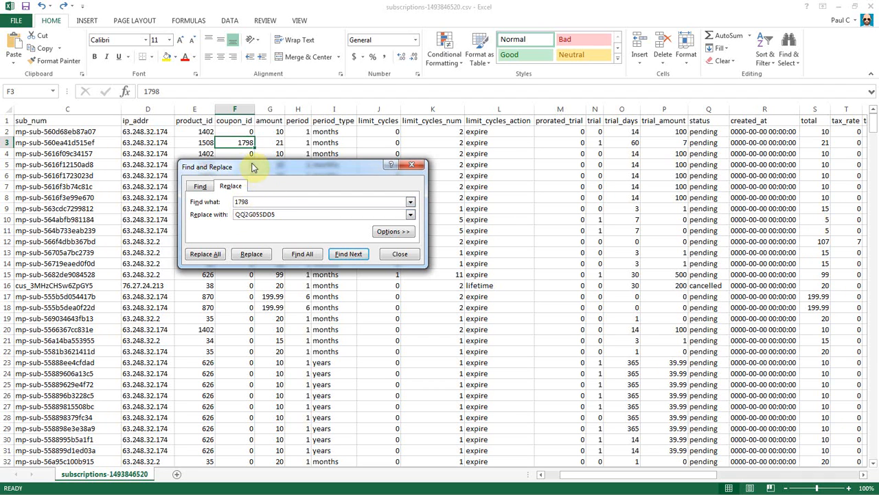
pyautogui.click(206, 253)
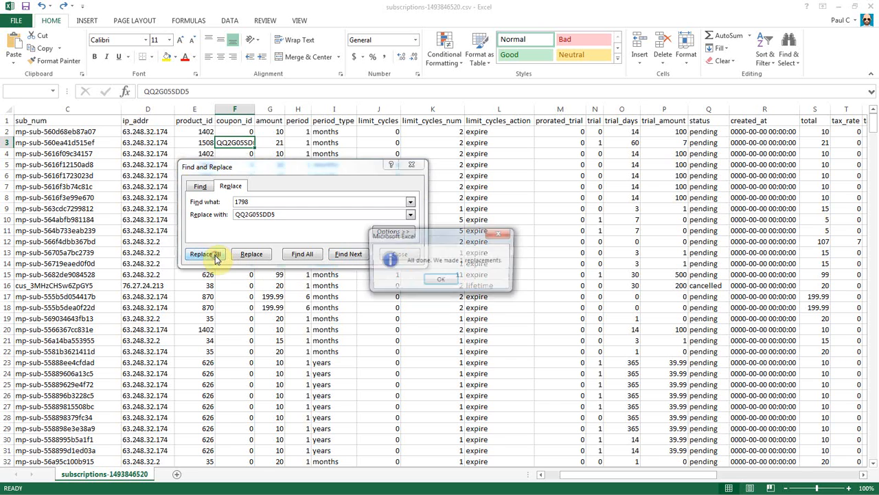
pyautogui.click(423, 277)
pyautogui.click(399, 253)
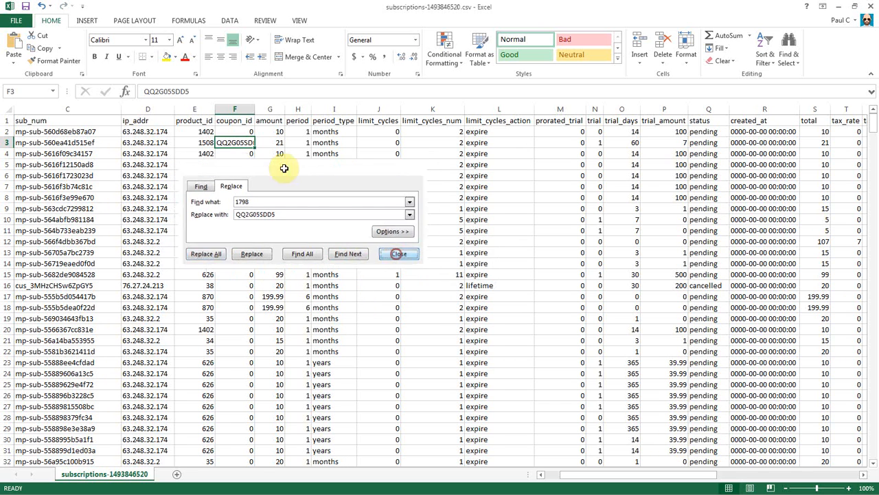
pyautogui.doubleClick(255, 109)
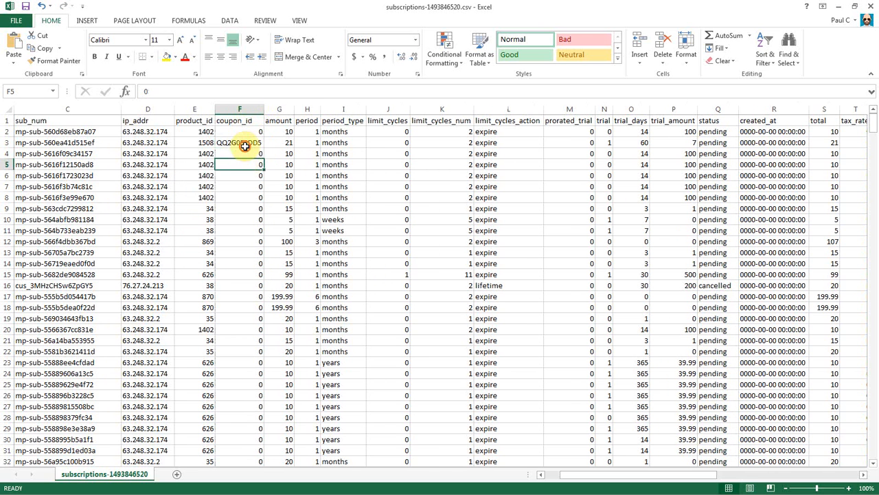
# Check the coupon_id column for coupon values, and undo the column autofit and the replacement of coupon ID 1798
pyautogui.scroll(-8, 250, 214)
pyautogui.scroll(-6, 251, 214)
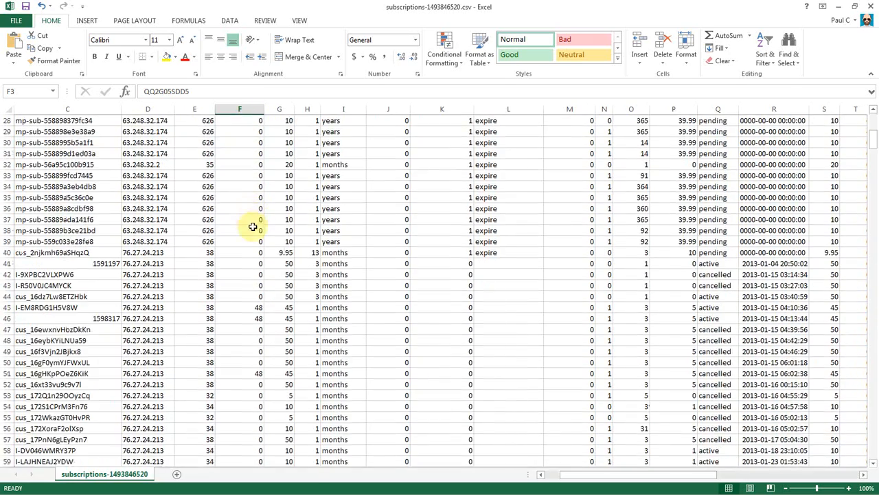
pyautogui.scroll(15, 253, 209)
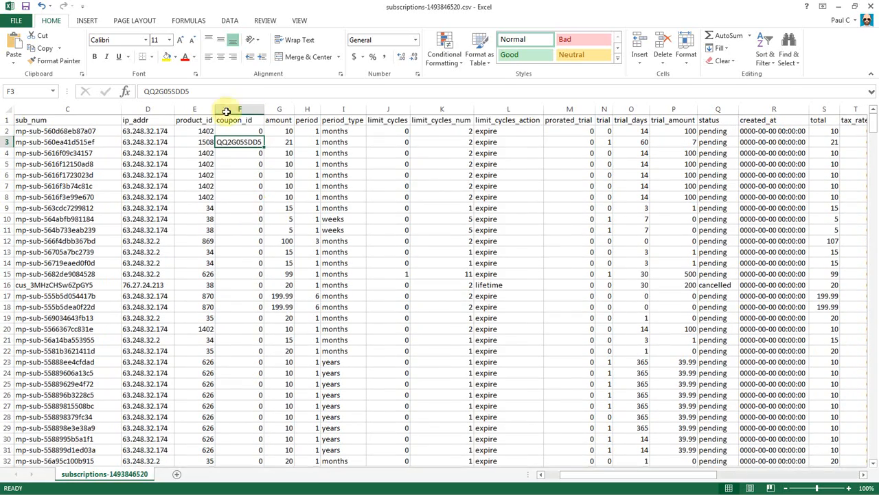
pyautogui.click(246, 154)
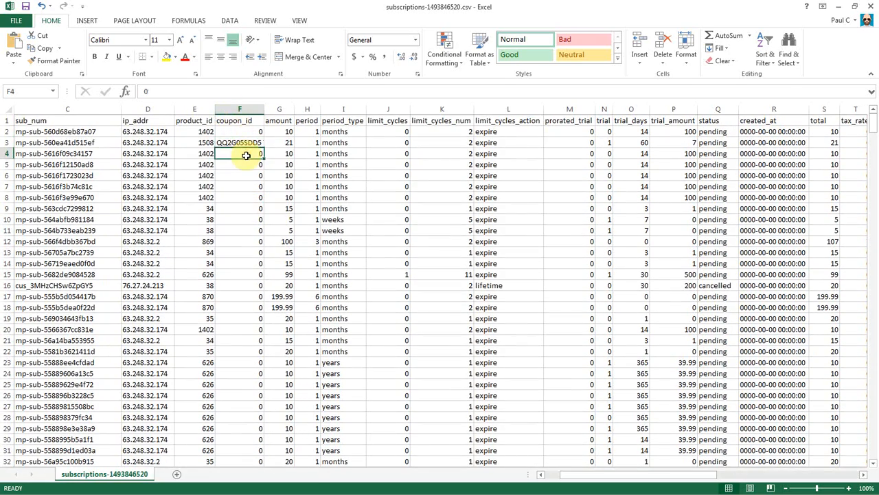
pyautogui.hotkey('ctrl', 'z')
pyautogui.hotkey('ctrl', 'z')
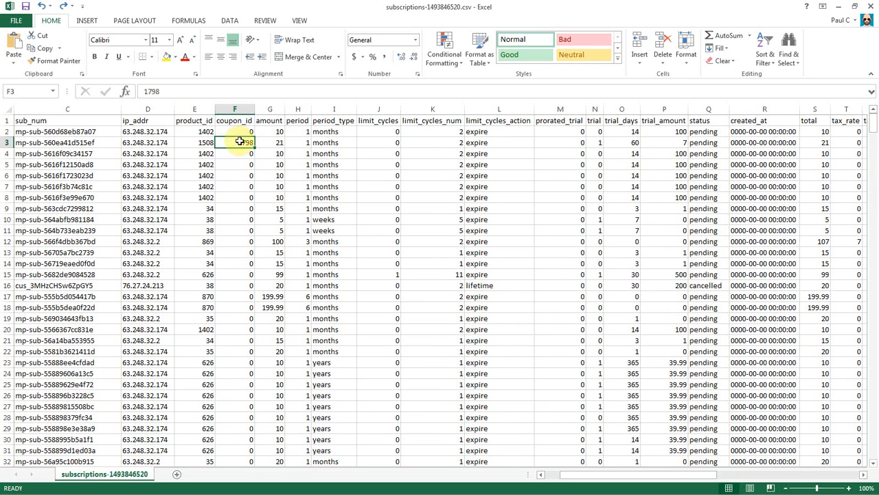
pyautogui.click(235, 131)
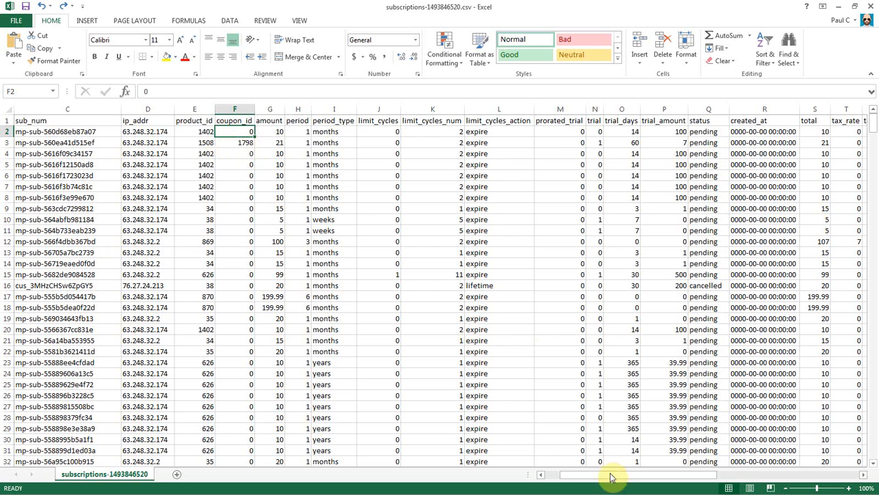
# Review the payment_method and product_id columns in the subscriptions sheet
pyautogui.moveTo(599, 479); pyautogui.dragTo(569, 476)
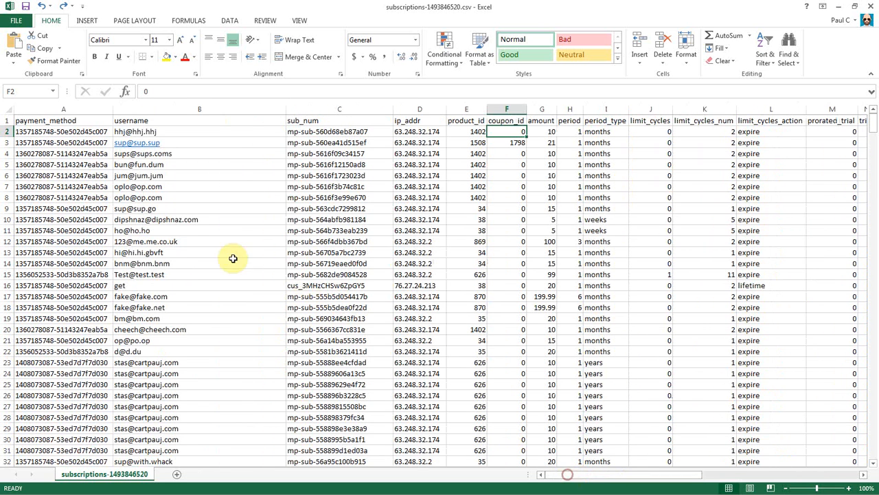
pyautogui.click(61, 154)
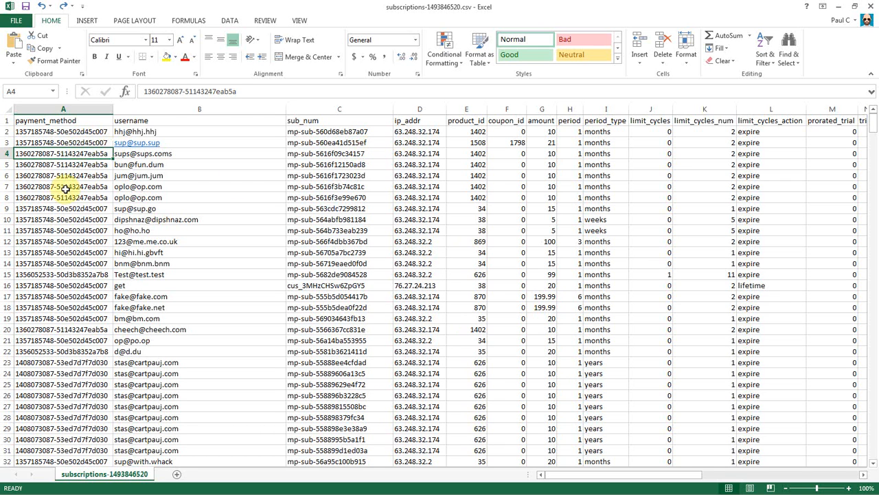
pyautogui.click(46, 132)
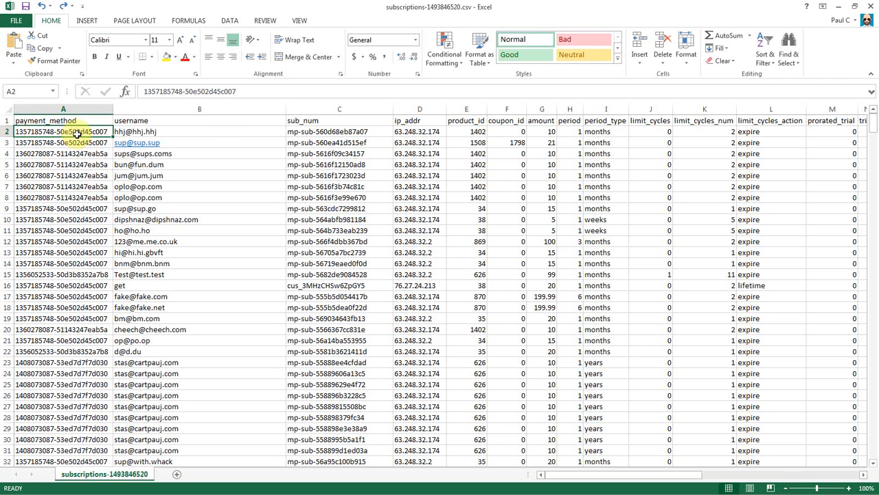
pyautogui.click(474, 134)
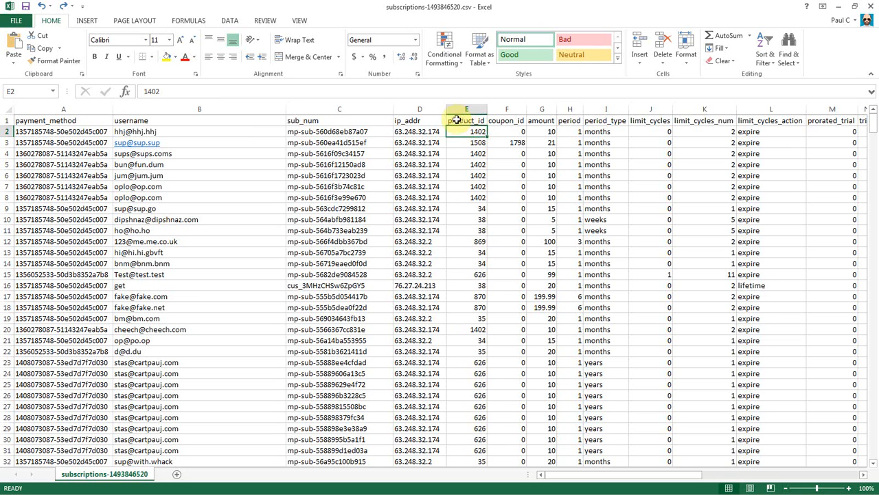
pyautogui.click(462, 122)
pyautogui.click(462, 130)
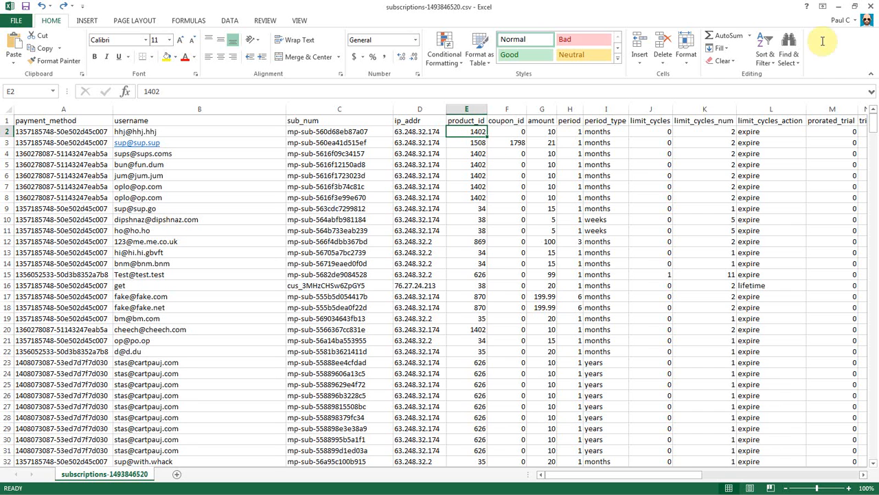
# Switch to the browser, open the destination site's Memberships list, and highlight the IDs of the Bronze, Gold and Silver memberships
pyautogui.click(838, 9)
pyautogui.click(34, 180)
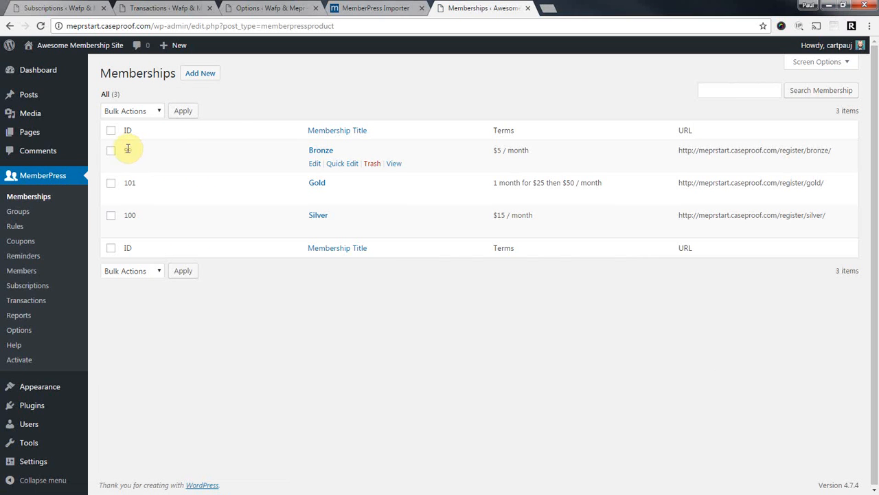
pyautogui.doubleClick(127, 149)
pyautogui.doubleClick(129, 182)
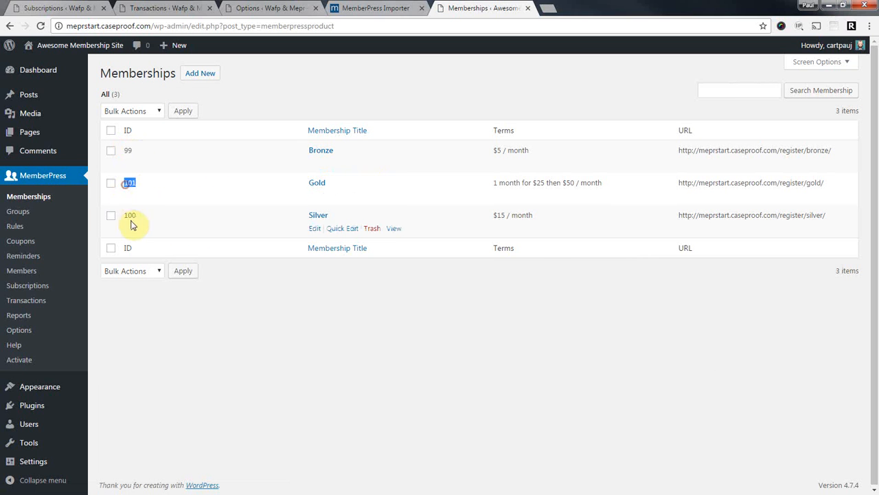
pyautogui.click(126, 217)
# Open the Bronze membership, highlight its post ID in the page address, and return to the Memberships list
pyautogui.click(320, 151)
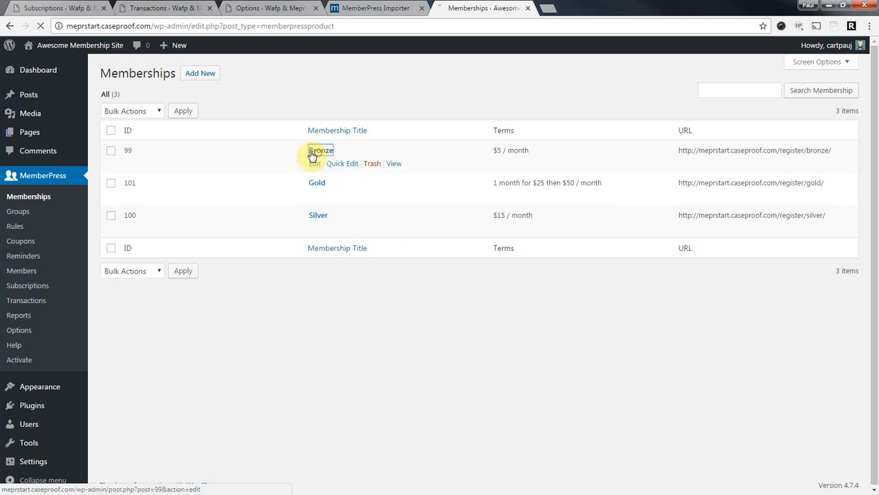
pyautogui.doubleClick(249, 26)
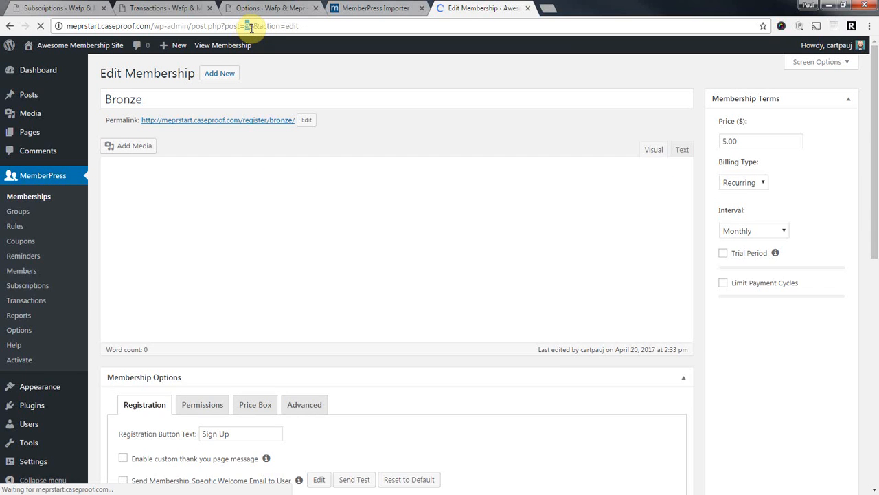
pyautogui.moveTo(253, 28); pyautogui.dragTo(245, 27)
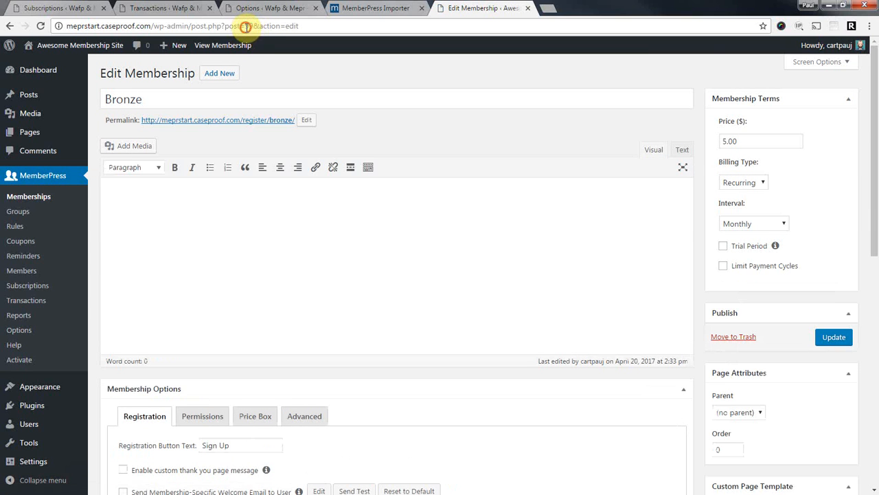
pyautogui.click(252, 26)
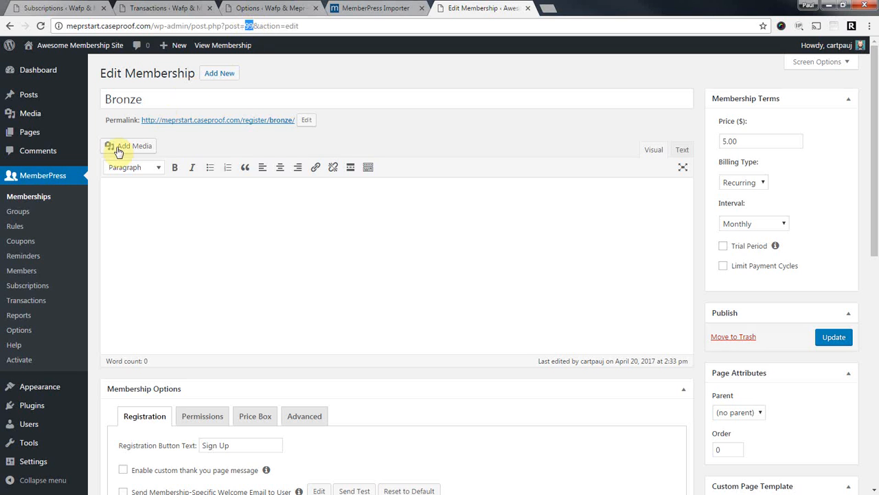
pyautogui.click(42, 176)
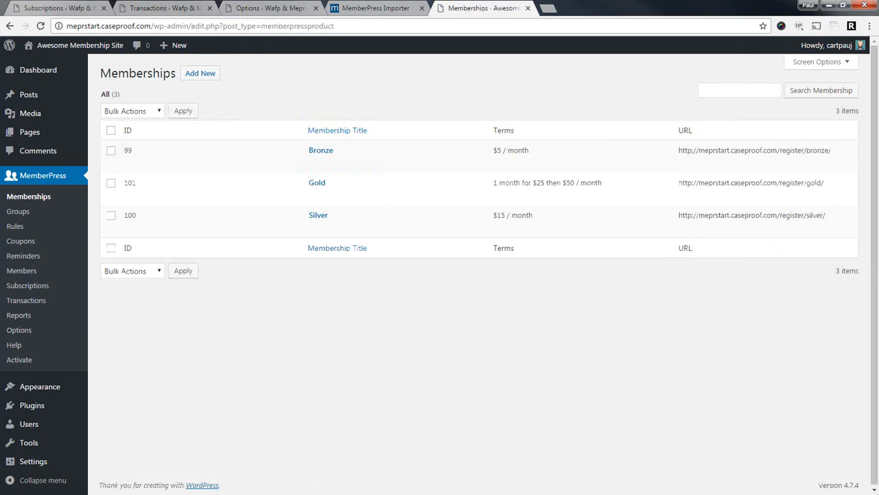
# Return to the subscriptions sheet in Excel and review the product_id and coupon_id values and the rows further down
pyautogui.hotkey('alt', 'Tab')
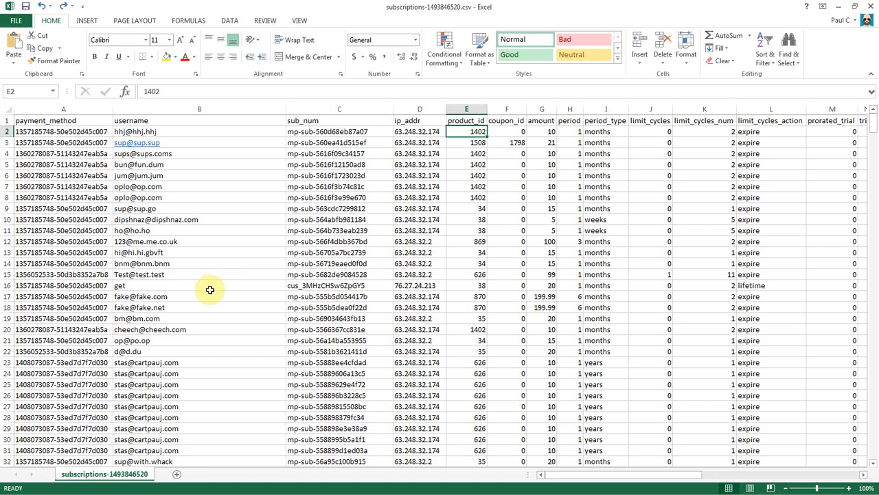
pyautogui.click(469, 142)
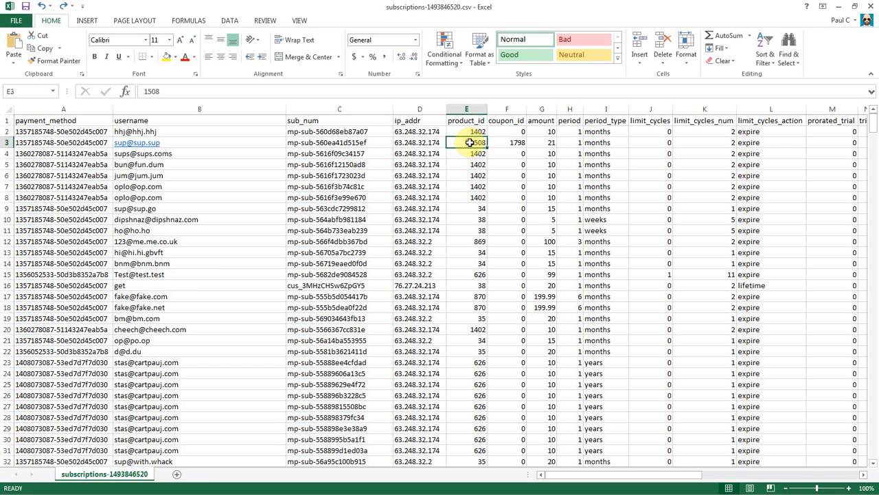
pyautogui.click(506, 142)
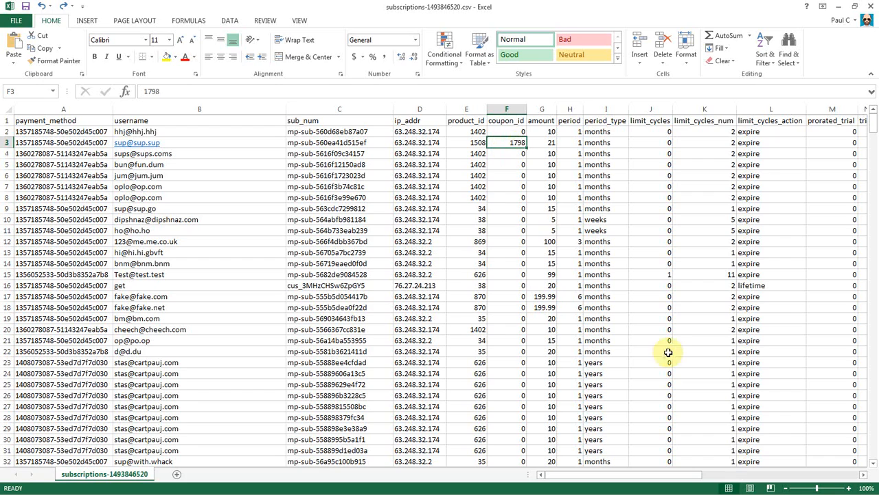
pyautogui.moveTo(653, 477)
pyautogui.mouseDown()
pyautogui.moveTo(751, 471)
pyautogui.moveTo(643, 473)
pyautogui.mouseUp()
pyautogui.scroll(-11, 320, 196)
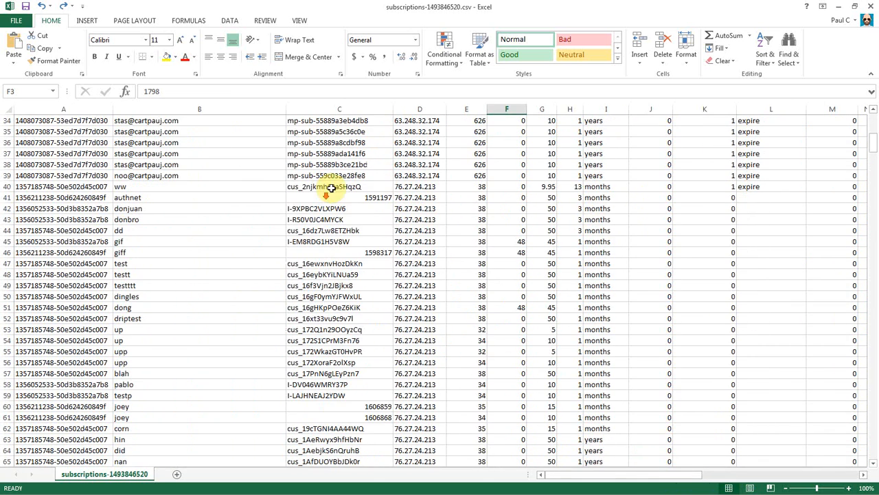
# Save the subscriptions sheet to the Desktop as subscriptions_ready_to_import in CSV (Comma delimited) format, keeping that format
pyautogui.click(16, 20)
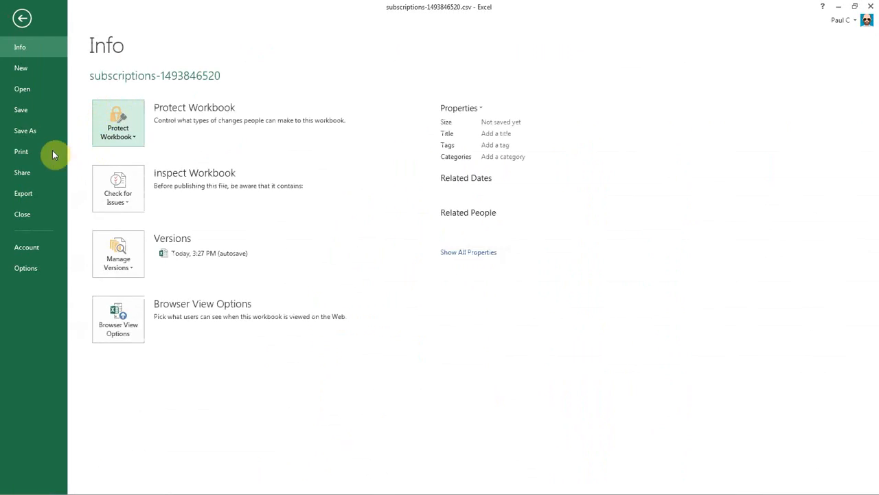
pyautogui.click(37, 131)
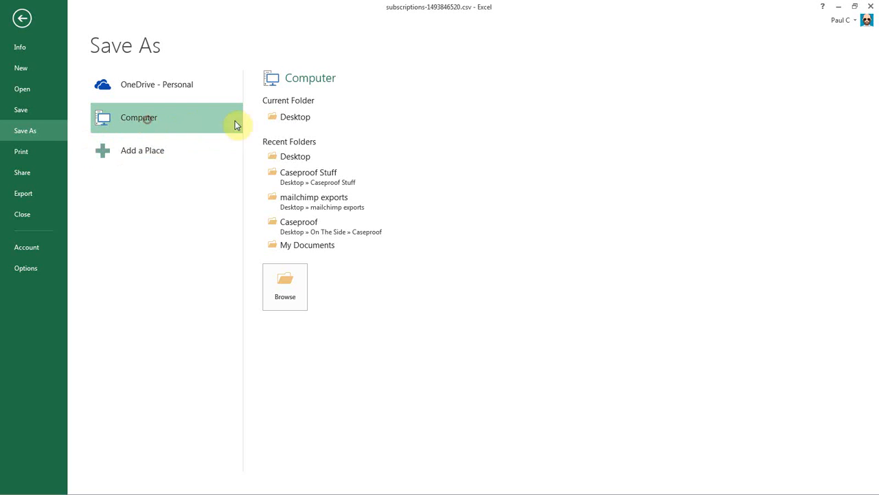
pyautogui.click(279, 118)
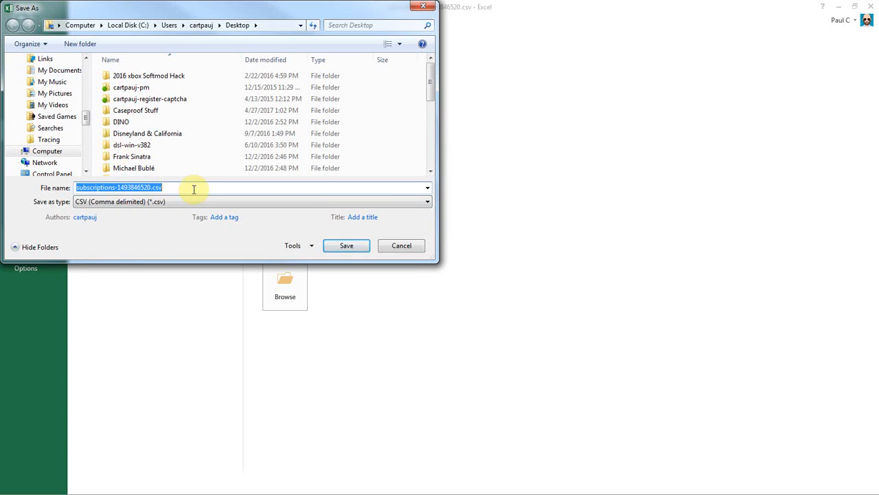
pyautogui.write('subscript')
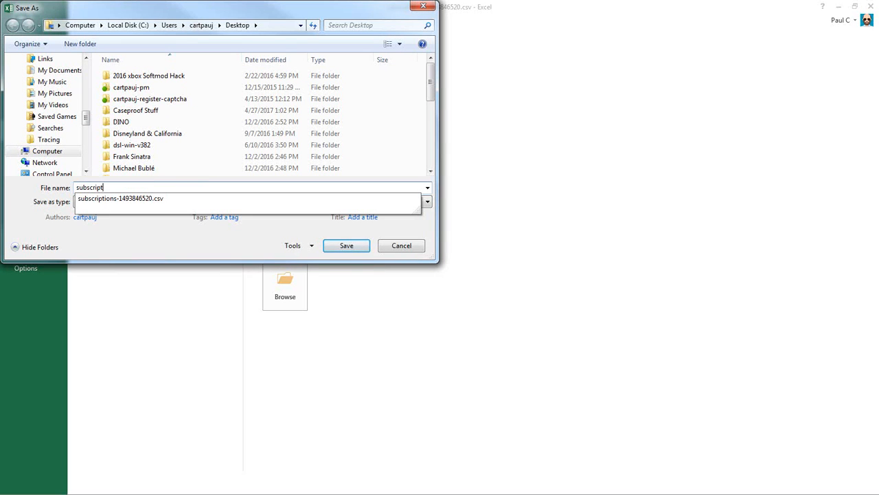
pyautogui.write('ions_ready_to_import')
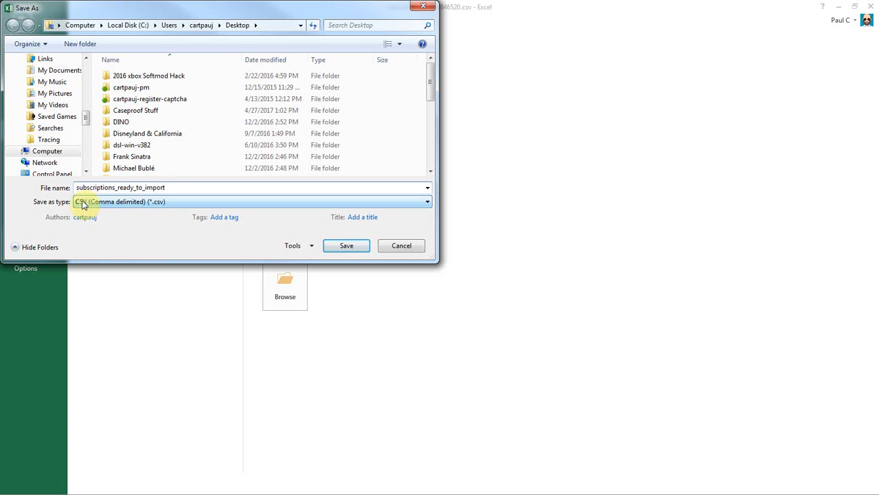
pyautogui.click(121, 219)
pyautogui.press('BackSpace')
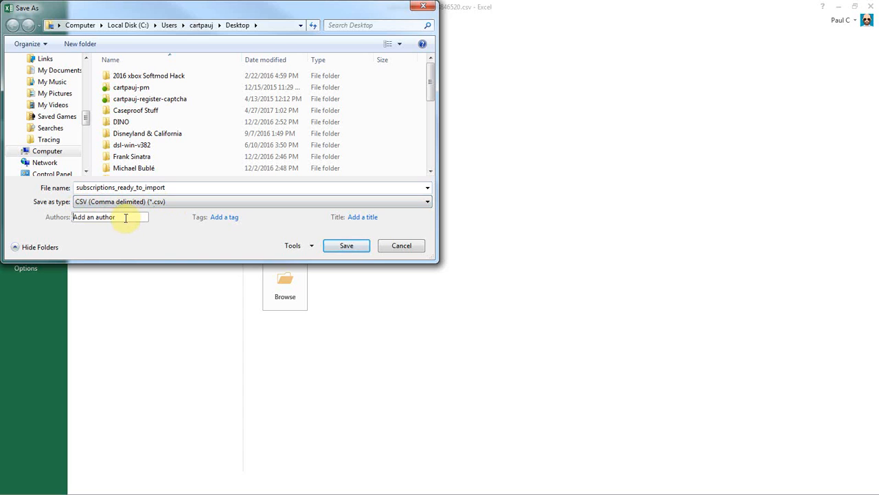
pyautogui.doubleClick(173, 189)
pyautogui.click(341, 245)
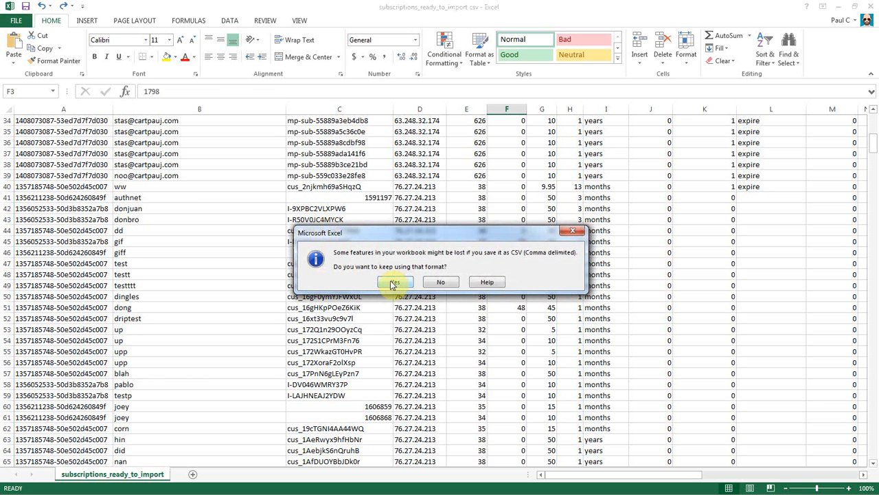
pyautogui.click(392, 283)
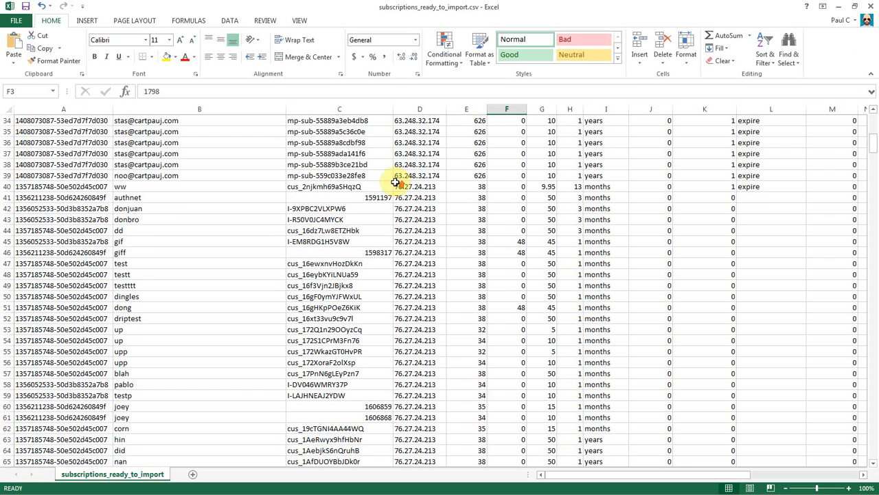
# Review the ID columns to match for import by highlighting the upper rows of payment_method, product_id and coupon_id
pyautogui.scroll(5, 392, 183)
pyautogui.scroll(6, 378, 181)
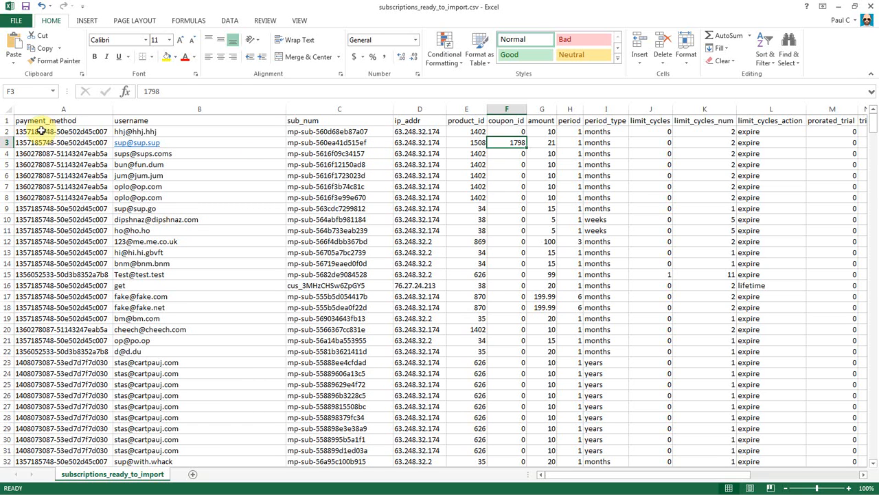
pyautogui.moveTo(44, 131); pyautogui.dragTo(55, 265)
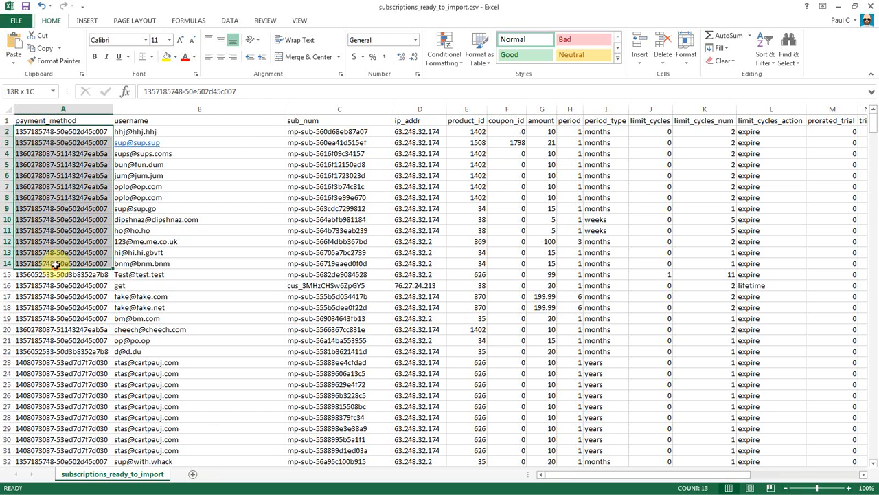
pyautogui.moveTo(474, 132); pyautogui.dragTo(465, 249)
pyautogui.moveTo(500, 132); pyautogui.dragTo(514, 244)
pyautogui.click(512, 263)
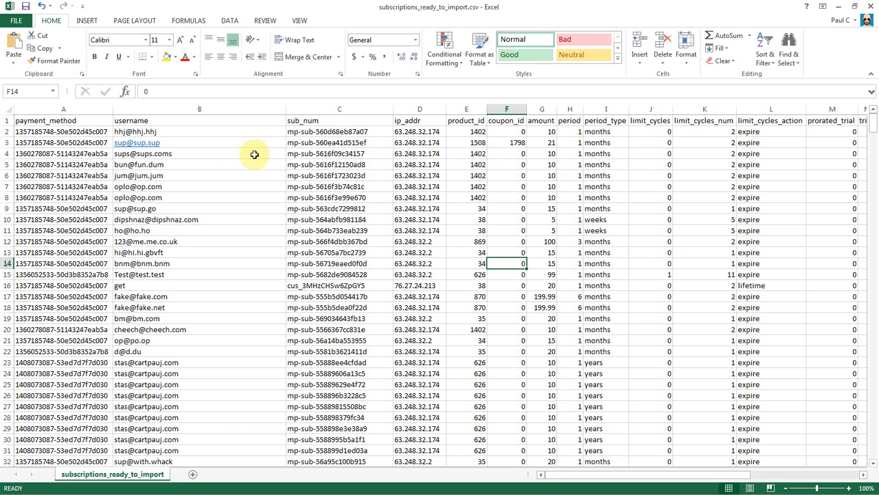
pyautogui.click(70, 133)
pyautogui.click(74, 153)
pyautogui.moveTo(66, 133); pyautogui.dragTo(75, 219)
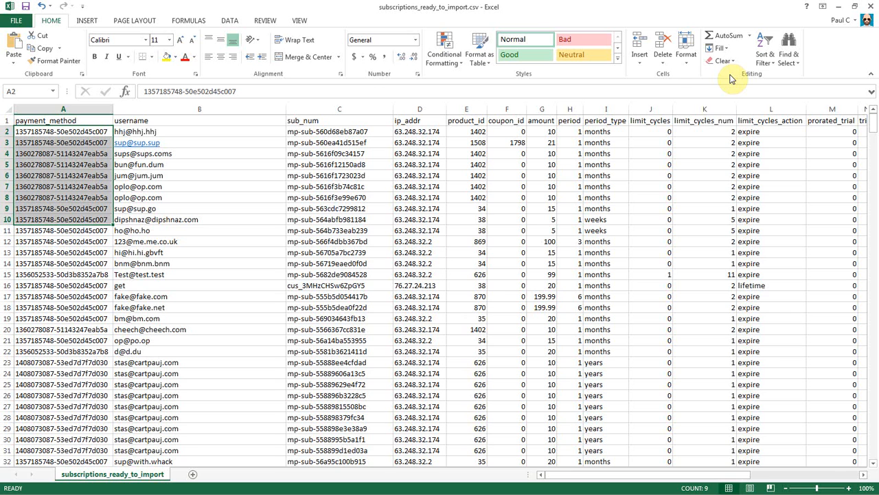
# Close subscriptions_ready_to_import.csv in Excel without saving the changes
pyautogui.click(234, 176)
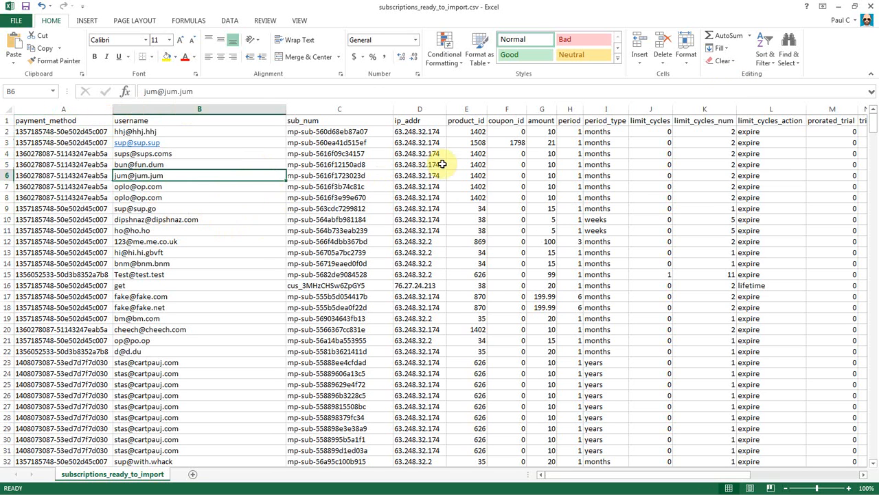
pyautogui.click(871, 9)
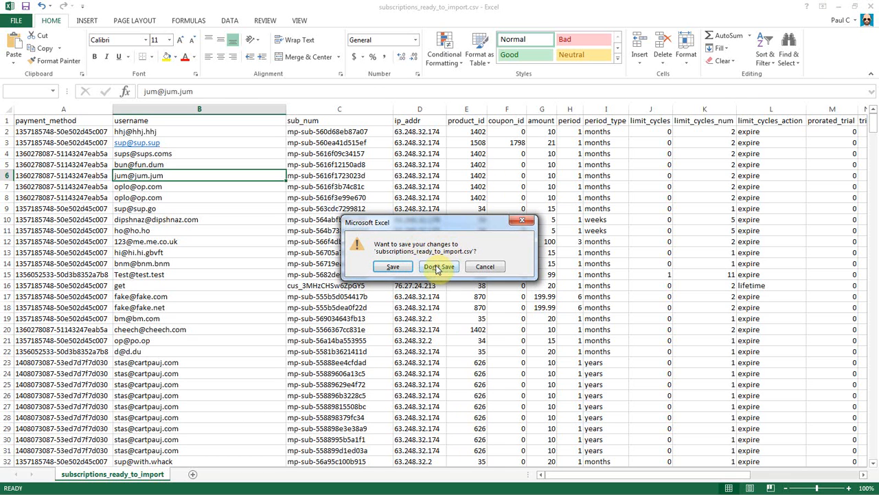
pyautogui.click(438, 267)
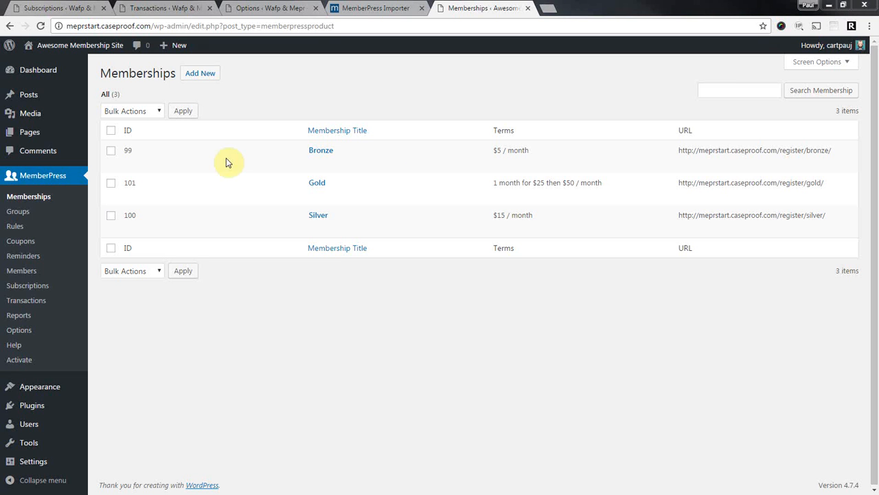
# Bring up the reopened subscriptions_ready_to_import.csv in Excel and auto-fit the widths of all columns
pyautogui.hotkey('alt', 'Tab')
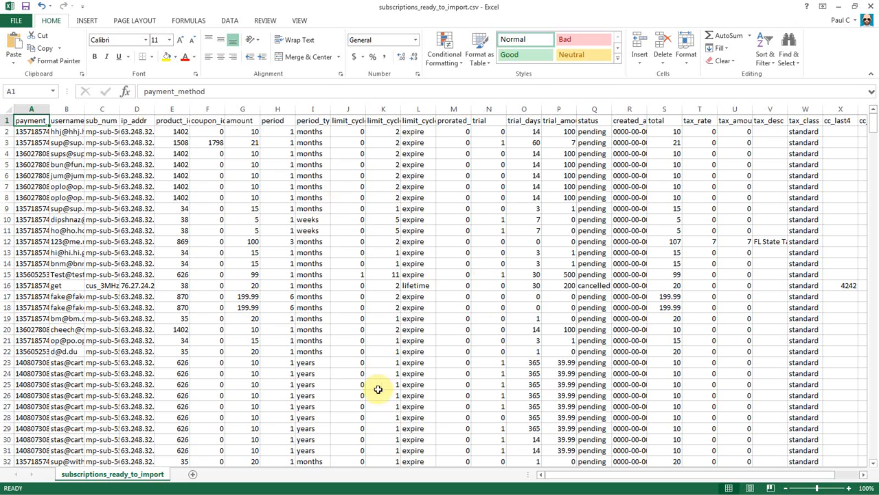
pyautogui.click(13, 111)
pyautogui.doubleClick(49, 109)
pyautogui.click(233, 233)
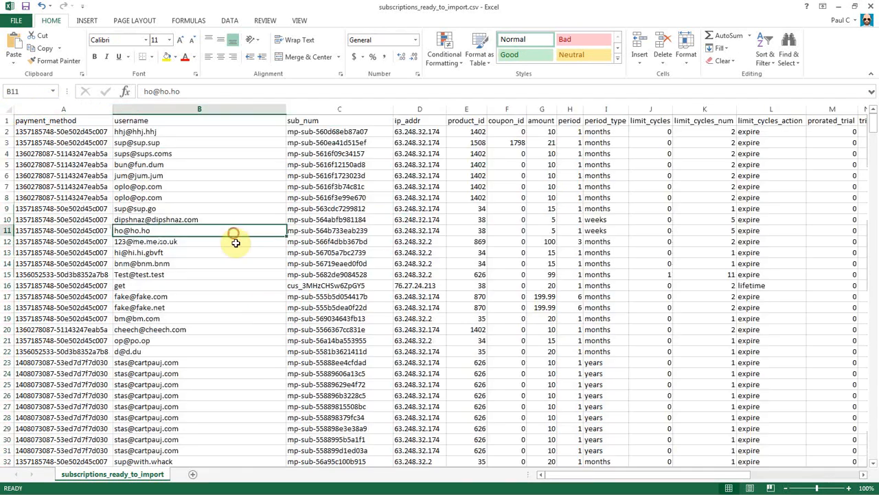
# Examine the date format in the created_at column, highlighting the entries in R41:R57 and comparing them with the rows above
pyautogui.moveTo(570, 480); pyautogui.dragTo(588, 403)
pyautogui.scroll(-4, 592, 406)
pyautogui.scroll(-5, 595, 406)
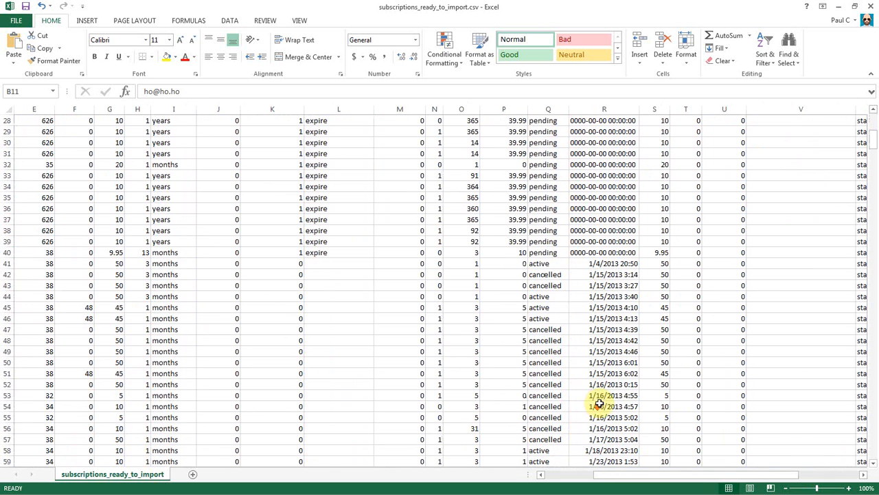
pyautogui.moveTo(599, 263); pyautogui.dragTo(614, 440)
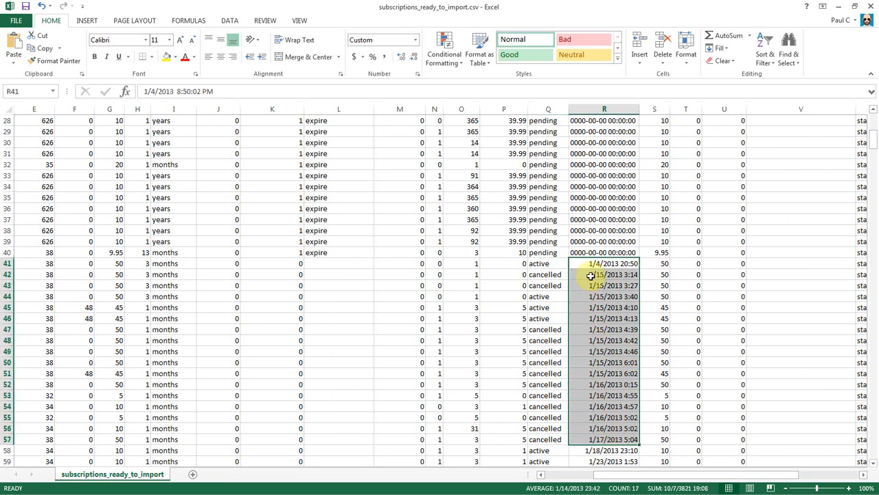
pyautogui.click(589, 263)
pyautogui.click(589, 252)
pyautogui.click(593, 262)
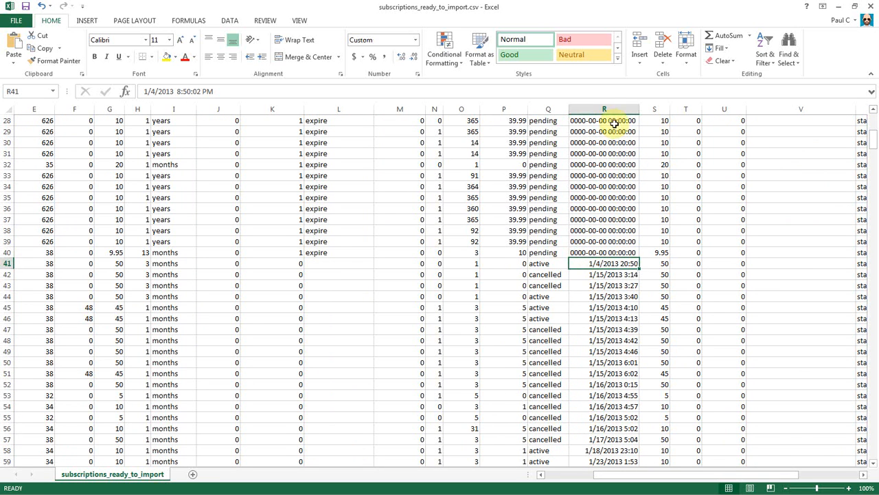
pyautogui.scroll(-3, 611, 264)
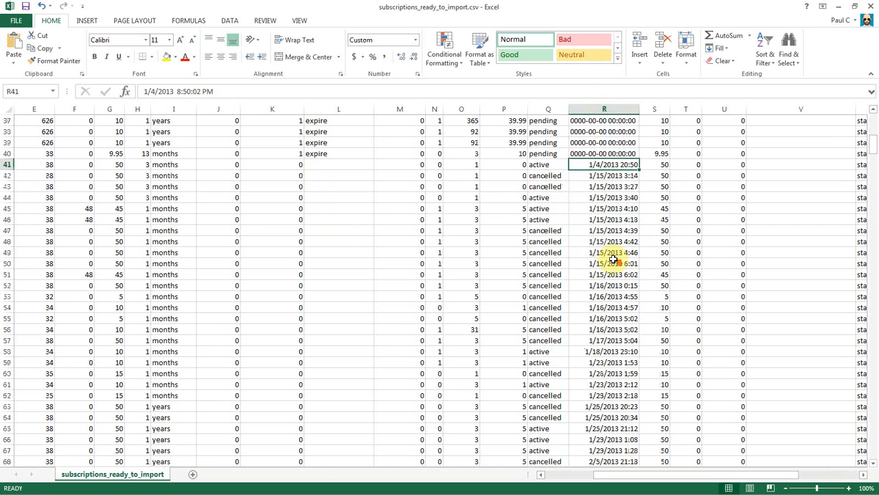
pyautogui.scroll(2, 600, 198)
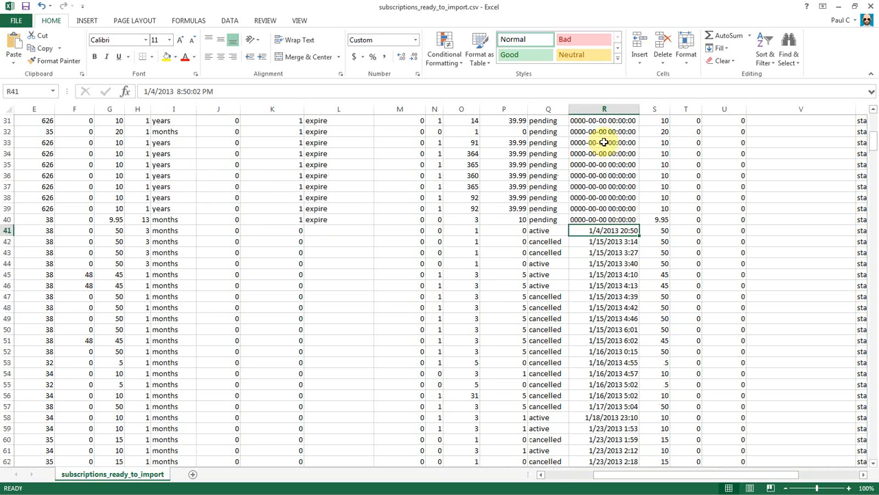
# Apply the custom number format yyyy-mm-dd hh:mm:ss to the whole created_at column and check its entries up to the header row
pyautogui.rightClick(593, 108)
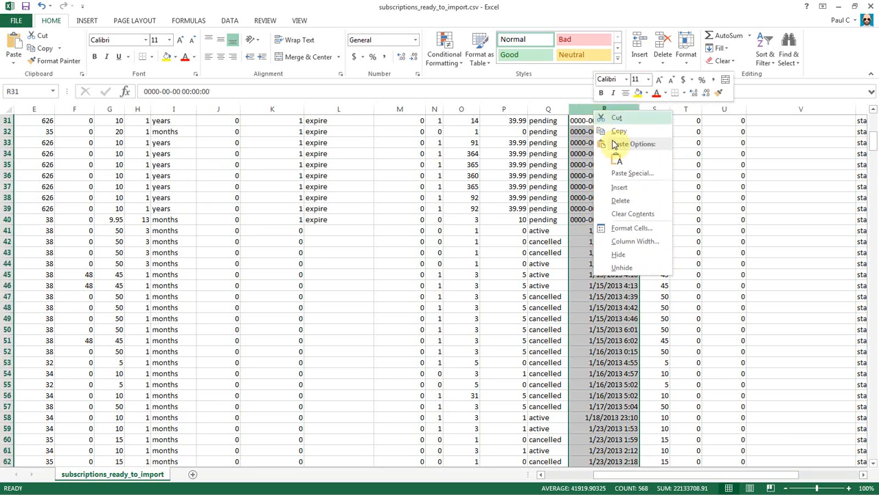
pyautogui.click(633, 232)
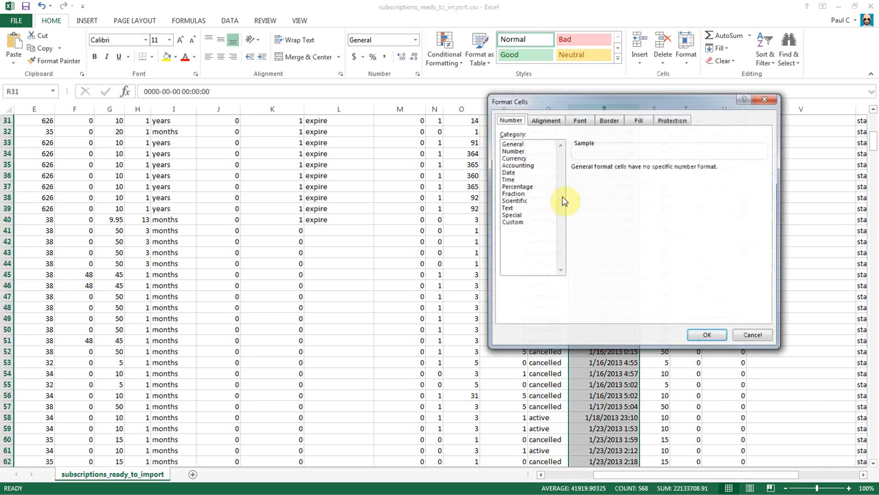
pyautogui.click(511, 222)
pyautogui.click(604, 177)
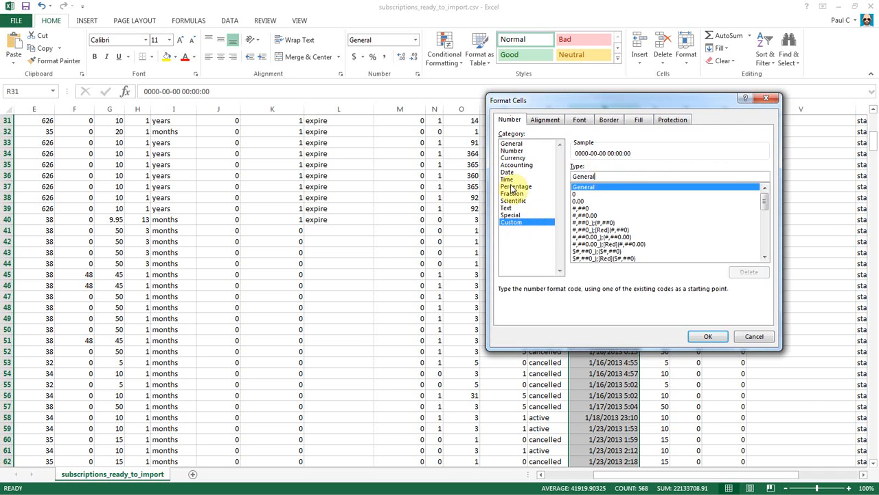
pyautogui.press('BackSpace')
pyautogui.press('BackSpace')
pyautogui.press('BackSpace')
pyautogui.press('BackSpace')
pyautogui.press('BackSpace')
pyautogui.press('BackSpace')
pyautogui.press('BackSpace')
pyautogui.write('yyyy-mm-dd hh:mm:')
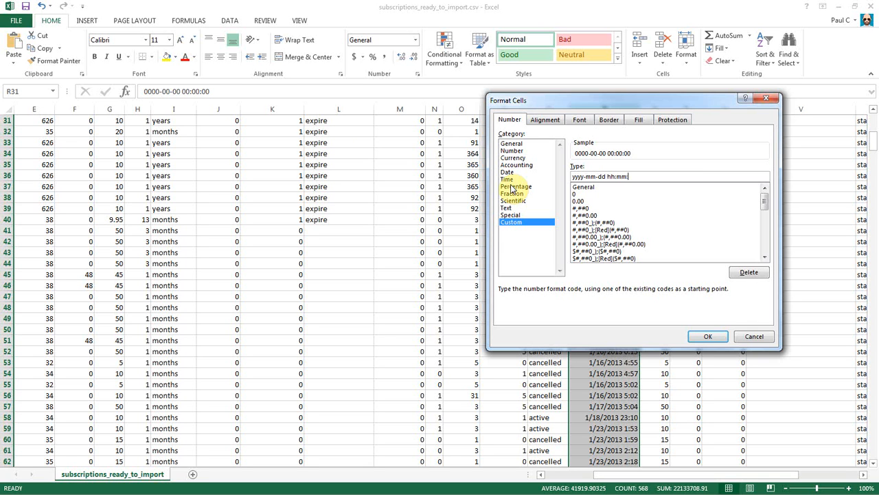
pyautogui.write('ss')
pyautogui.click(707, 336)
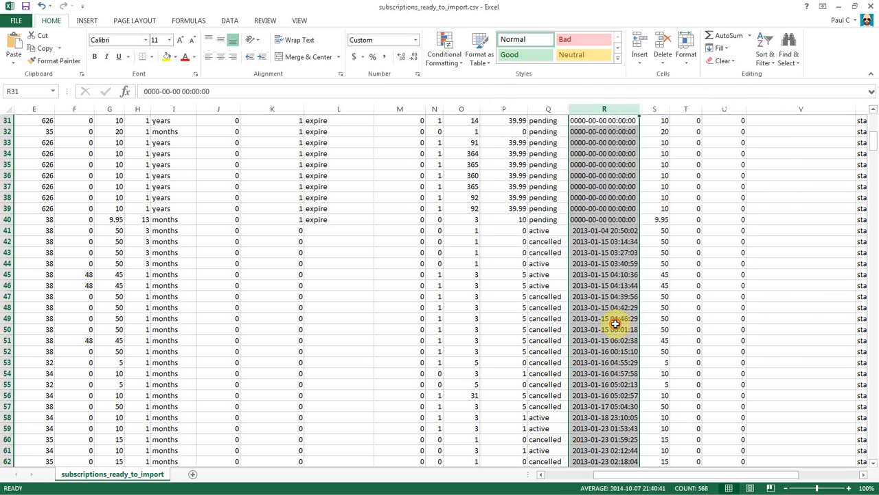
pyautogui.click(609, 329)
pyautogui.scroll(7, 612, 307)
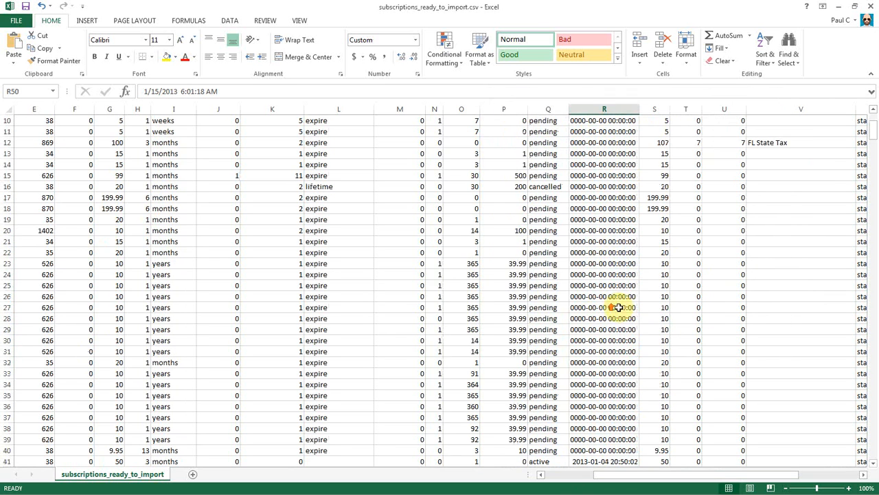
pyautogui.scroll(3, 557, 257)
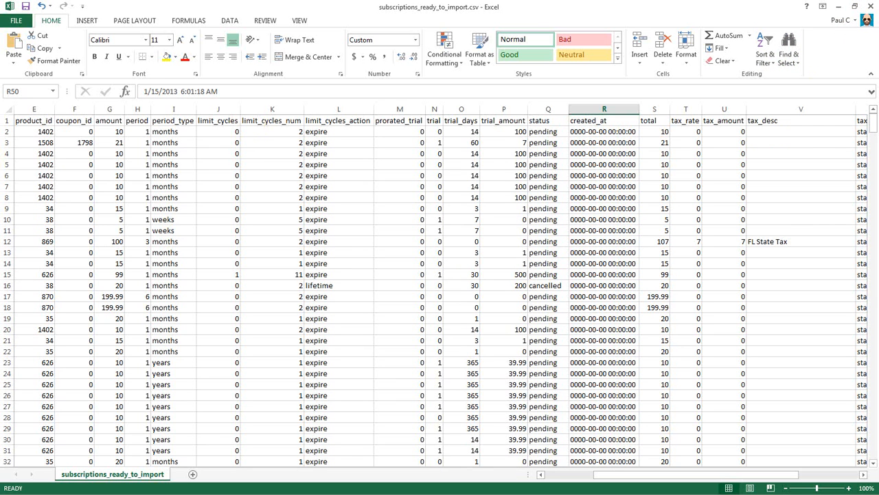
pyautogui.hotkey('alt', 'Tab')
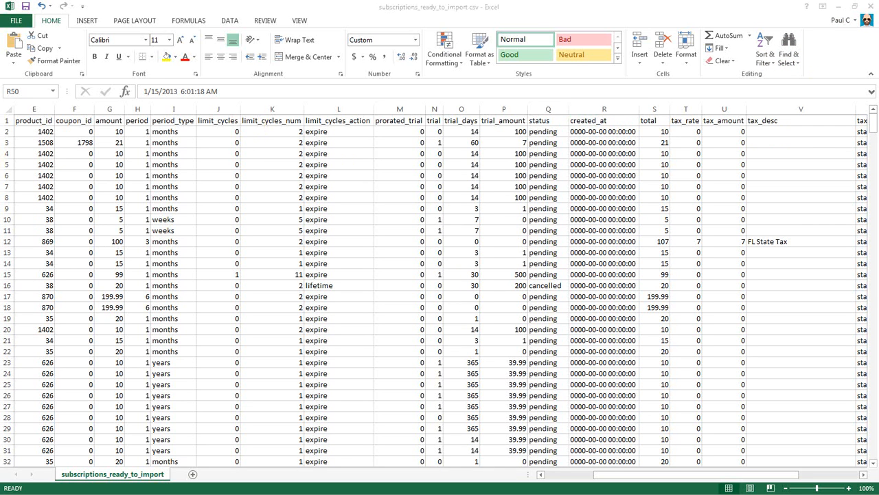